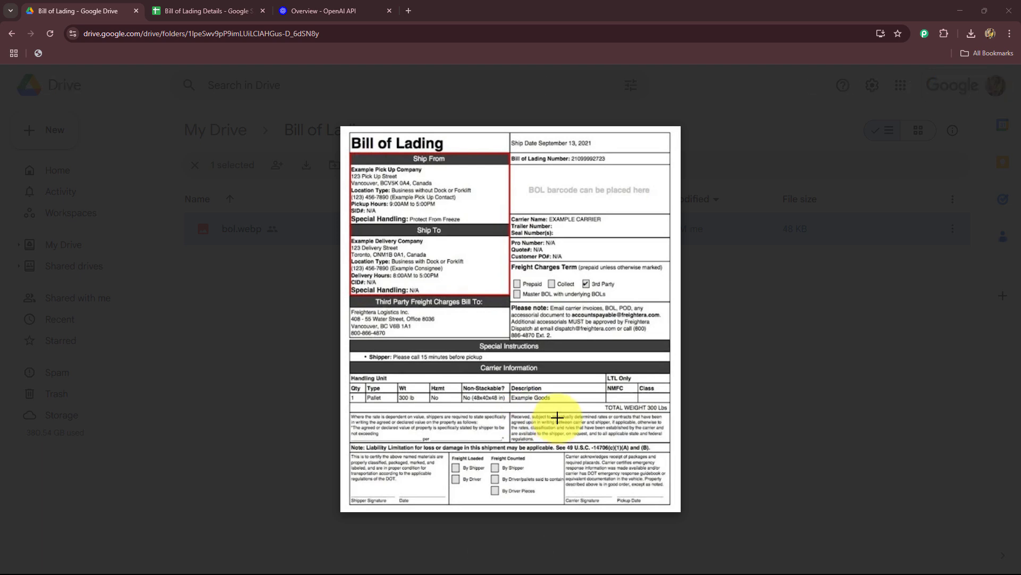
Review the bill of lading image in Google Drive, the Bill of Lading Details spreadsheet and the OpenAI developer platform page.
{"action": "left_click", "coordinate": [224, 10]}
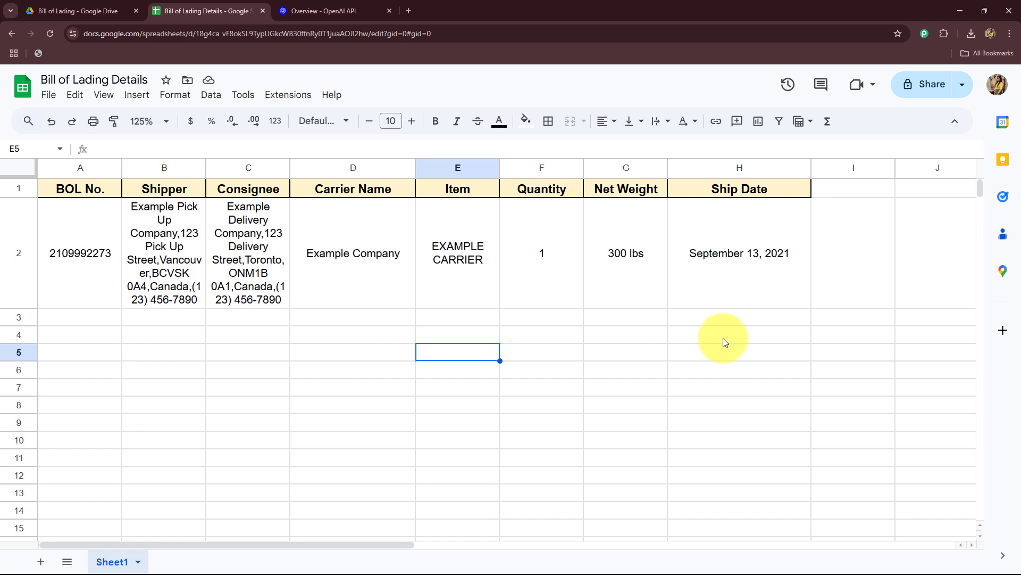
{"action": "left_click", "coordinate": [69, 11]}
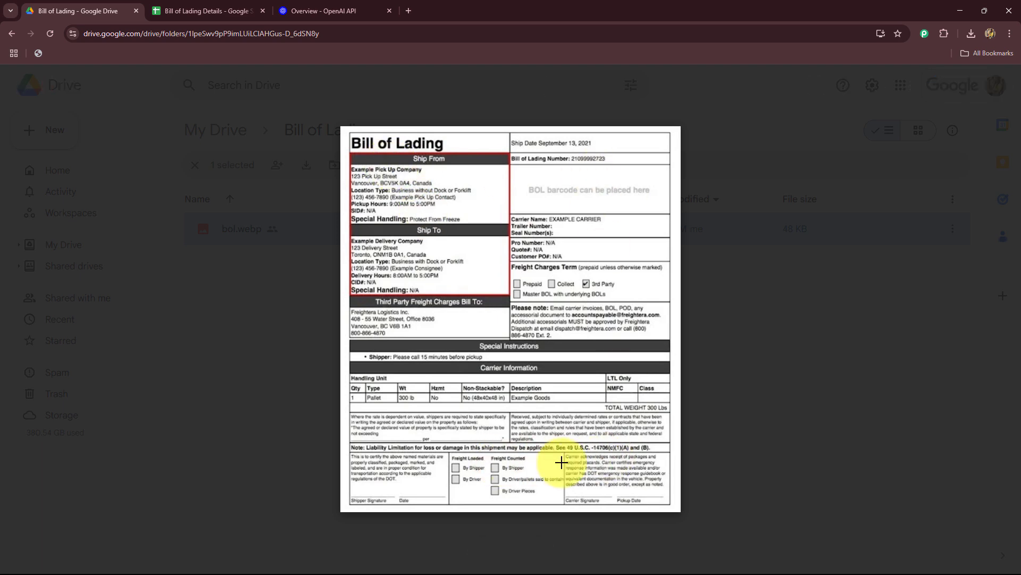
{"action": "left_click", "coordinate": [240, 10]}
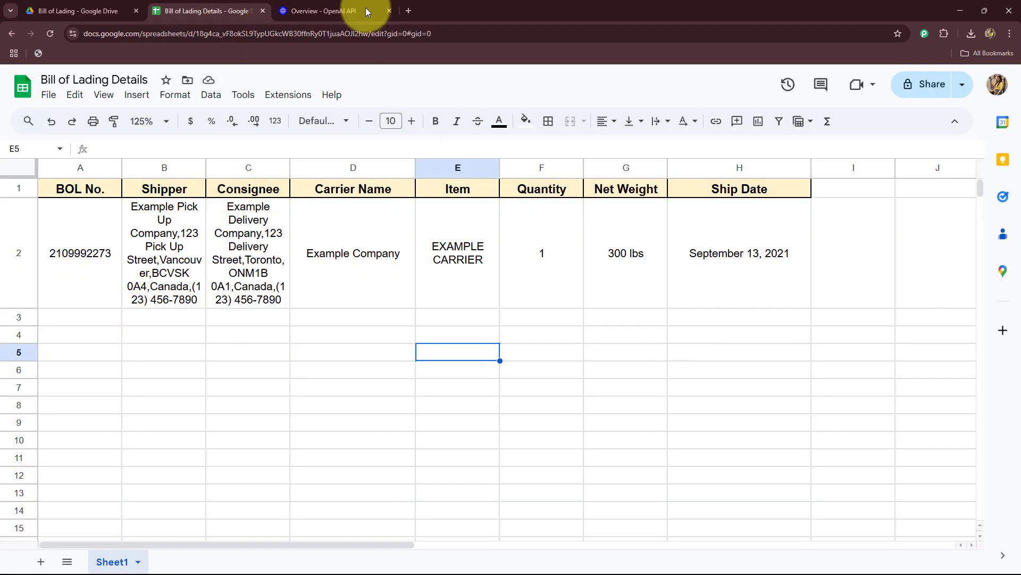
{"action": "left_click", "coordinate": [332, 10]}
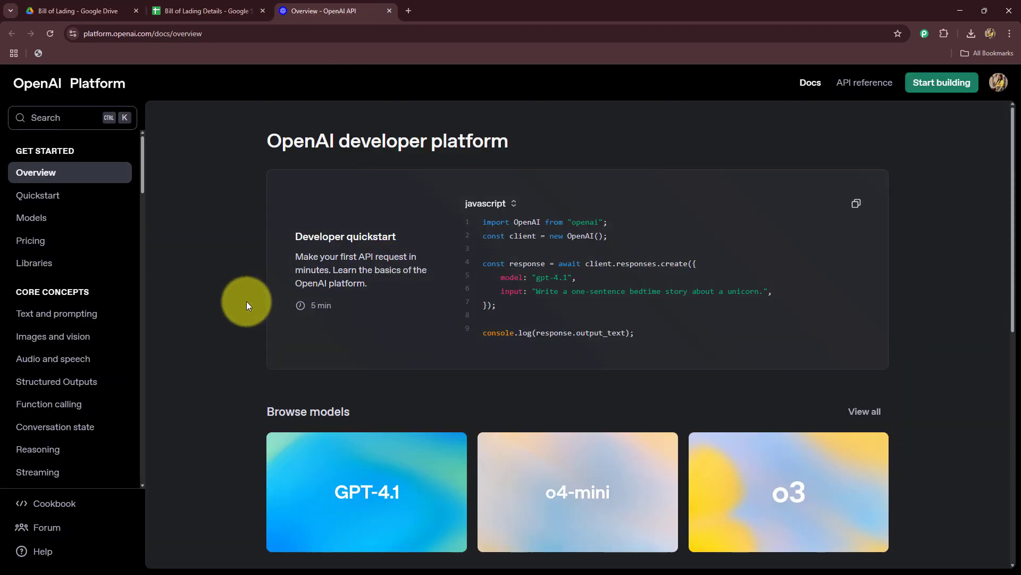
{"action": "left_click", "coordinate": [85, 11]}
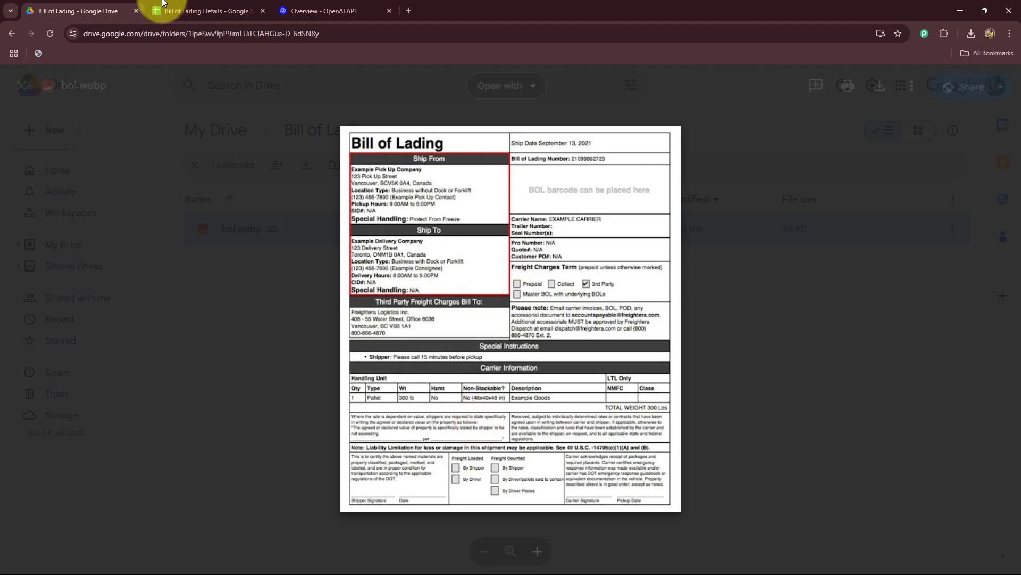
{"action": "left_click", "coordinate": [192, 10]}
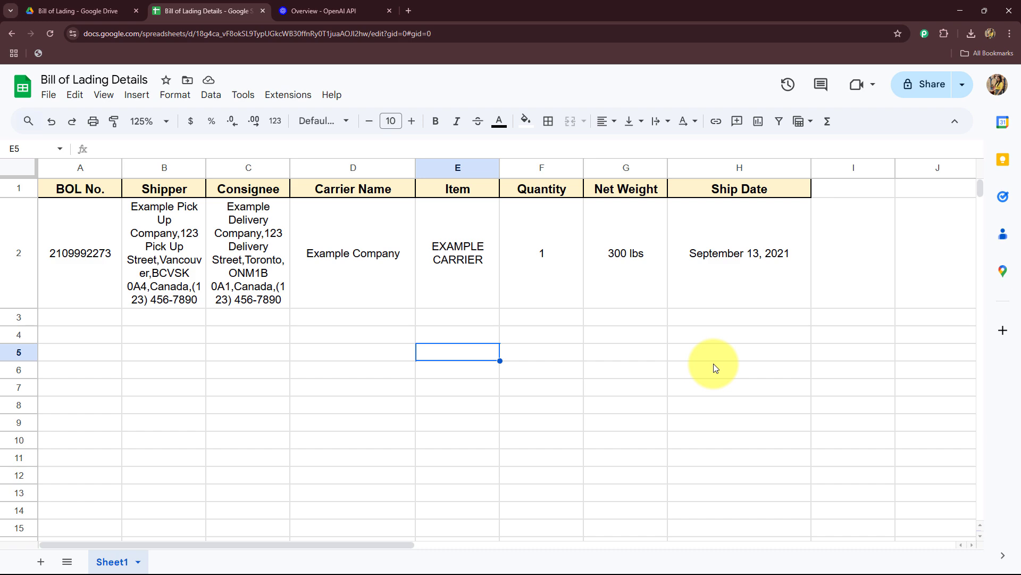
{"action": "left_click", "coordinate": [59, 9]}
{"action": "left_click", "coordinate": [203, 8]}
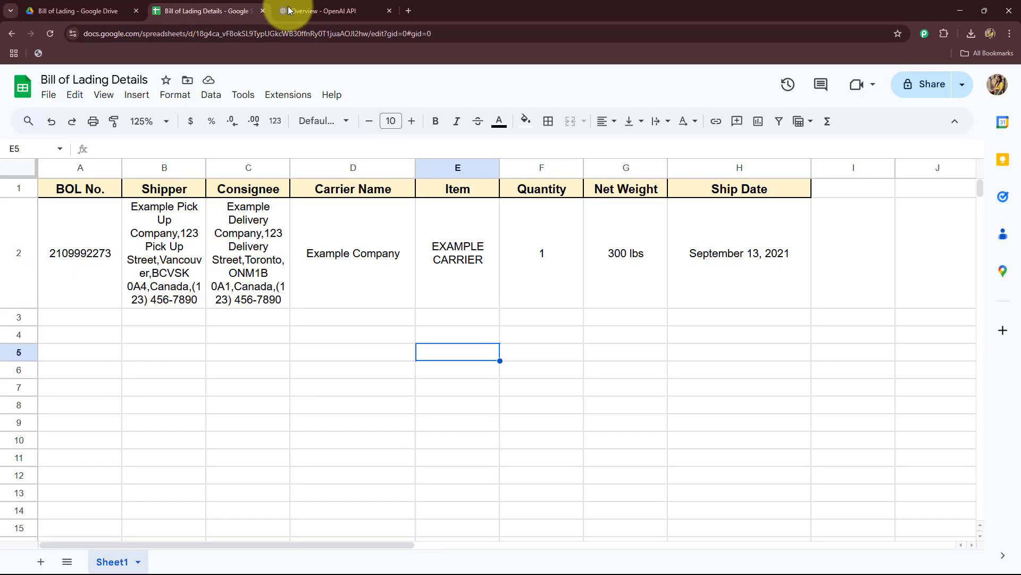
{"action": "left_click", "coordinate": [288, 9]}
{"action": "left_click", "coordinate": [205, 10]}
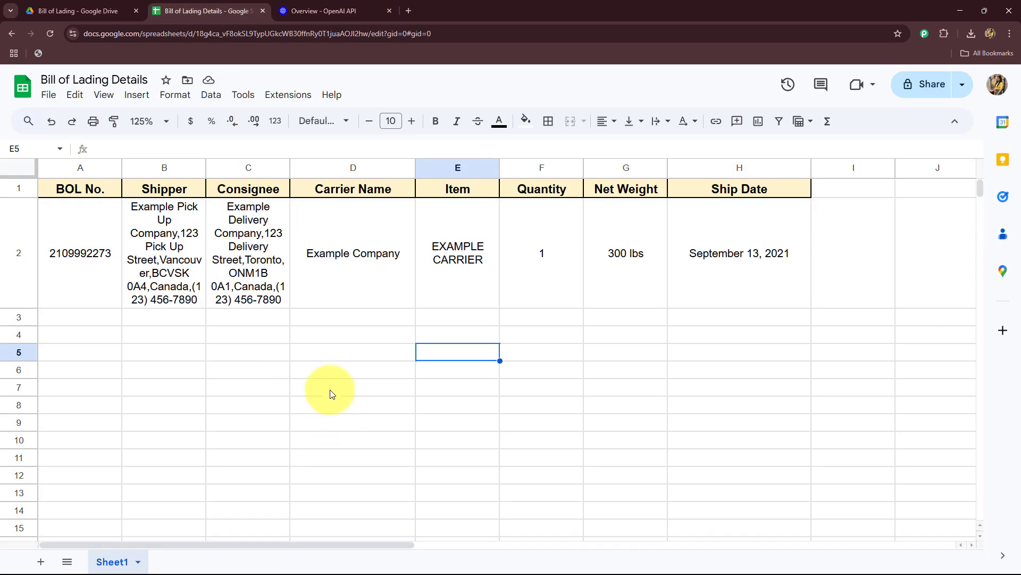
Open the Pabbly Connect website in a new browser tab and sign in to the Pabbly account.
{"action": "key", "text": "ctrl+t"}
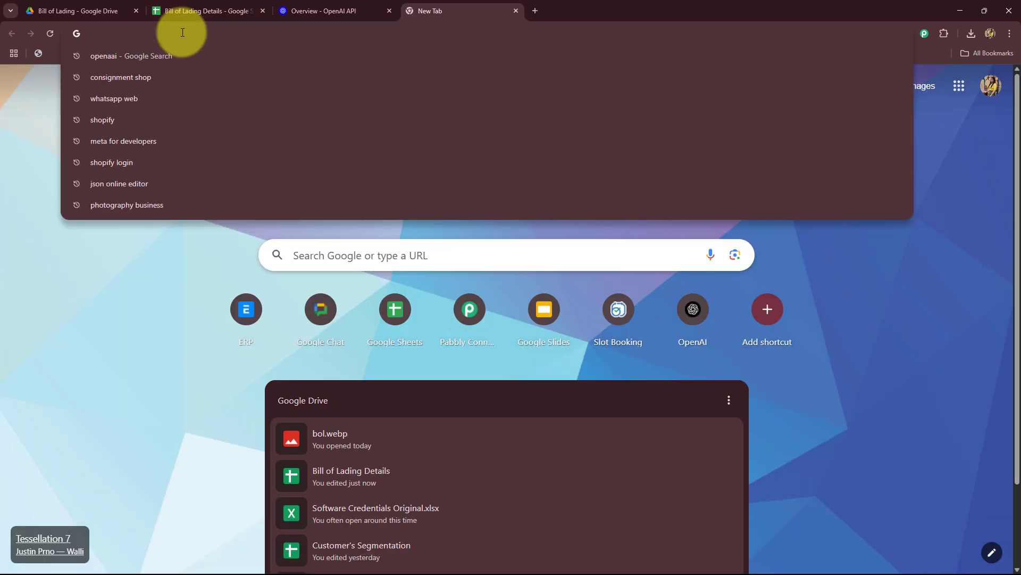
{"action": "type", "text": "pabbl"}
{"action": "key", "text": "Return"}
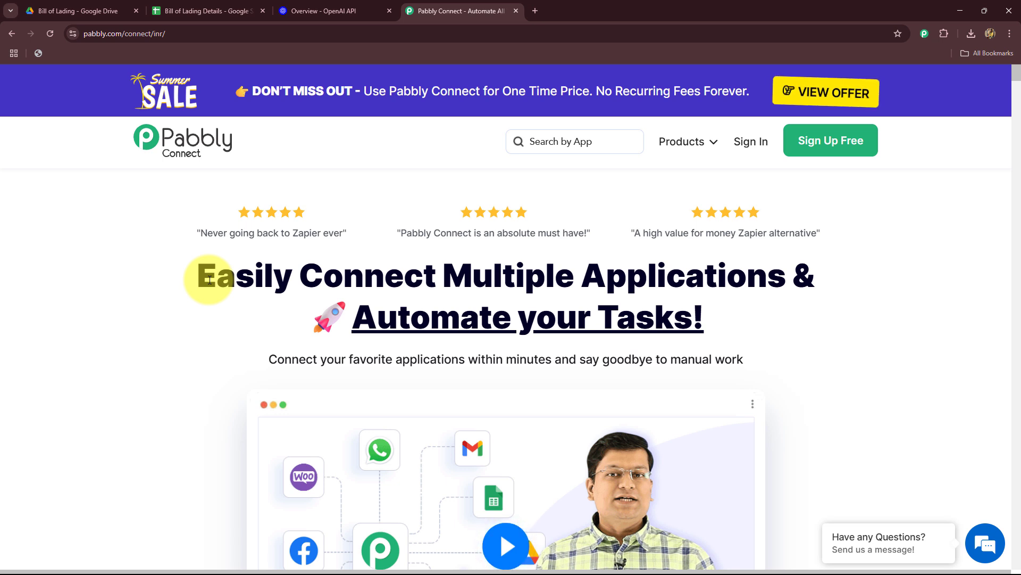
{"action": "left_click_drag", "start_coordinate": [216, 280], "coordinate": [254, 280]}
{"action": "left_click_drag", "start_coordinate": [517, 321], "coordinate": [734, 343]}
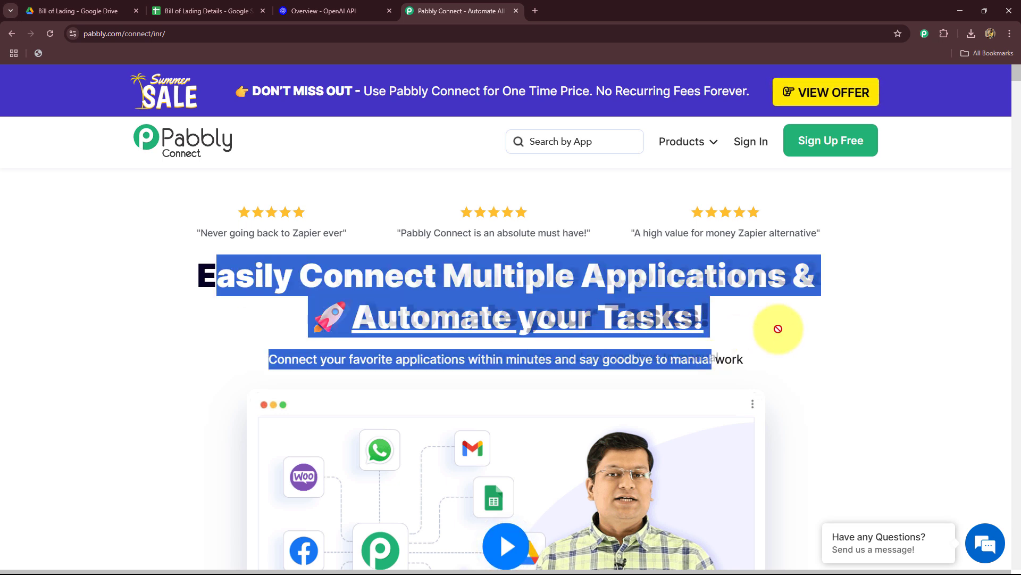
{"action": "left_click", "coordinate": [763, 317]}
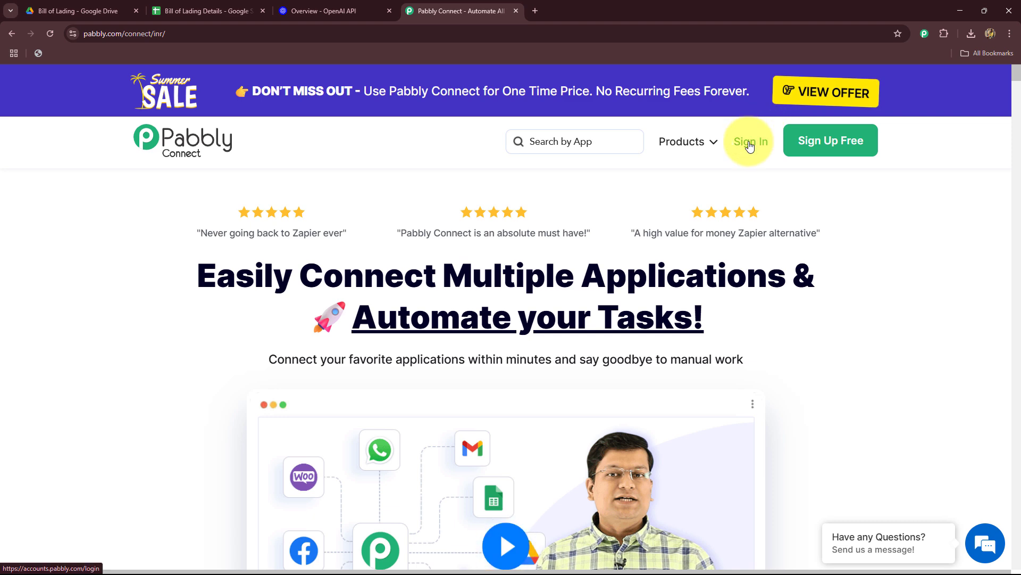
{"action": "left_click", "coordinate": [750, 145]}
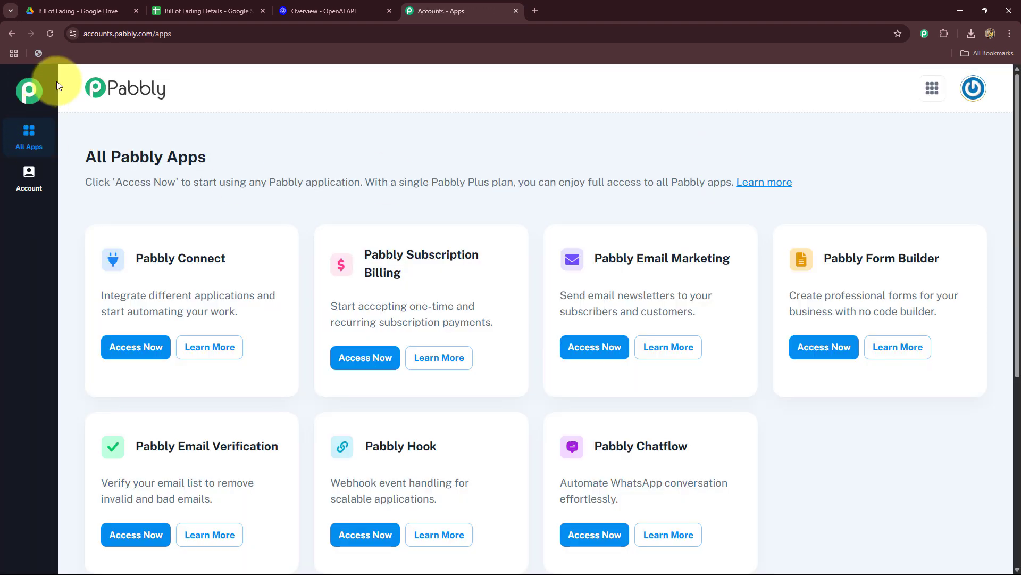
Access the Pabbly Connect application from the All Pabbly Apps page.
{"action": "left_click_drag", "start_coordinate": [86, 156], "coordinate": [284, 182]}
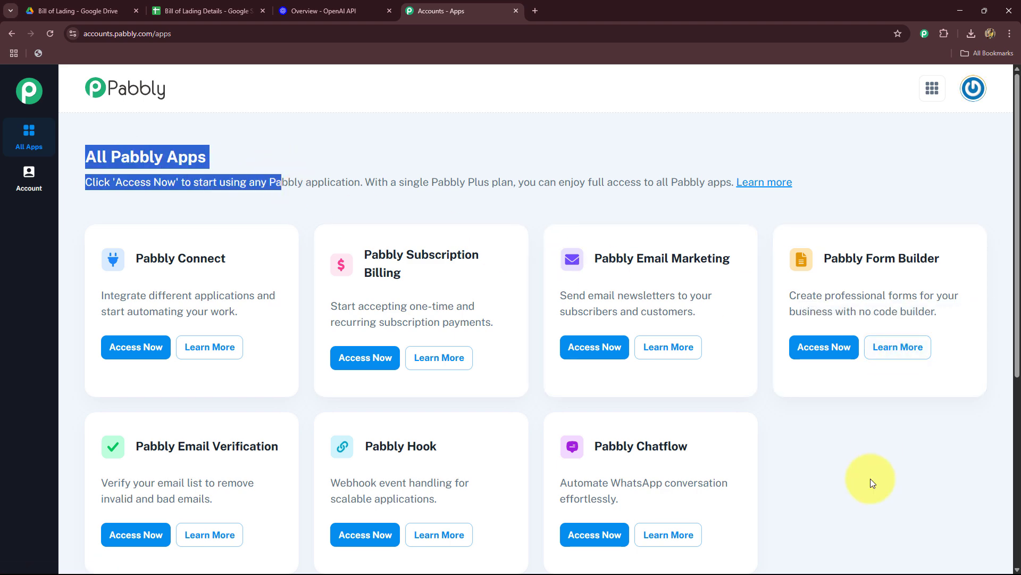
{"action": "scroll", "coordinate": [873, 468], "scroll_direction": "down", "scroll_amount": 5}
{"action": "scroll", "coordinate": [873, 469], "scroll_direction": "up", "scroll_amount": 5}
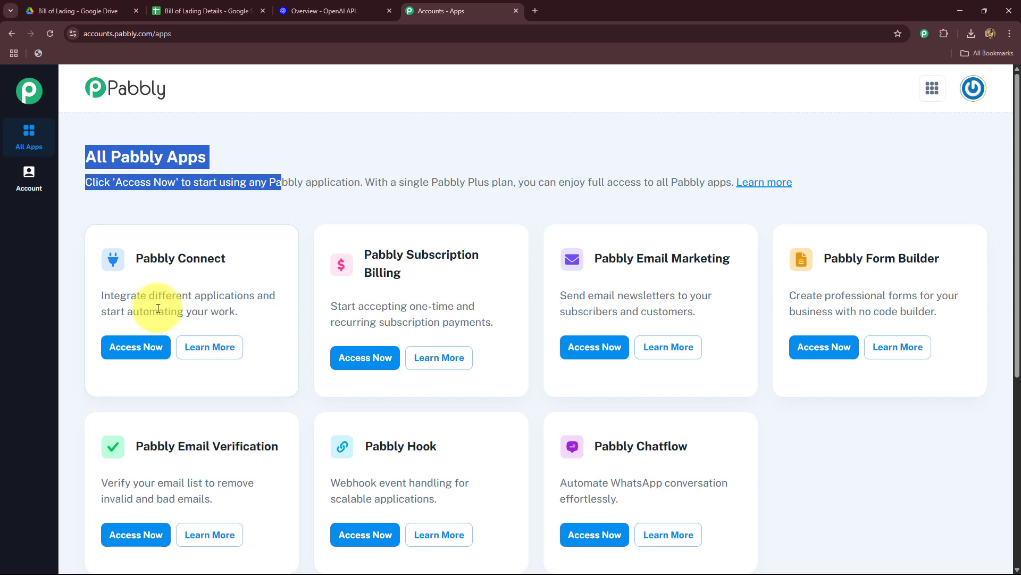
{"action": "triple_click", "coordinate": [170, 259]}
{"action": "left_click", "coordinate": [134, 347]}
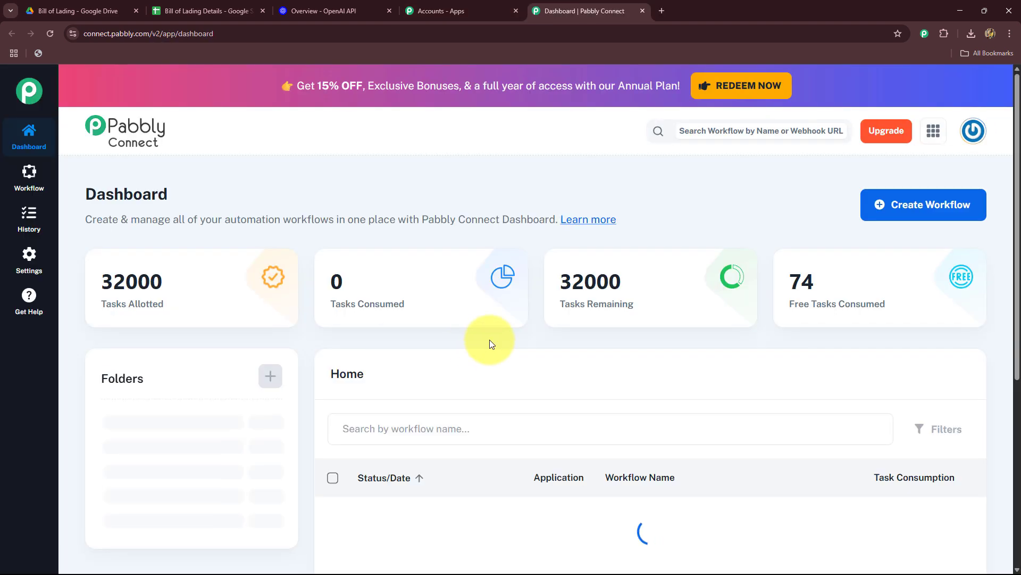
Start a new workflow and name it "Use AI Agent for Fast Bill of Lading Extraction in Freight Processing".
{"action": "scroll", "coordinate": [489, 344], "scroll_direction": "down", "scroll_amount": 4}
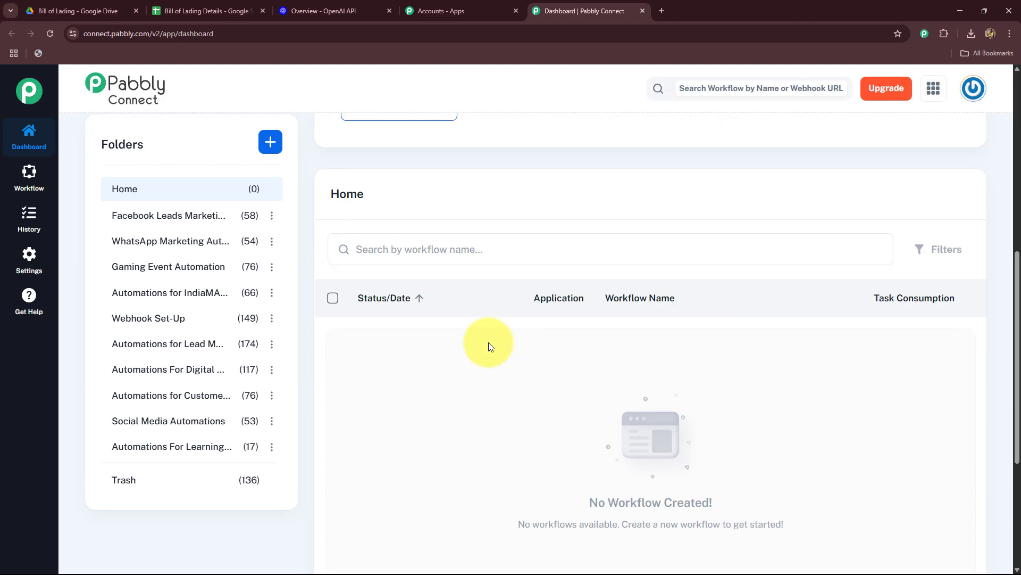
{"action": "scroll", "coordinate": [488, 342], "scroll_direction": "up", "scroll_amount": 5}
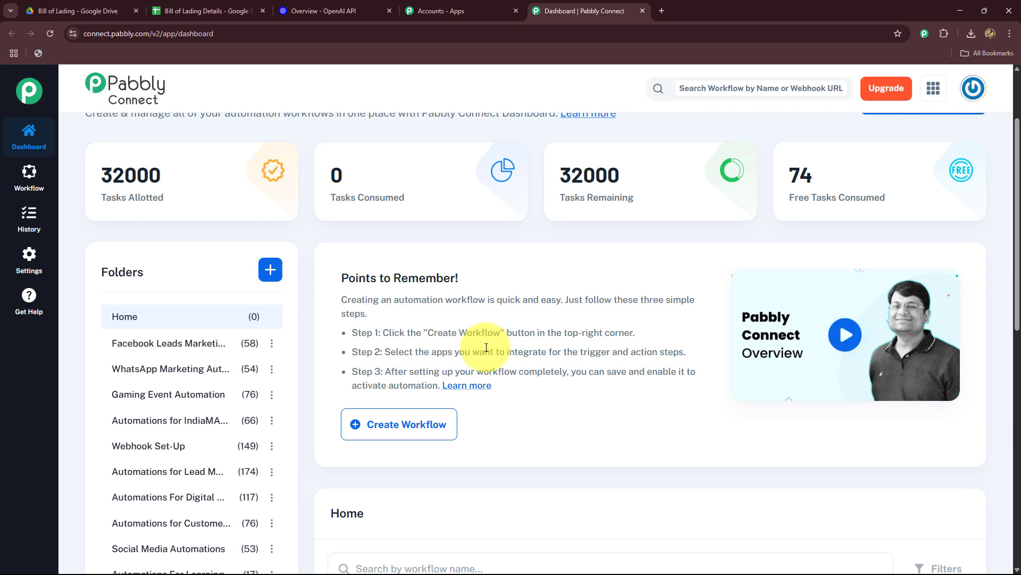
{"action": "scroll", "coordinate": [486, 346], "scroll_direction": "down", "scroll_amount": 4}
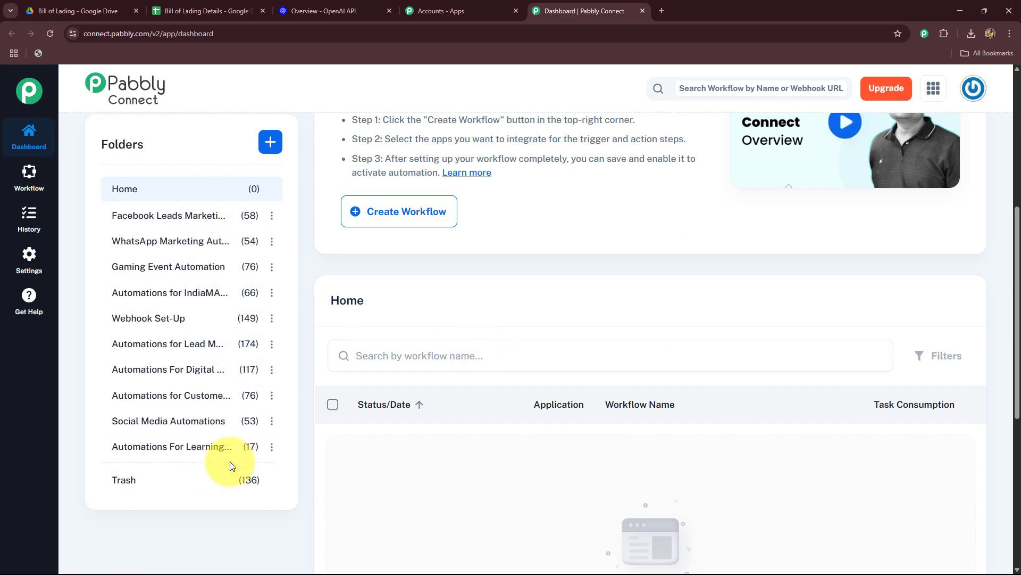
{"action": "scroll", "coordinate": [461, 450], "scroll_direction": "up", "scroll_amount": 5}
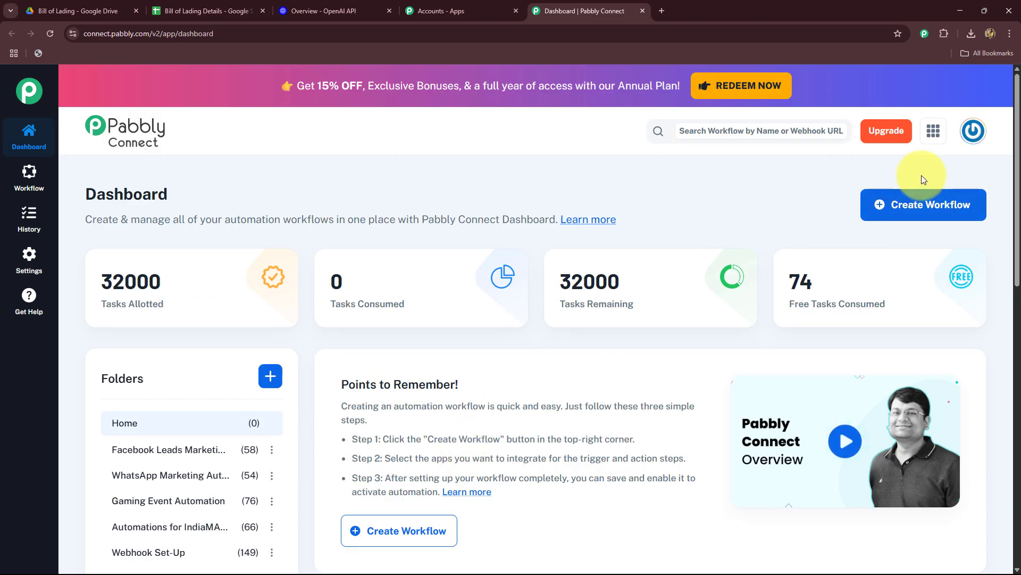
{"action": "left_click", "coordinate": [908, 211]}
{"action": "key", "text": "shift+Left"}
{"action": "key", "text": "shift+Left"}
{"action": "key", "text": "shift+Left"}
{"action": "key", "text": "shift+Left"}
{"action": "key", "text": "shift+Left"}
{"action": "key", "text": "shift+Left"}
{"action": "key", "text": "shift+Left"}
{"action": "key", "text": "shift+Left"}
{"action": "key", "text": "shift+Left"}
{"action": "key", "text": "shift+Left"}
{"action": "key", "text": "shift+Left"}
{"action": "key", "text": "shift+Left"}
{"action": "key", "text": "shift+Left"}
{"action": "key", "text": "shift+Left"}
{"action": "key", "text": "shift+Left"}
{"action": "key", "text": "shift+Left"}
{"action": "key", "text": "shift+Left"}
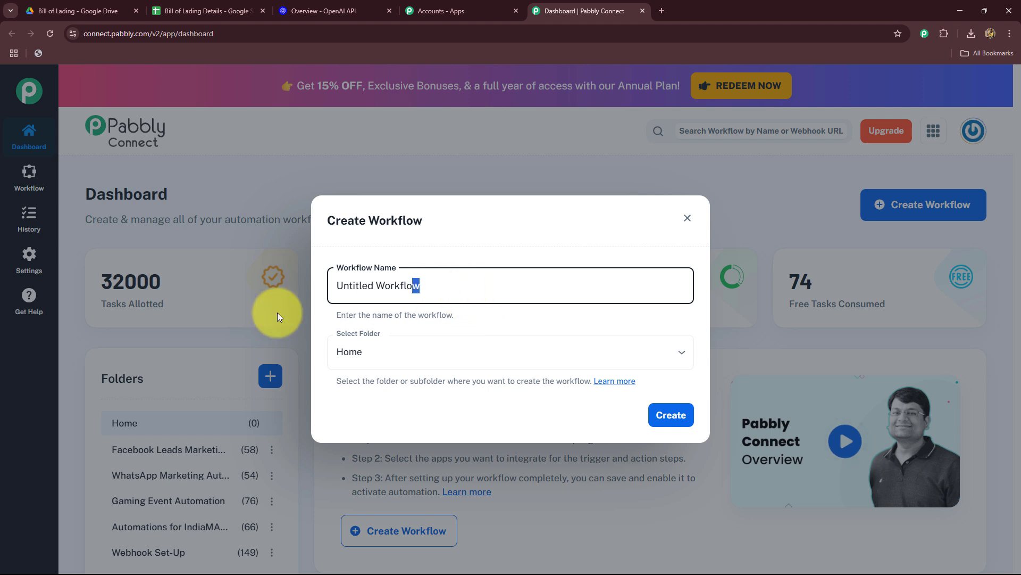
{"action": "key", "text": "BackSpace"}
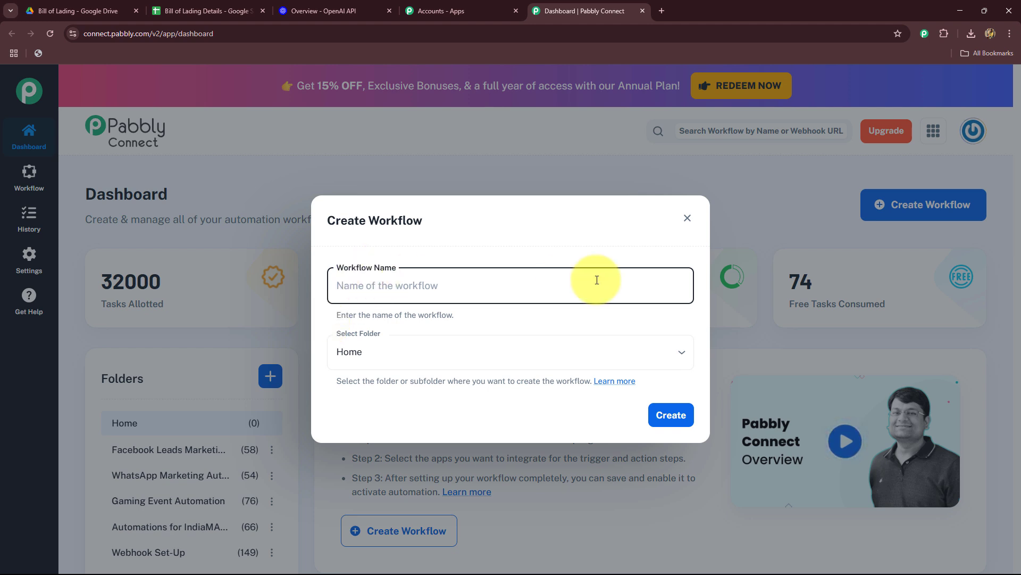
{"action": "type", "text": "Use AI Agent for Fast Bill of Lading Extraction in Freight Processing"}
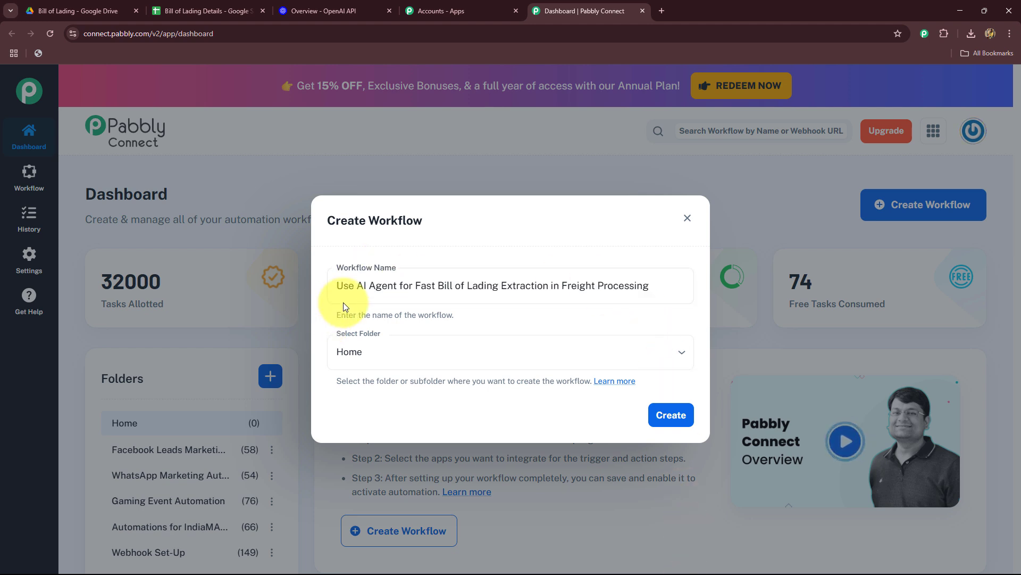
{"action": "left_click_drag", "start_coordinate": [336, 290], "coordinate": [654, 309]}
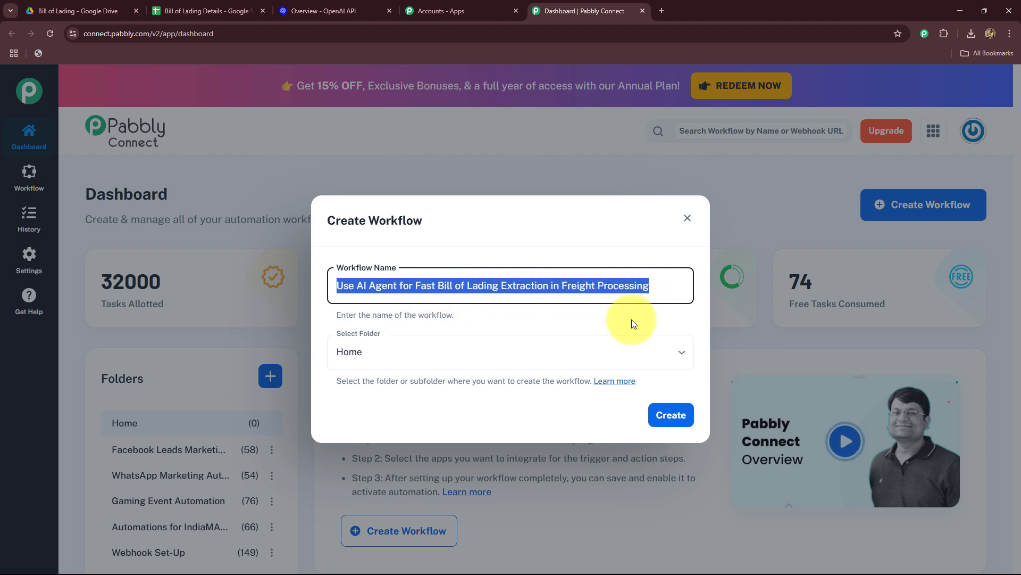
Assign the new workflow to the AI Automations folder and create it.
{"action": "left_click", "coordinate": [524, 355]}
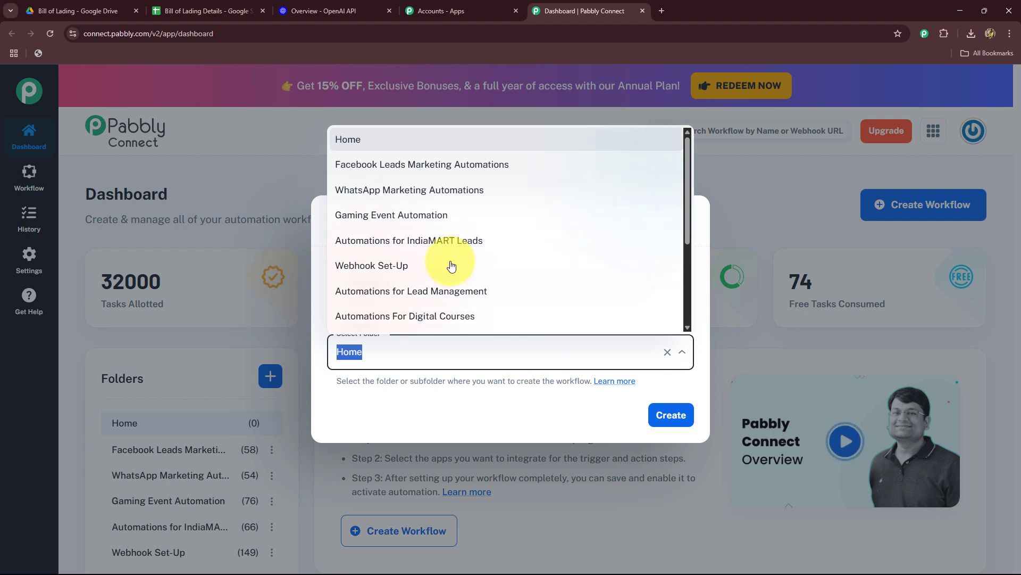
{"action": "scroll", "coordinate": [404, 265], "scroll_direction": "down", "scroll_amount": 3}
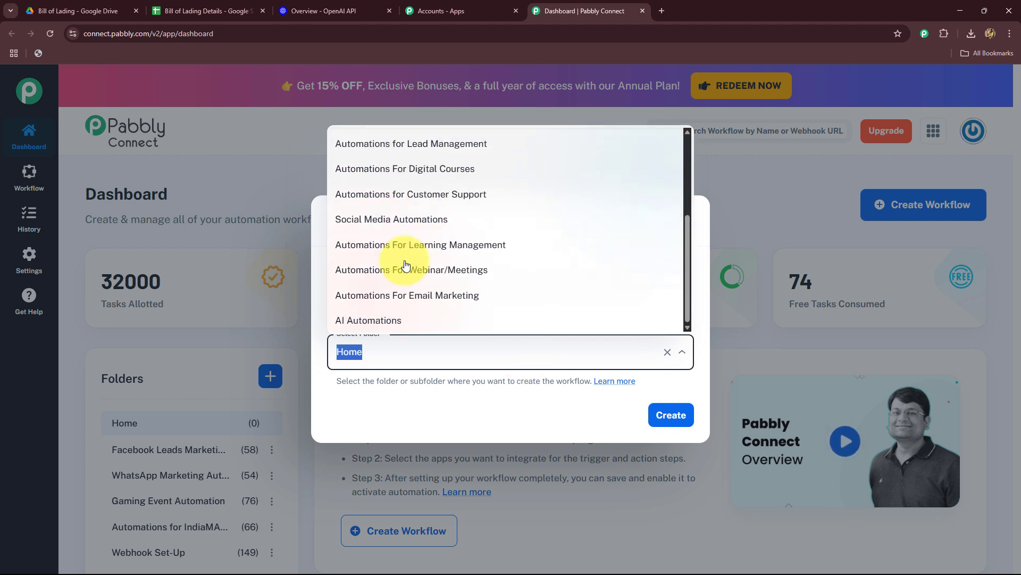
{"action": "left_click", "coordinate": [377, 321]}
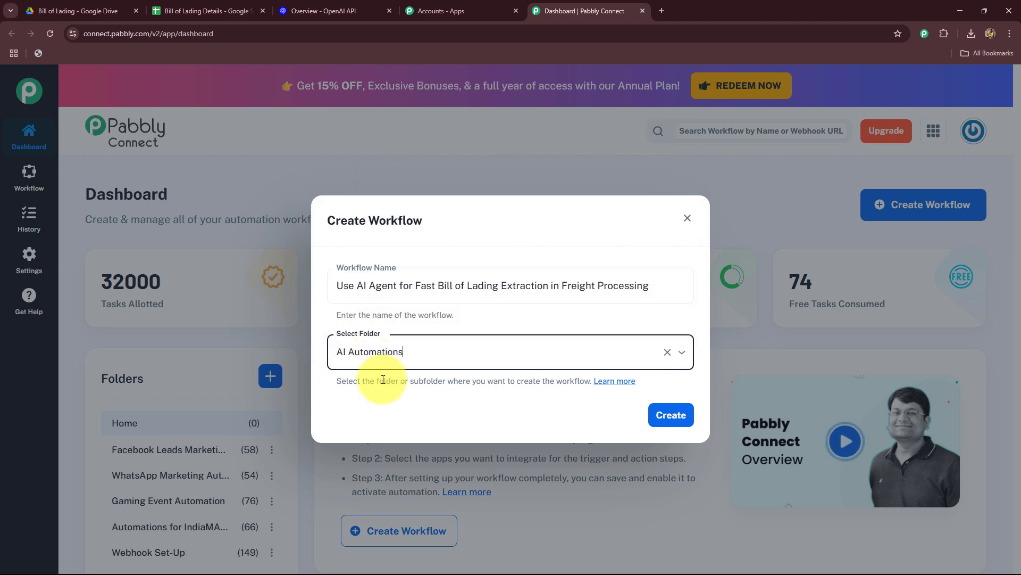
{"action": "left_click", "coordinate": [672, 416]}
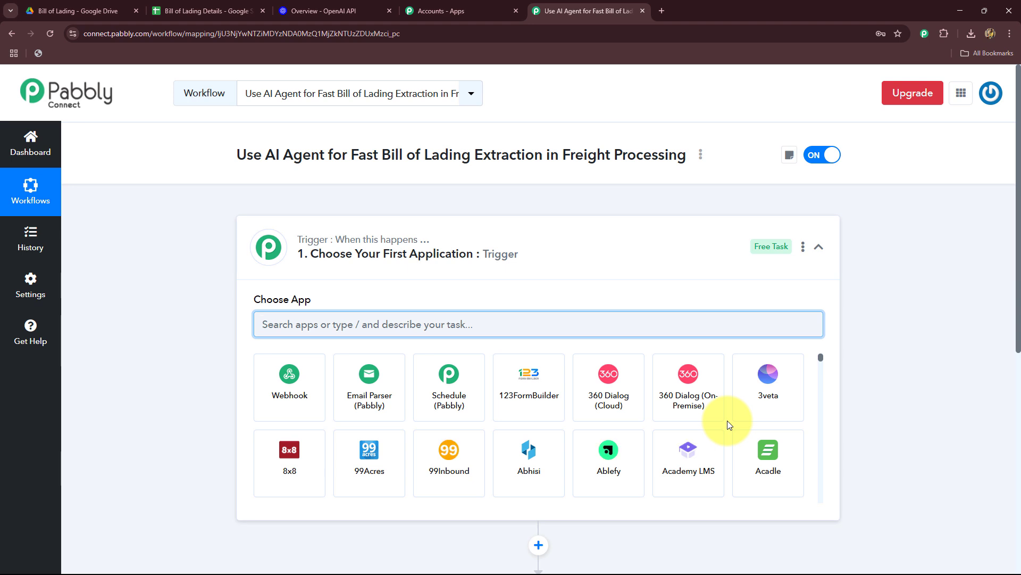
Collapse the trigger step and compare the workflow outline with the Drive bill of lading, the OpenAI page and the details spreadsheet.
{"action": "left_click", "coordinate": [822, 231]}
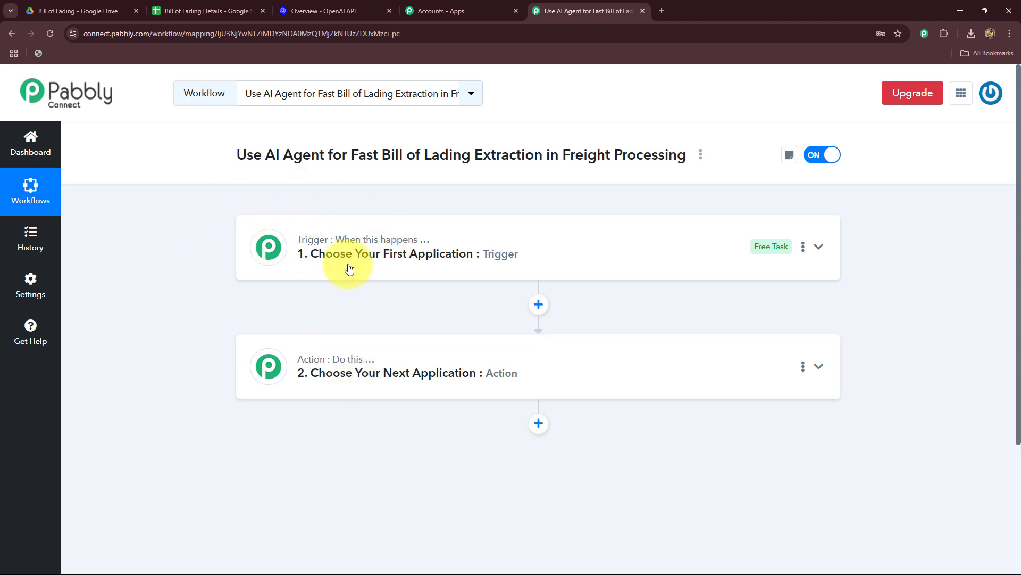
{"action": "left_click", "coordinate": [101, 11]}
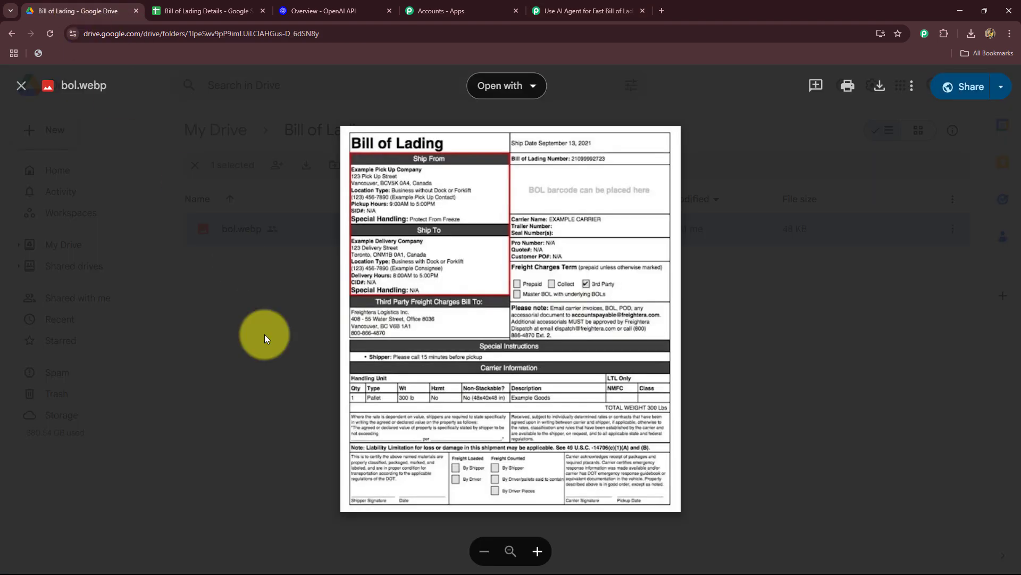
{"action": "left_click", "coordinate": [551, 11]}
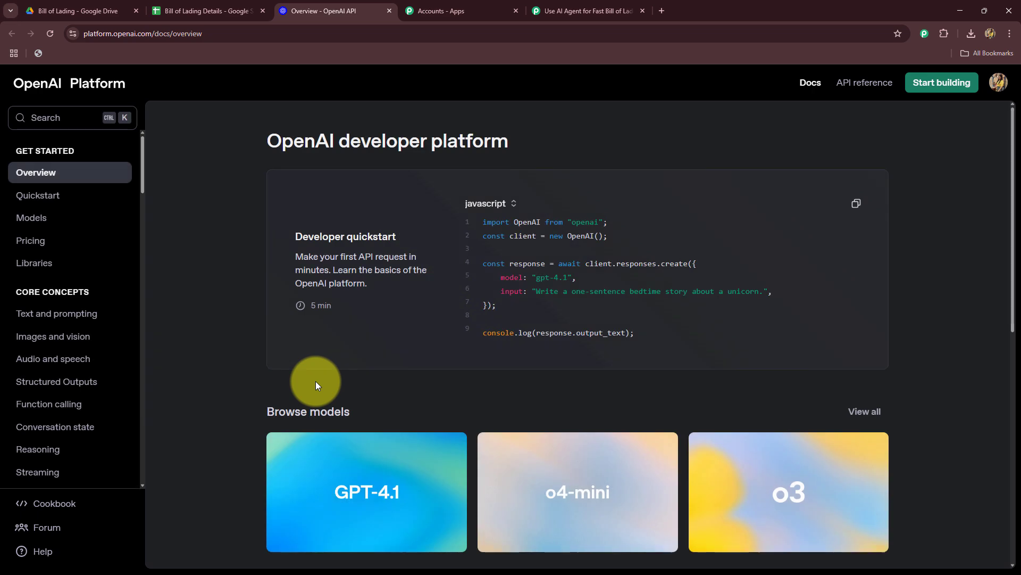
{"action": "left_click", "coordinate": [570, 10]}
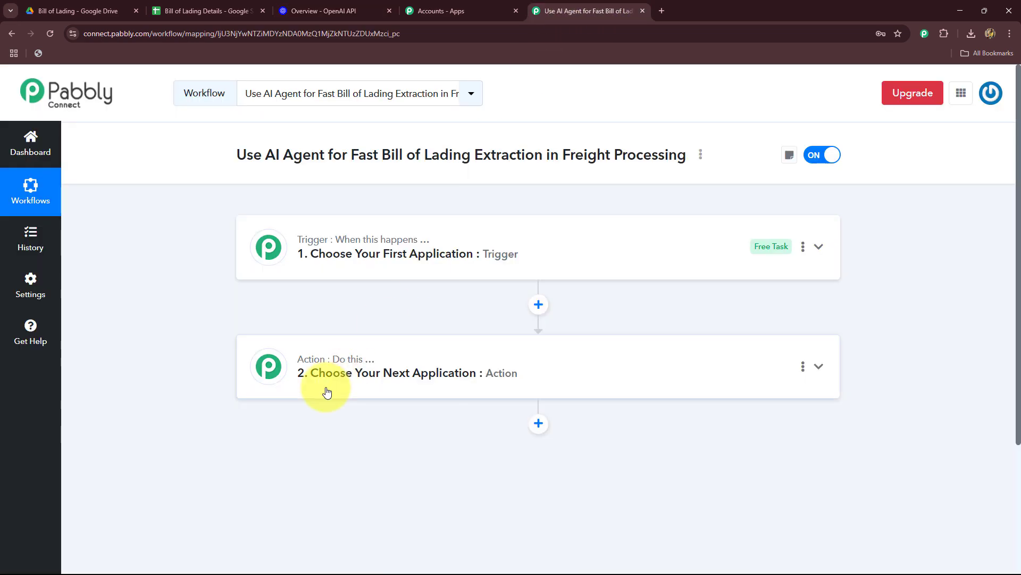
{"action": "left_click", "coordinate": [194, 10]}
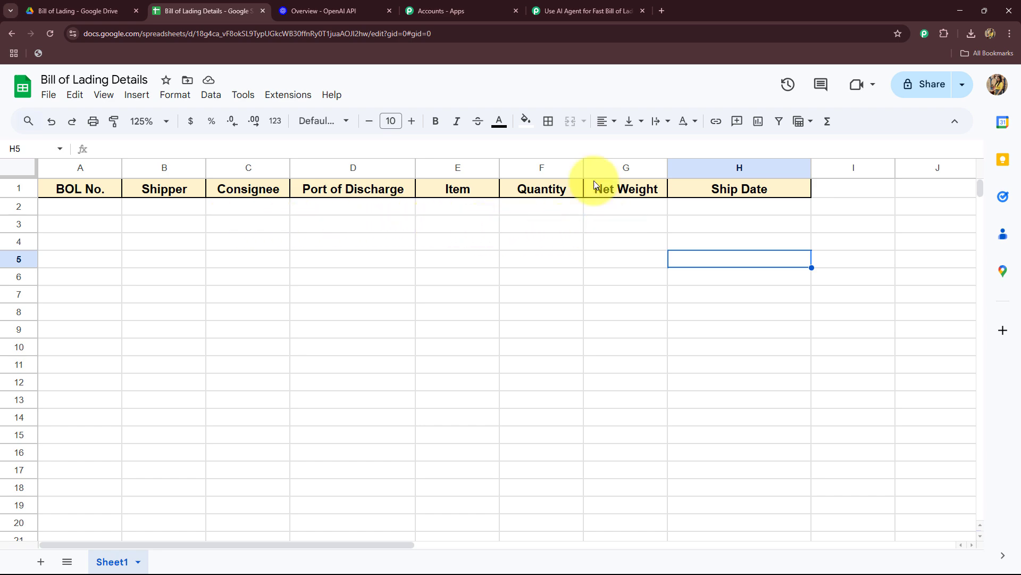
Return to the Pabbly Connect workflow, add another action step after step 2 and collapse it.
{"action": "left_click", "coordinate": [580, 10]}
{"action": "left_click", "coordinate": [538, 423]}
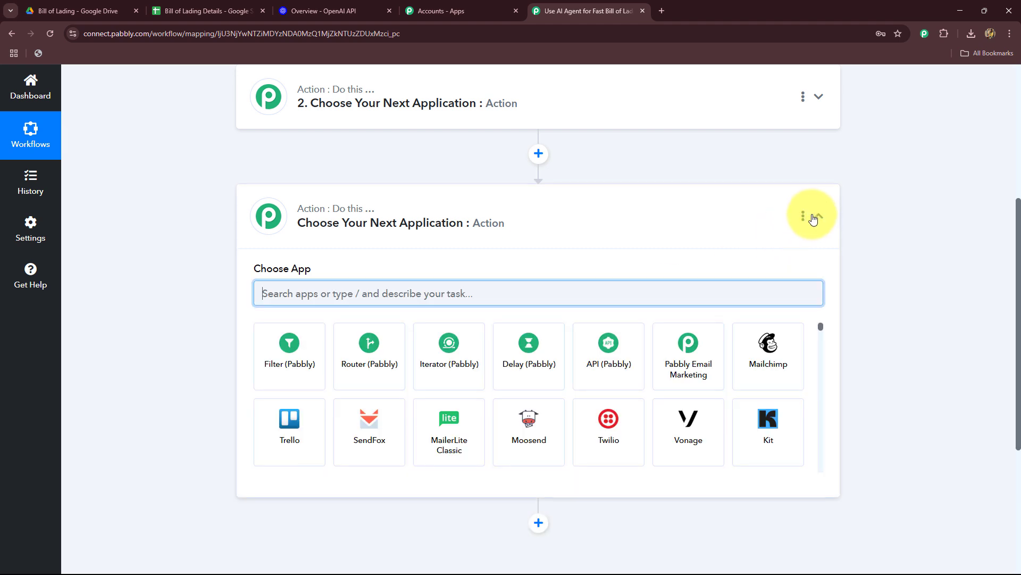
{"action": "left_click", "coordinate": [819, 215]}
{"action": "scroll", "coordinate": [923, 264], "scroll_direction": "up", "scroll_amount": 4}
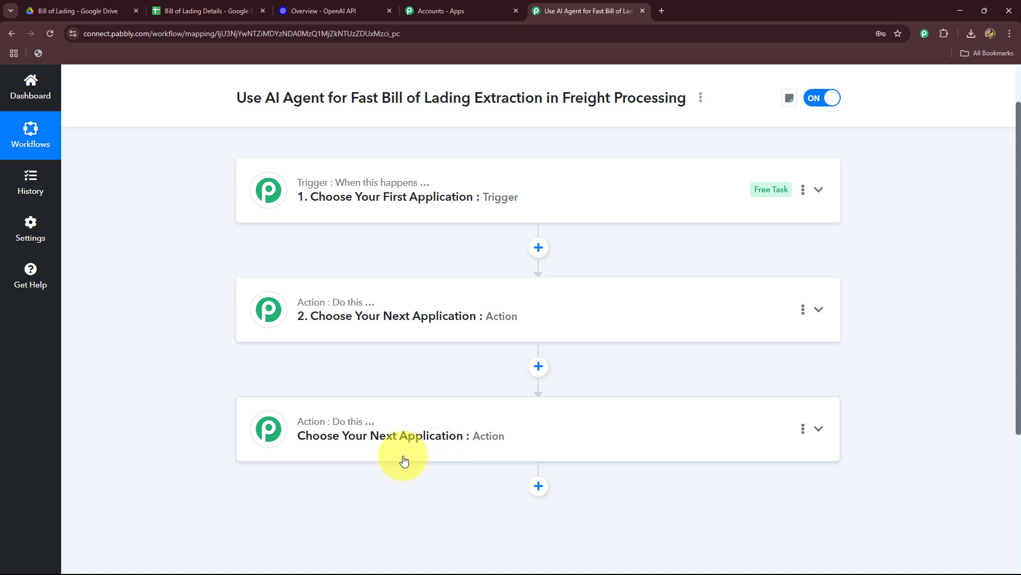
Review the bill of lading image in Google Drive, then return to Pabbly Connect and set Google Drive as the trigger app.
{"action": "left_click", "coordinate": [45, 5]}
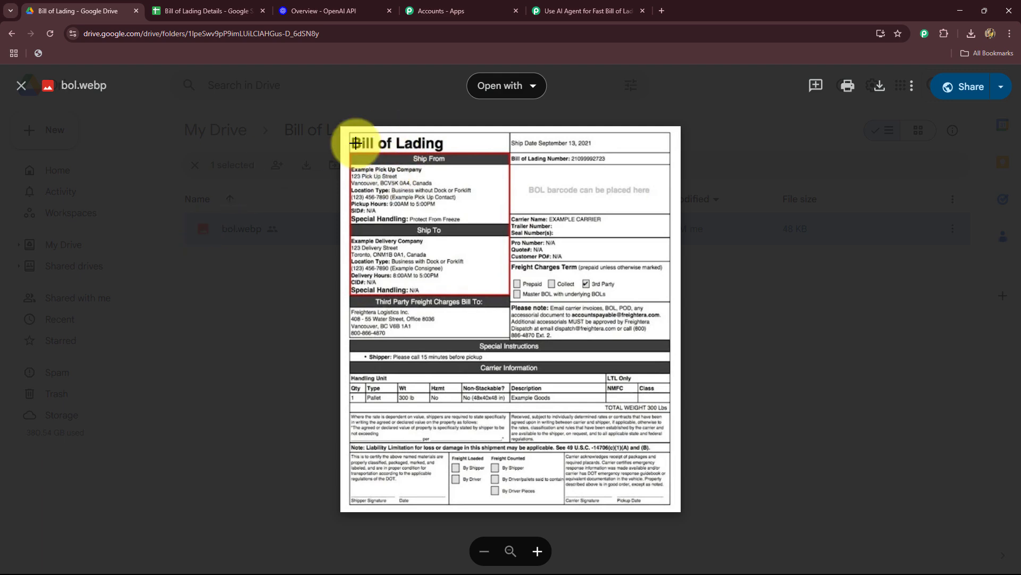
{"action": "left_click", "coordinate": [586, 11]}
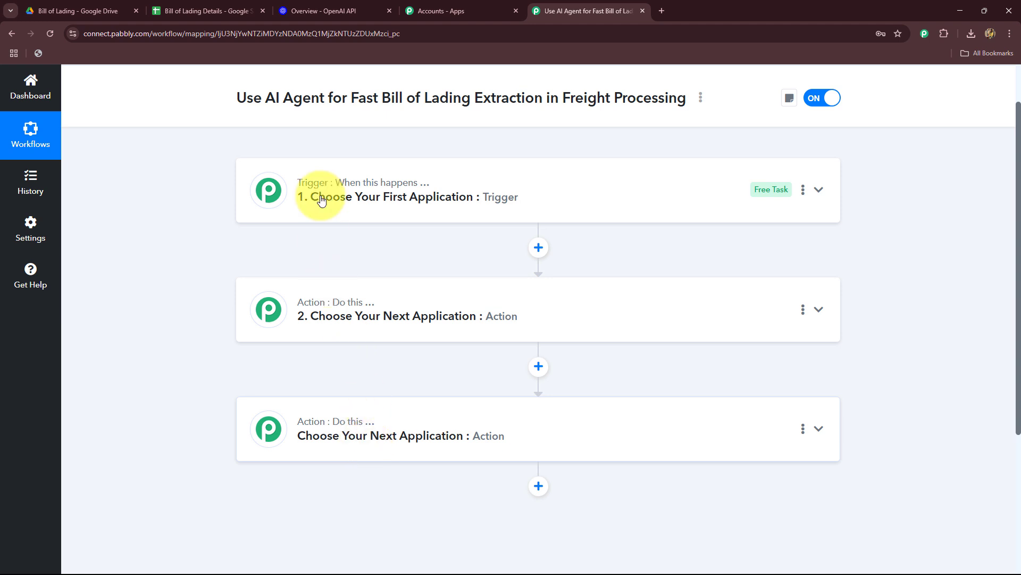
{"action": "left_click", "coordinate": [249, 189]}
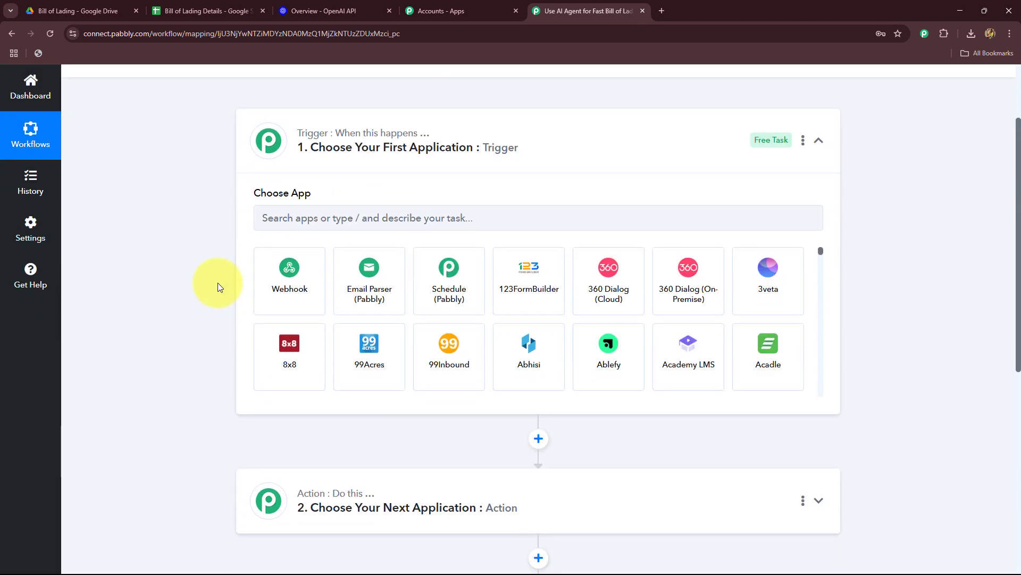
{"action": "left_click", "coordinate": [277, 222]}
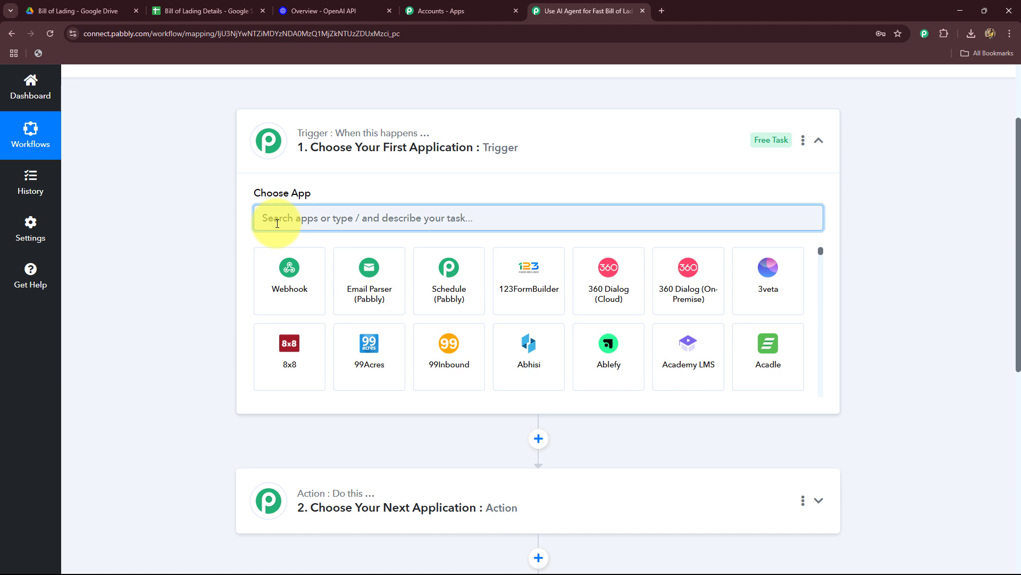
{"action": "type", "text": "Goo"}
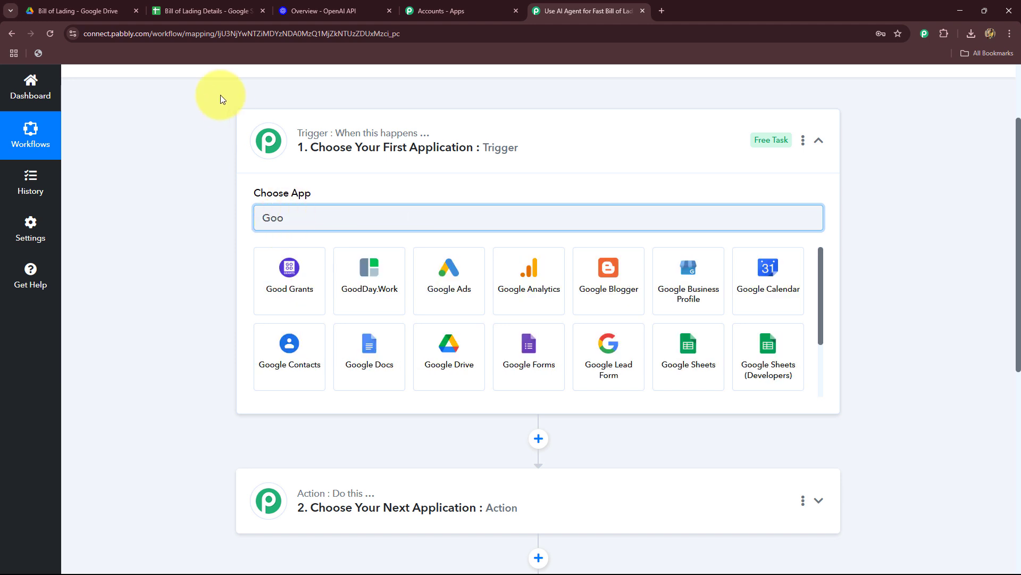
{"action": "left_click", "coordinate": [437, 377]}
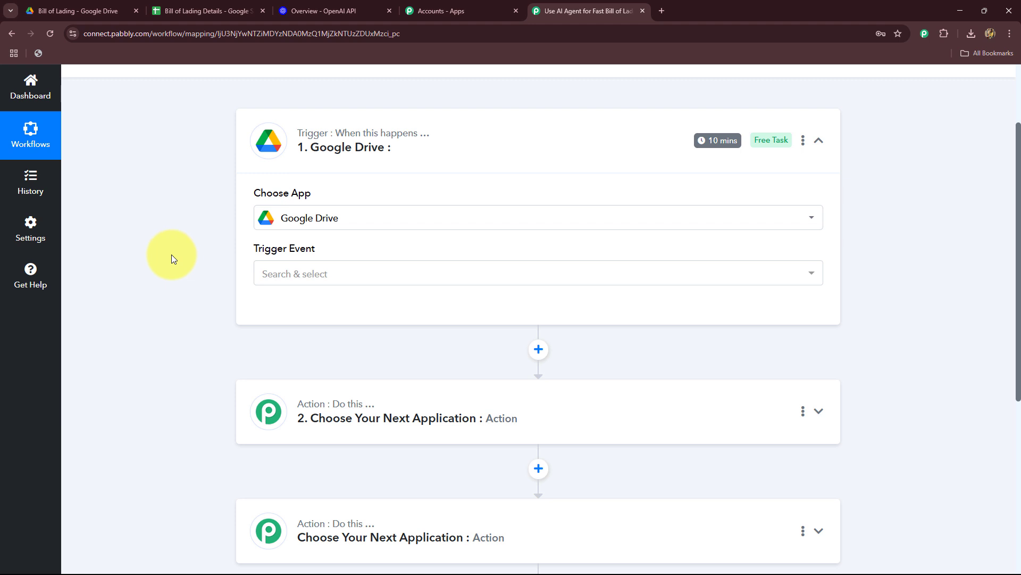
Set the trigger event to New File in Specific Folder after checking the Bill of Lading folder in Google Drive.
{"action": "left_click", "coordinate": [289, 276]}
{"action": "scroll", "coordinate": [205, 271], "scroll_direction": "down", "scroll_amount": 2}
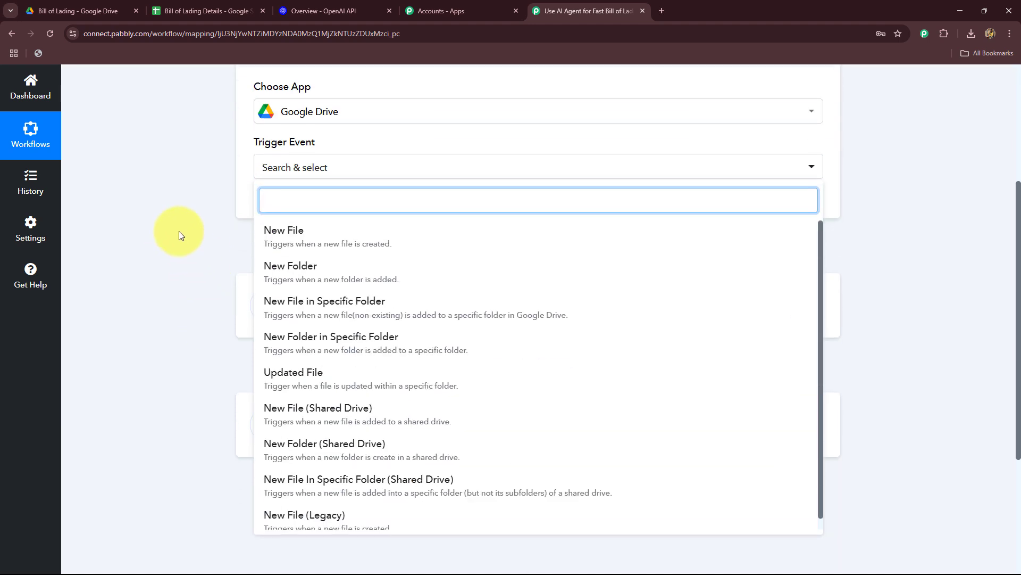
{"action": "left_click", "coordinate": [80, 11]}
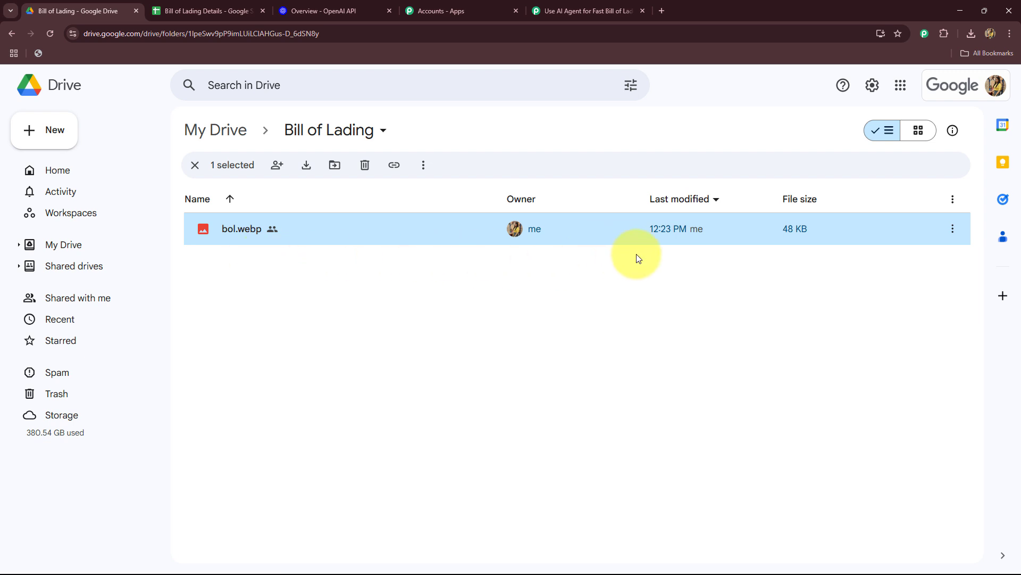
{"action": "left_click", "coordinate": [577, 11]}
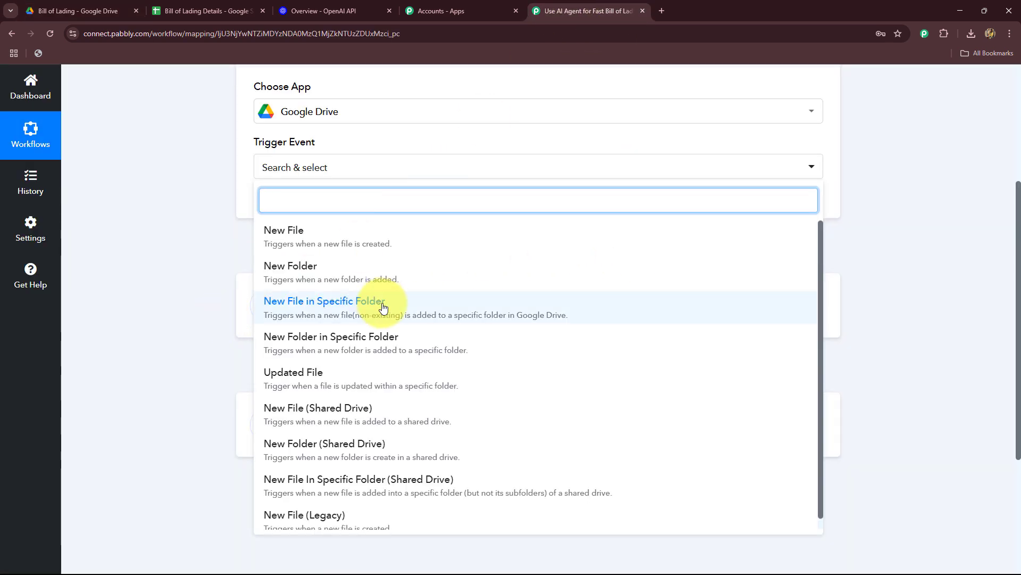
{"action": "left_click", "coordinate": [333, 318]}
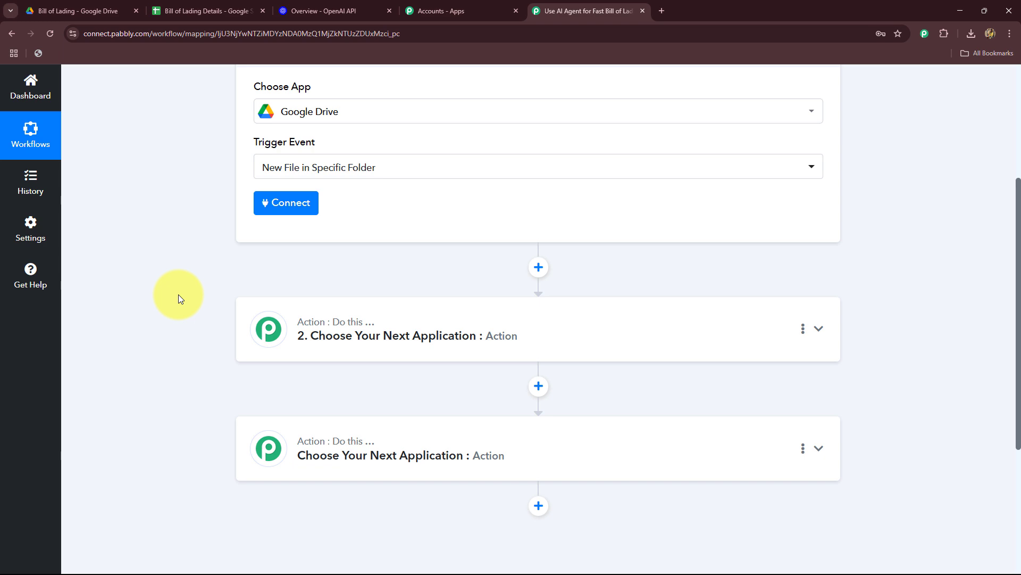
Compare the trigger setup with the Bill of Lading folder in Google Drive and return to the Pabbly Connect workflow.
{"action": "scroll", "coordinate": [189, 292], "scroll_direction": "up", "scroll_amount": 4}
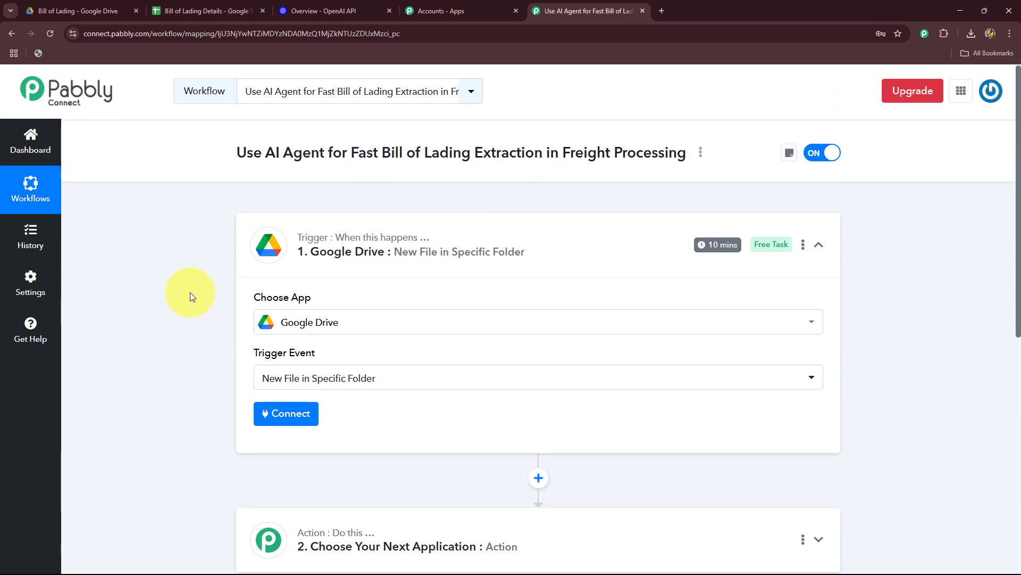
{"action": "scroll", "coordinate": [192, 287], "scroll_direction": "down", "scroll_amount": 4}
{"action": "left_click", "coordinate": [80, 15]}
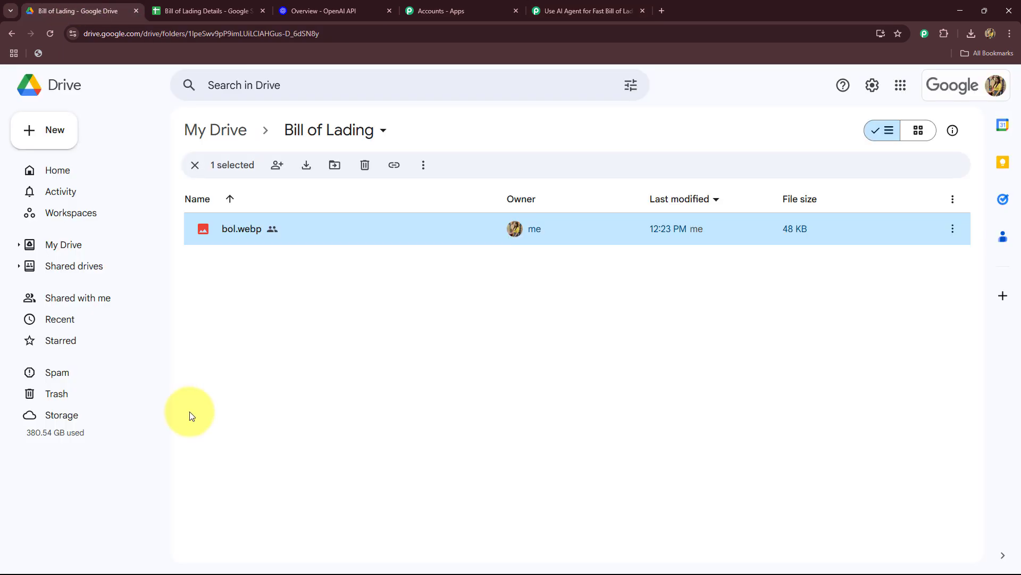
{"action": "left_click", "coordinate": [585, 11]}
{"action": "left_click", "coordinate": [65, 7]}
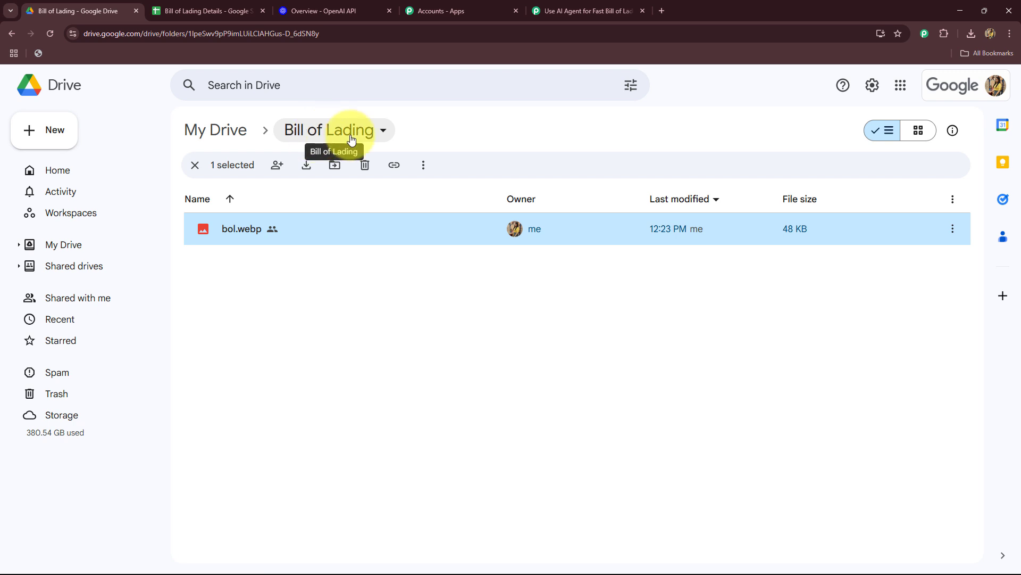
{"action": "left_click", "coordinate": [601, 11]}
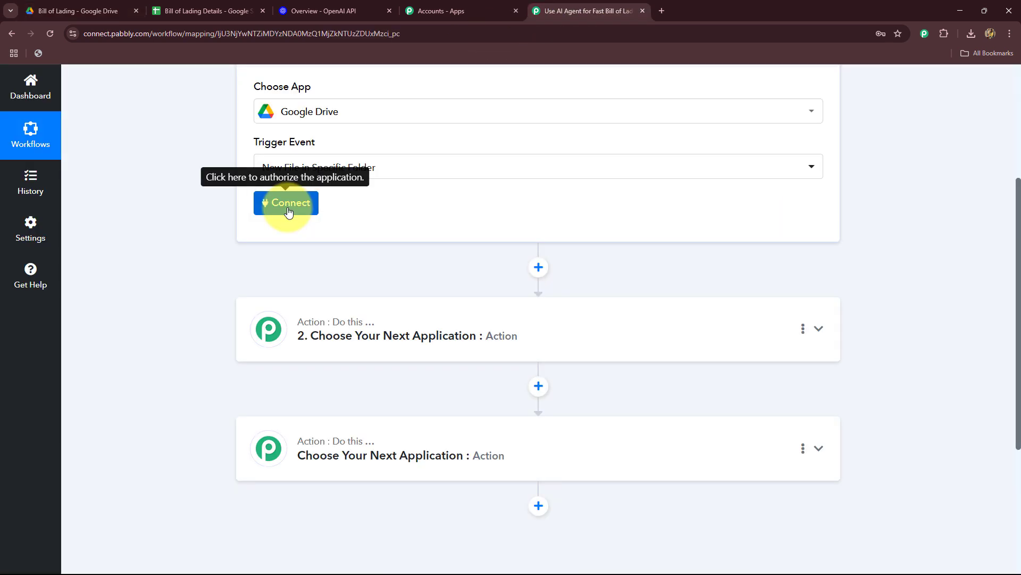
Add a new Google Drive connection for the trigger by signing in with the Google account and allowing the requested access.
{"action": "left_click", "coordinate": [288, 212]}
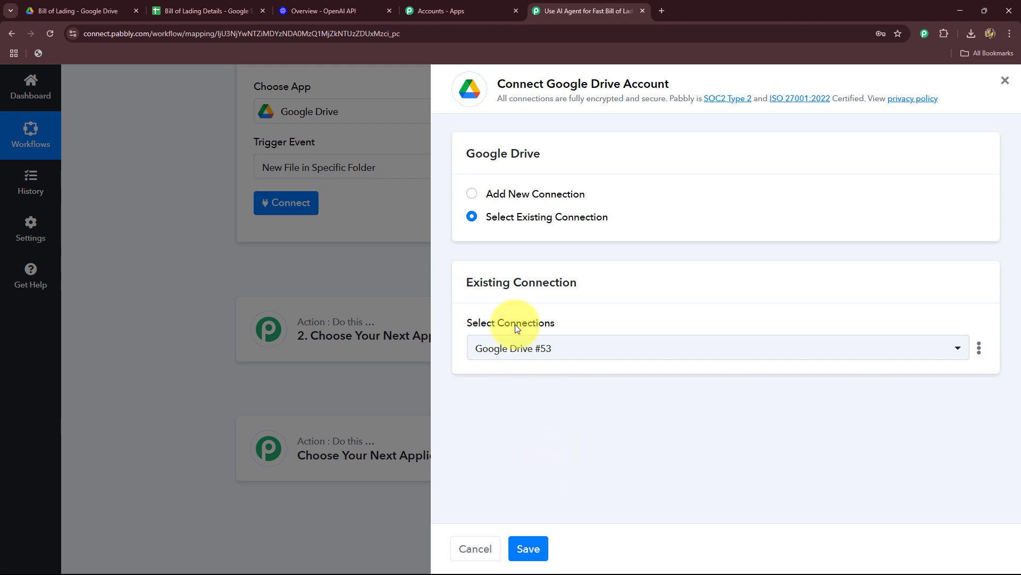
{"action": "left_click", "coordinate": [472, 196]}
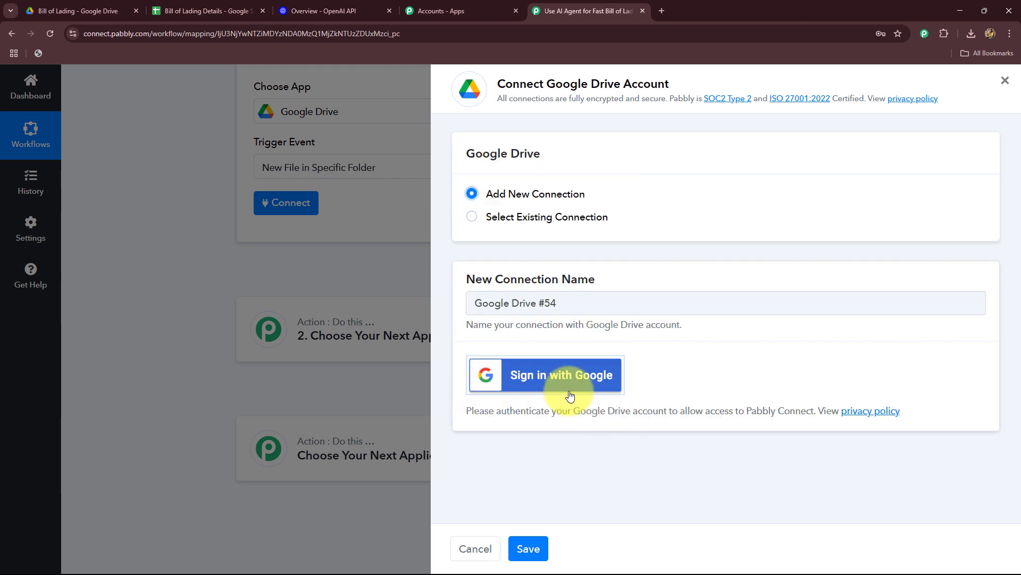
{"action": "left_click", "coordinate": [560, 378]}
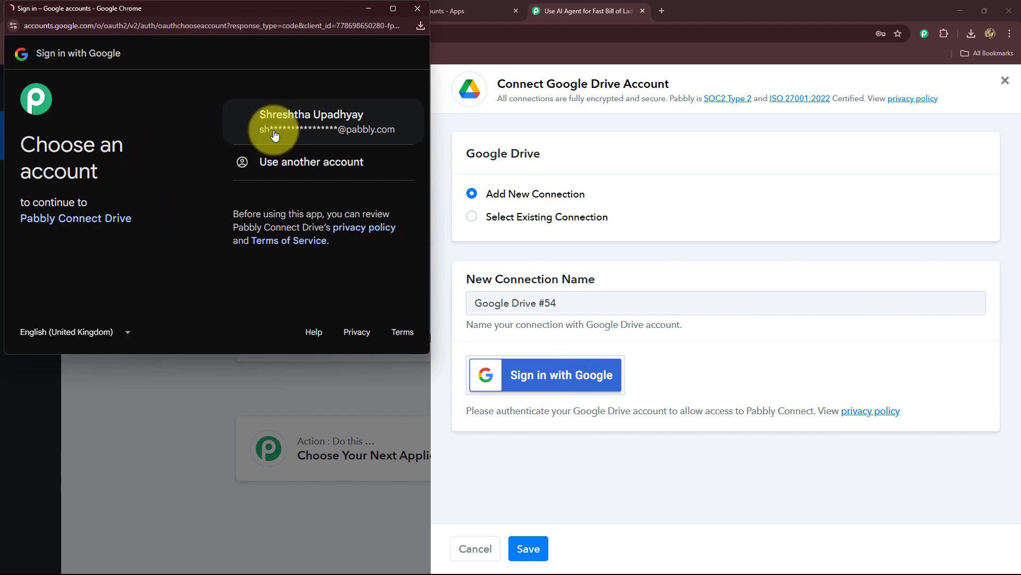
{"action": "left_click", "coordinate": [272, 124]}
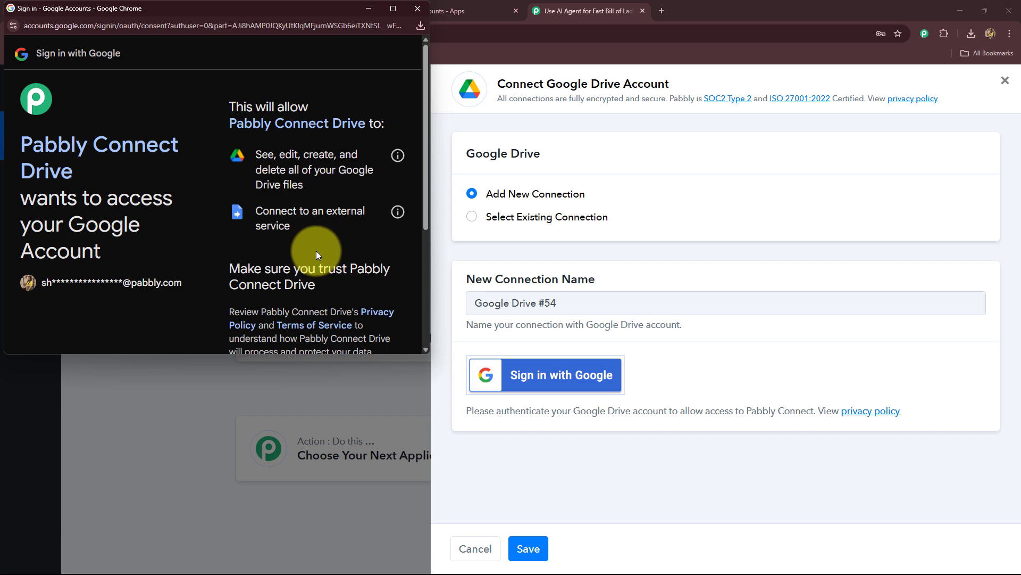
{"action": "scroll", "coordinate": [316, 253], "scroll_direction": "down", "scroll_amount": 4}
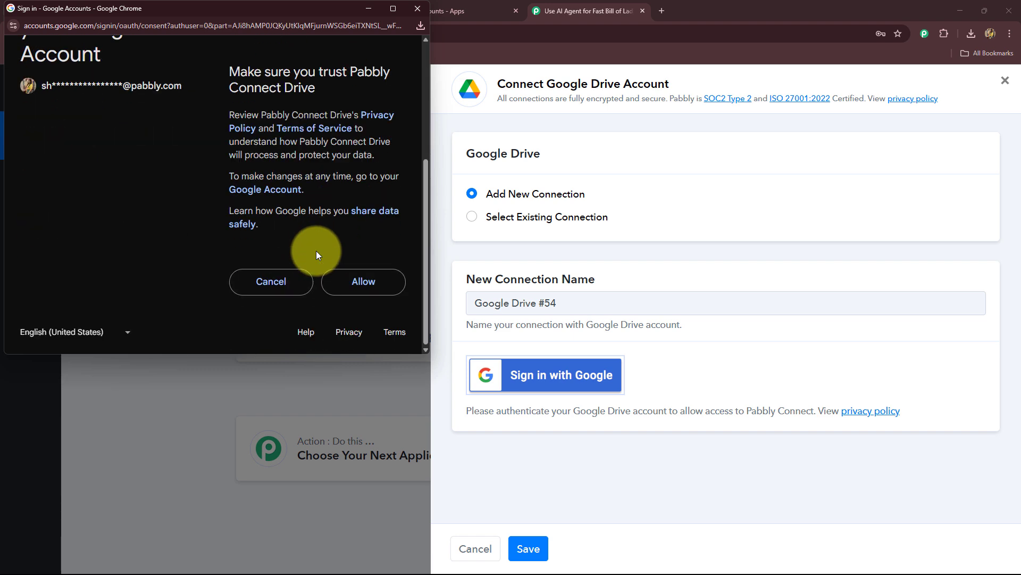
{"action": "left_click", "coordinate": [344, 280]}
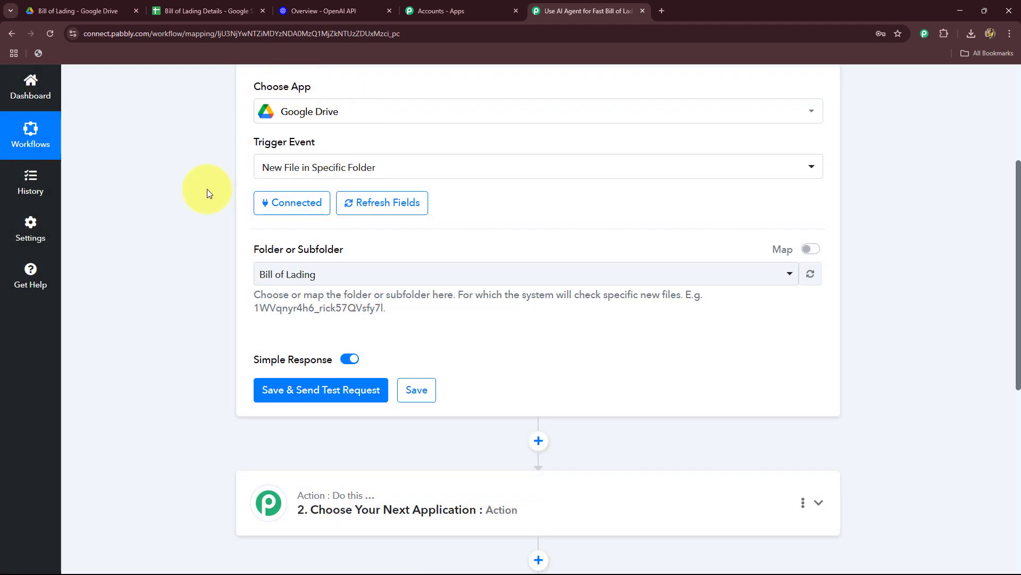
Look through the folders available to the Google Drive trigger and keep Bill of Lading selected.
{"action": "scroll", "coordinate": [208, 193], "scroll_direction": "down", "scroll_amount": 2}
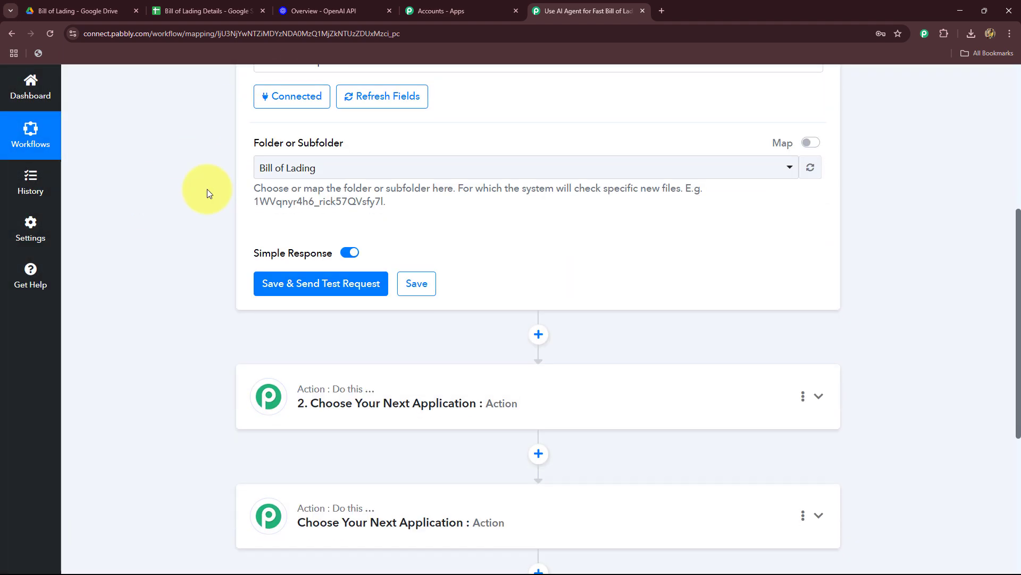
{"action": "left_click", "coordinate": [341, 178]}
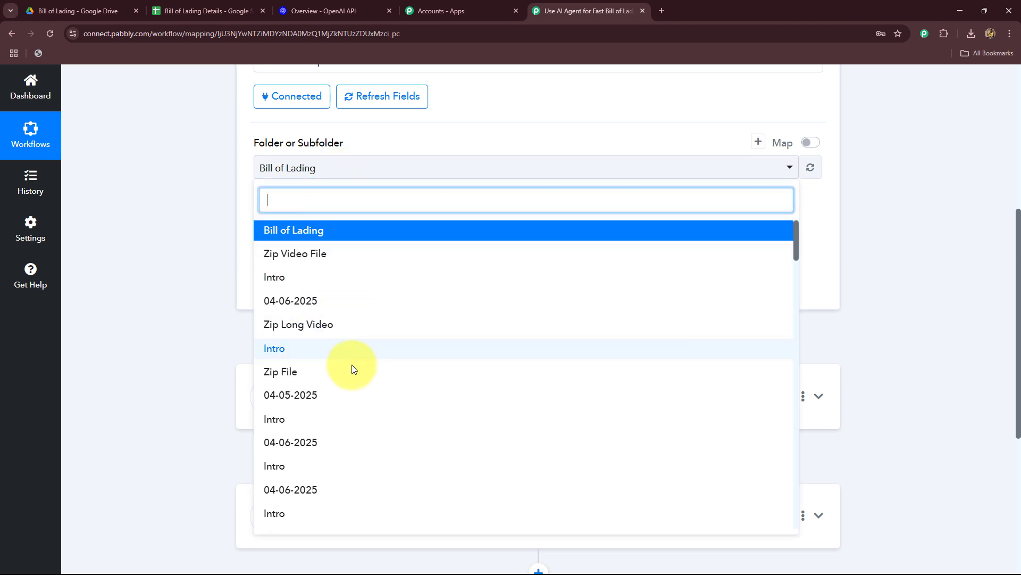
{"action": "left_click", "coordinate": [166, 214]}
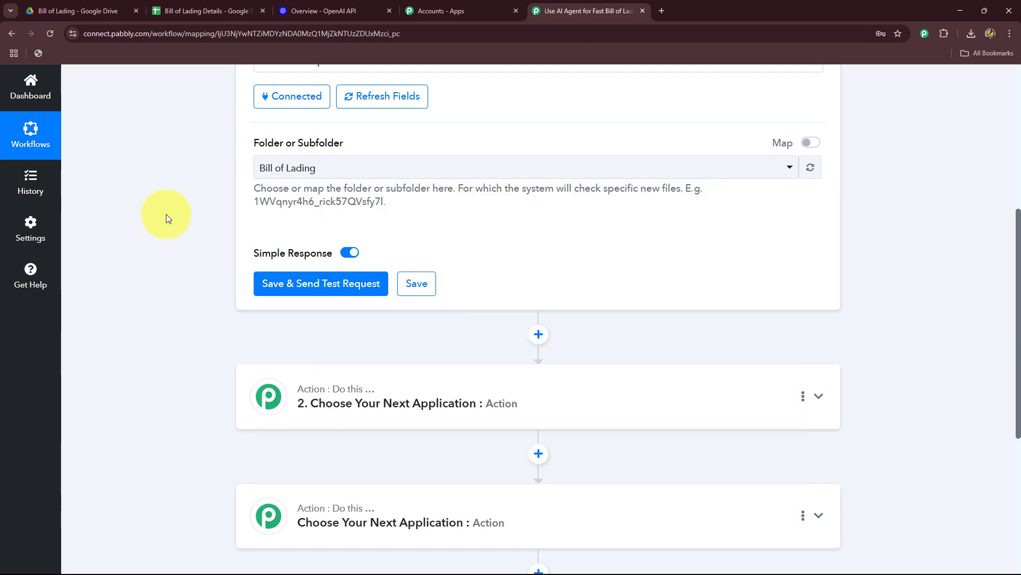
{"action": "scroll", "coordinate": [166, 213], "scroll_direction": "down", "scroll_amount": 4}
{"action": "scroll", "coordinate": [166, 213], "scroll_direction": "up", "scroll_amount": 2}
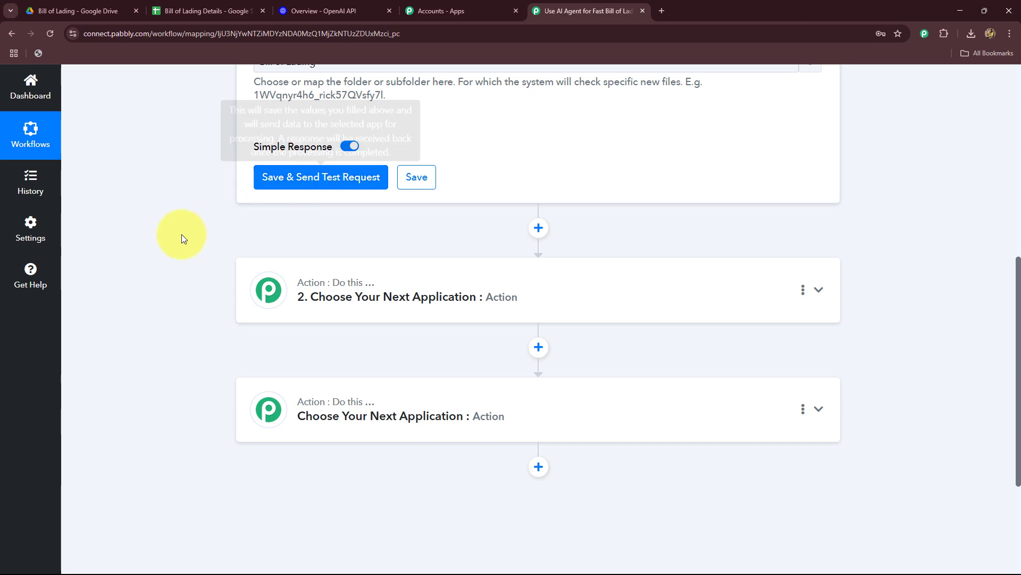
Check how often the Google Drive trigger looks for new data and view the Bill of Lading folder in Google Drive.
{"action": "scroll", "coordinate": [180, 234], "scroll_direction": "up", "scroll_amount": 5}
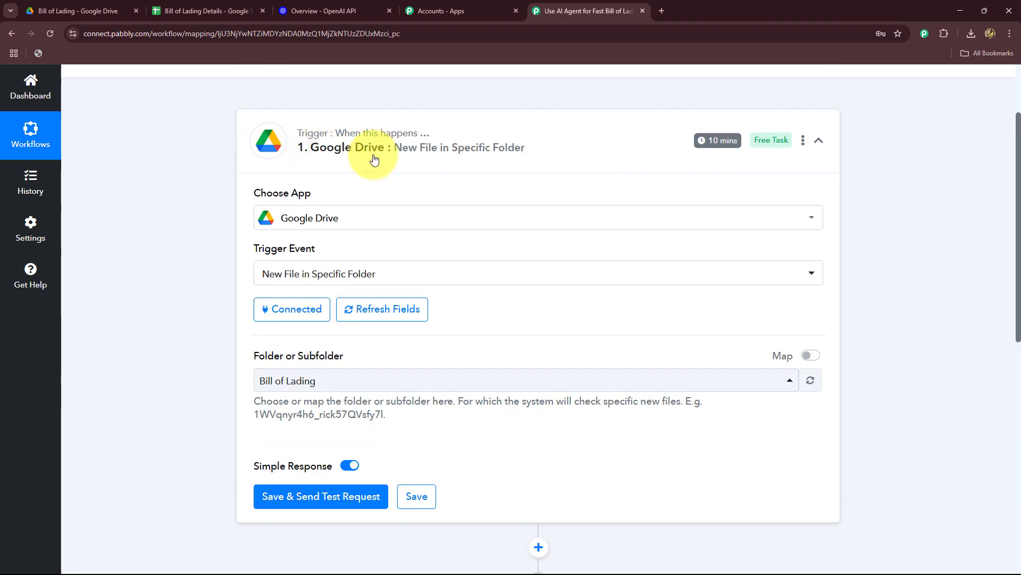
{"action": "mouse_move", "coordinate": [727, 144]}
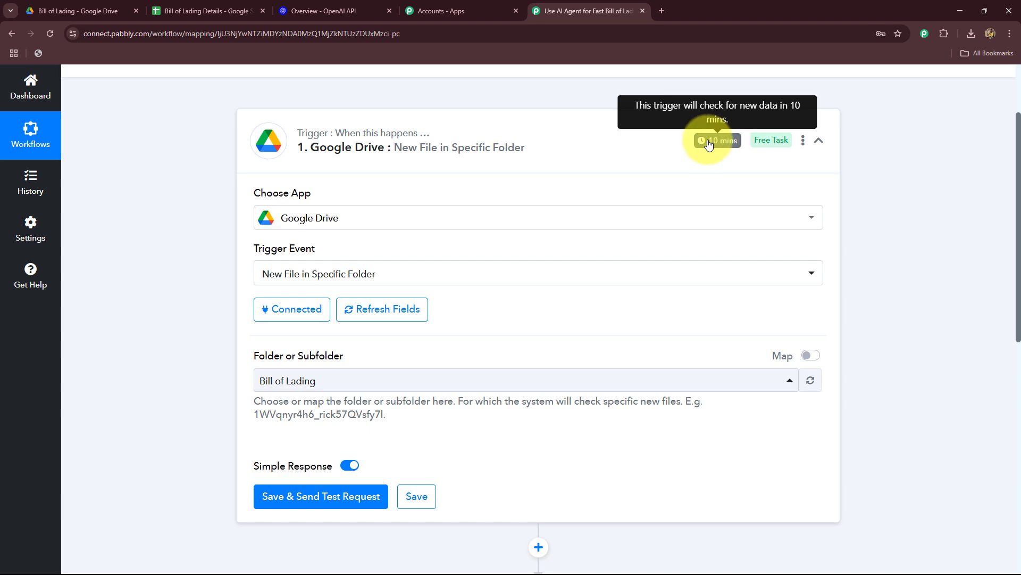
{"action": "left_click", "coordinate": [79, 13]}
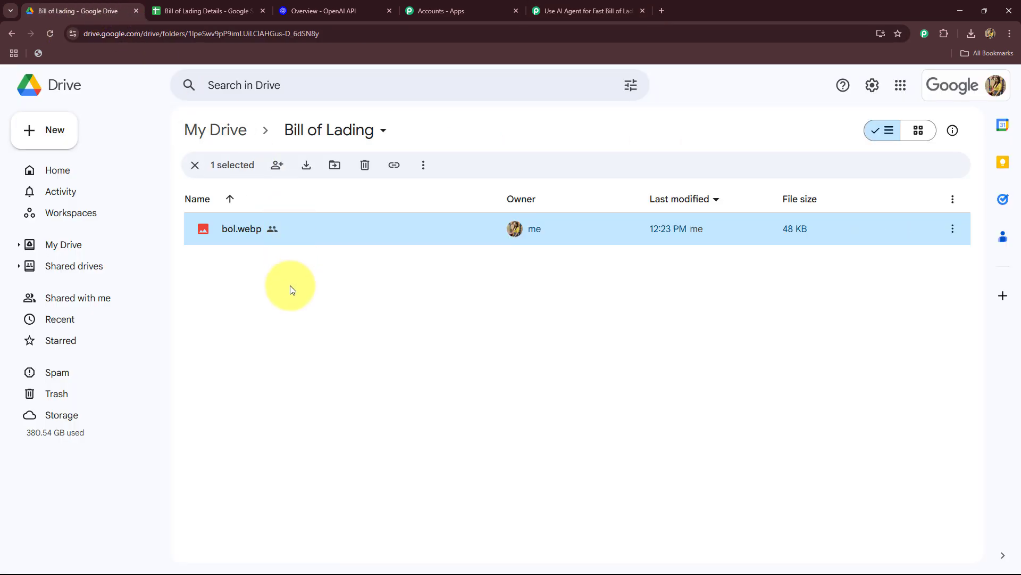
{"action": "left_click", "coordinate": [585, 10]}
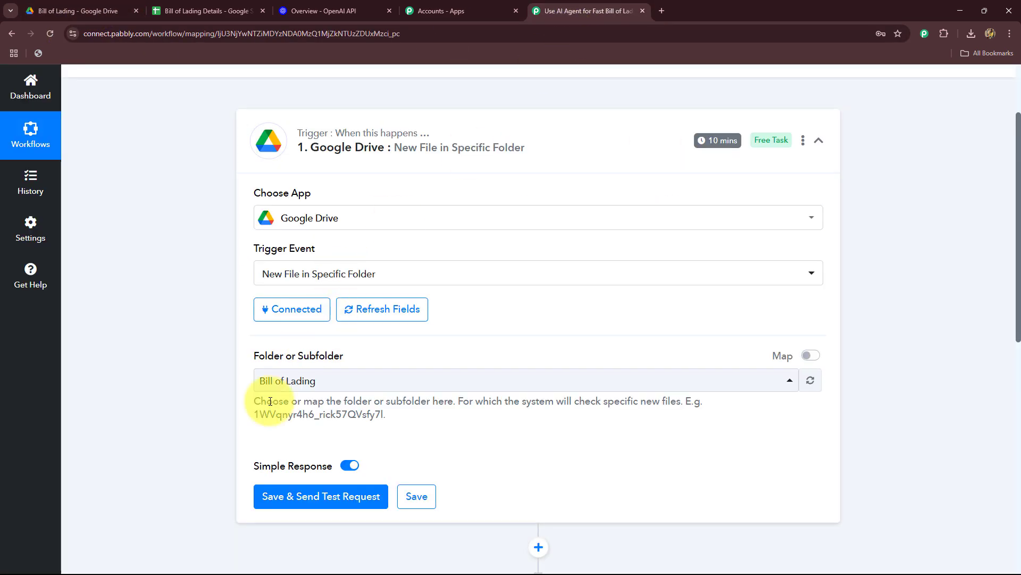
{"action": "scroll", "coordinate": [180, 337], "scroll_direction": "down", "scroll_amount": 2}
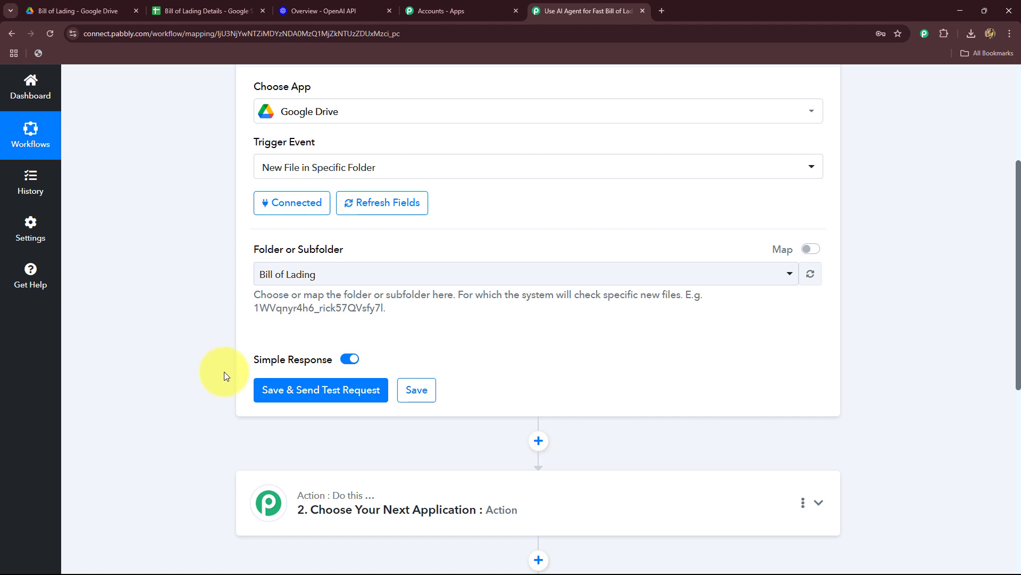
{"action": "scroll", "coordinate": [225, 376], "scroll_direction": "down", "scroll_amount": 2}
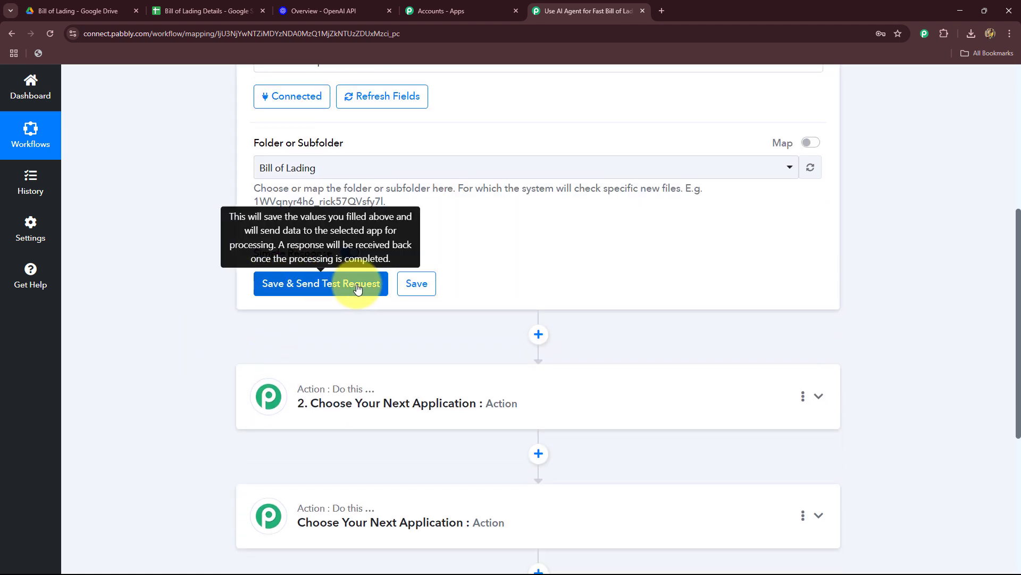
Check that bol.webp is in the Drive folder, save the trigger with a test request in Pabbly Connect and review the response.
{"action": "left_click", "coordinate": [74, 10]}
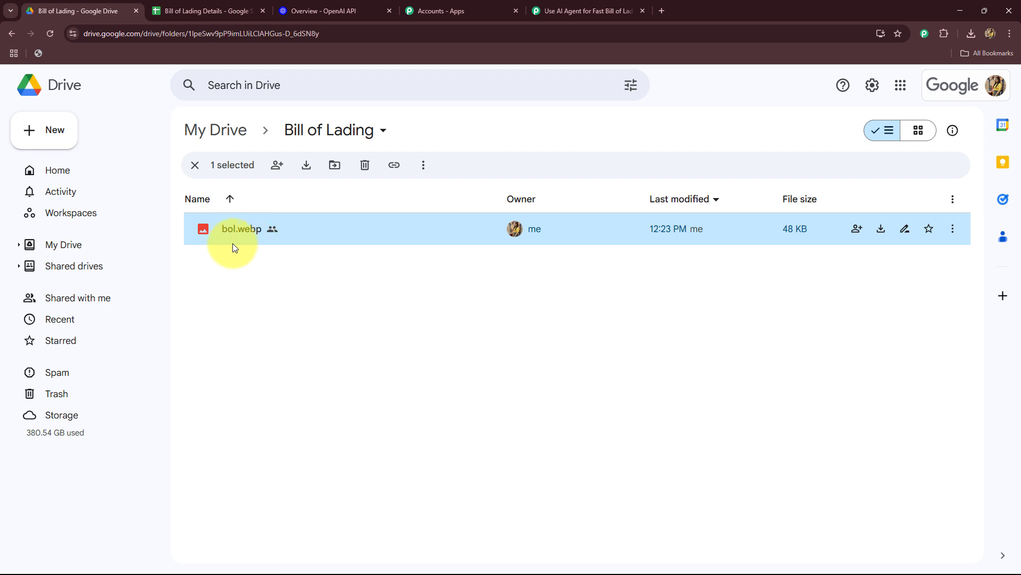
{"action": "left_click", "coordinate": [582, 11]}
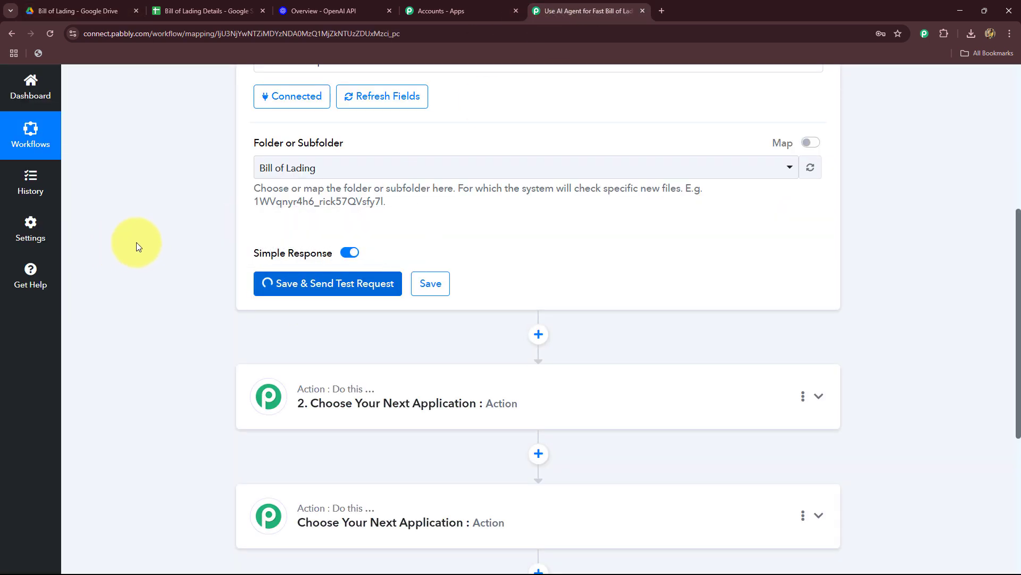
{"action": "scroll", "coordinate": [288, 255], "scroll_direction": "down", "scroll_amount": 4}
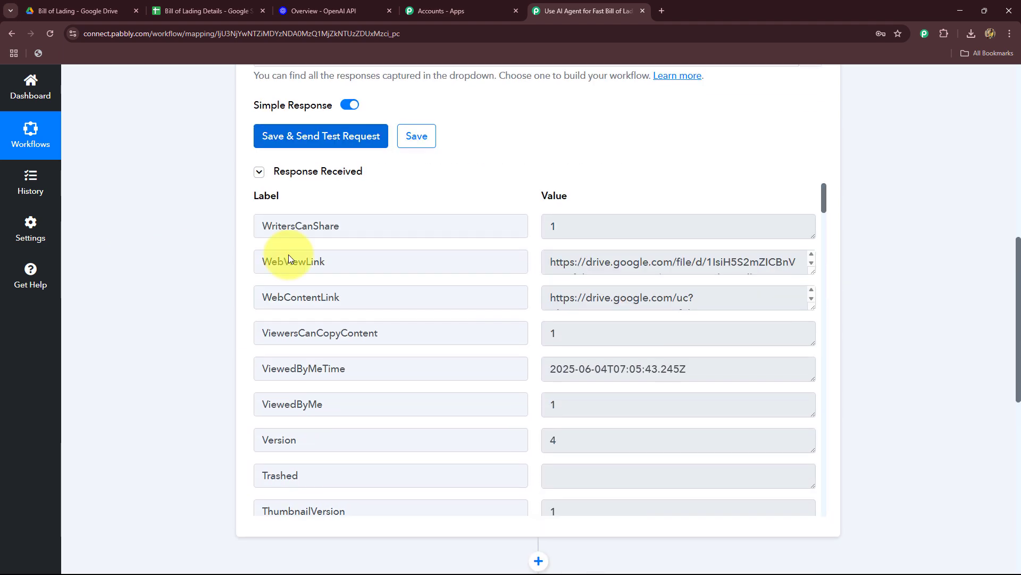
{"action": "scroll", "coordinate": [736, 399], "scroll_direction": "down", "scroll_amount": 15}
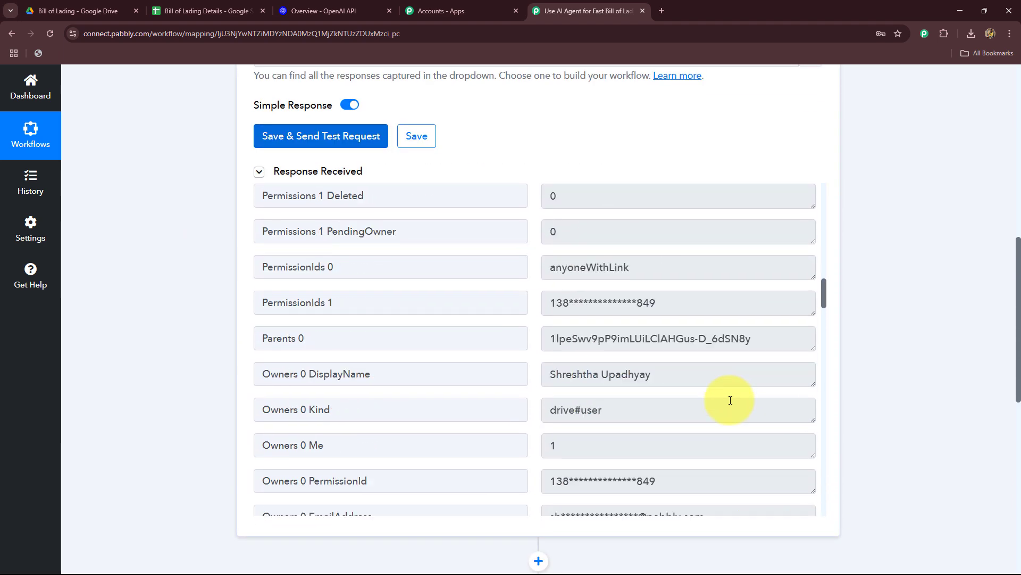
{"action": "scroll", "coordinate": [721, 399], "scroll_direction": "up", "scroll_amount": 10}
{"action": "scroll", "coordinate": [729, 383], "scroll_direction": "down", "scroll_amount": 18}
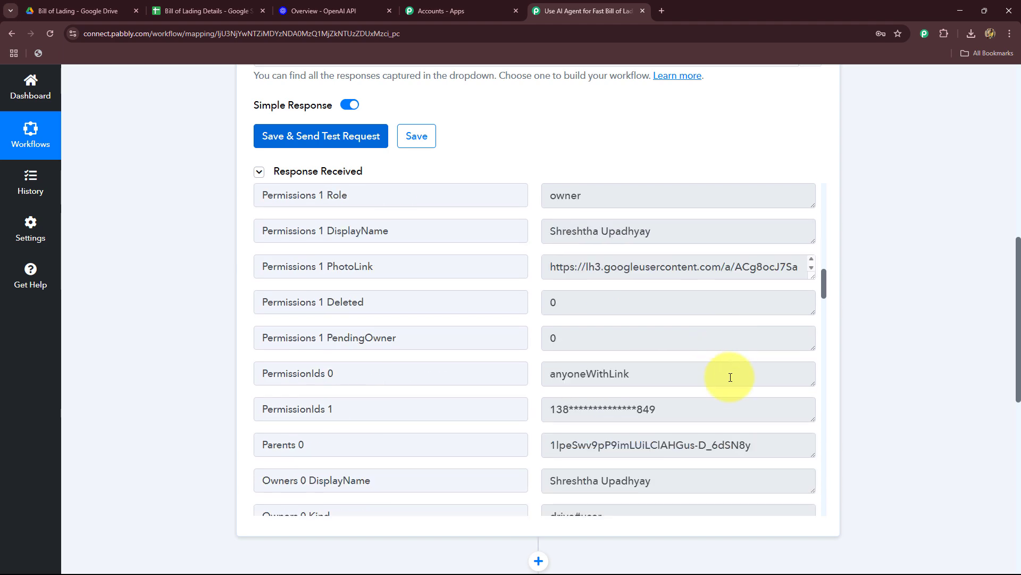
Review the file name in the trigger response and compare it with the file in the Google Drive Bill of Lading folder.
{"action": "scroll", "coordinate": [731, 377], "scroll_direction": "down", "scroll_amount": 4}
{"action": "scroll", "coordinate": [729, 372], "scroll_direction": "up", "scroll_amount": 4}
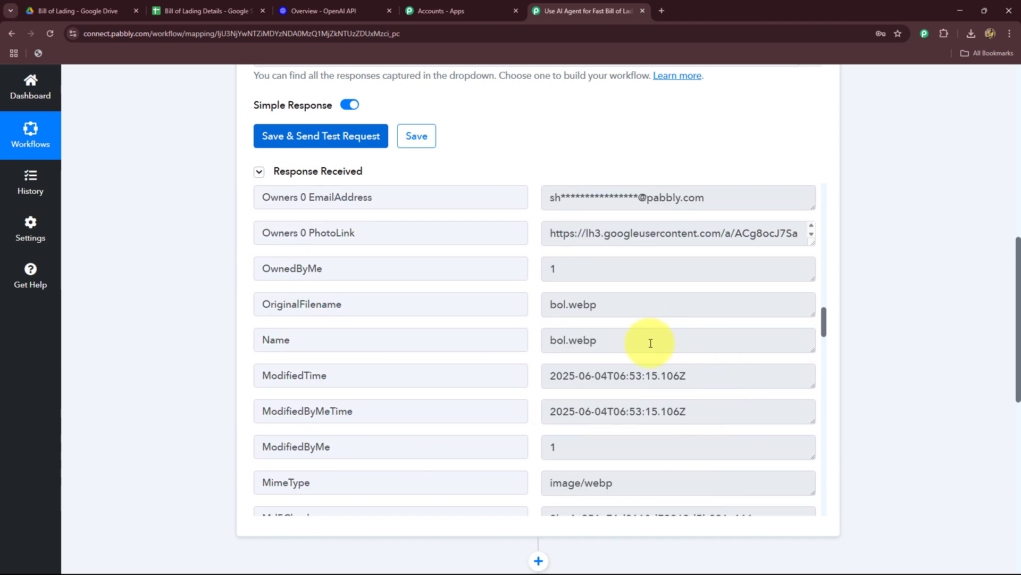
{"action": "left_click_drag", "start_coordinate": [649, 343], "coordinate": [540, 324]}
{"action": "left_click", "coordinate": [57, 10]}
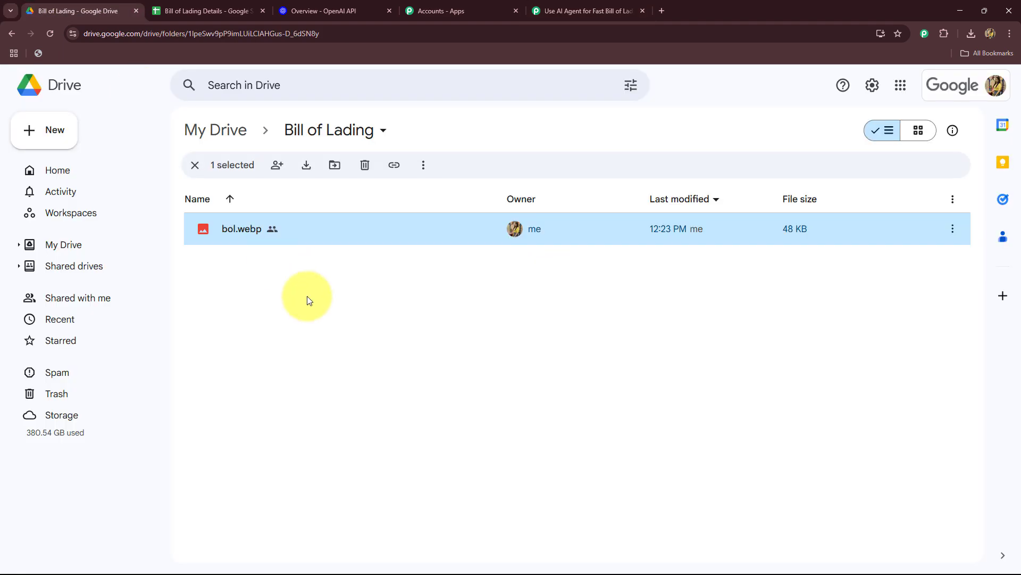
{"action": "left_click", "coordinate": [607, 9]}
{"action": "scroll", "coordinate": [154, 289], "scroll_direction": "down", "scroll_amount": 10}
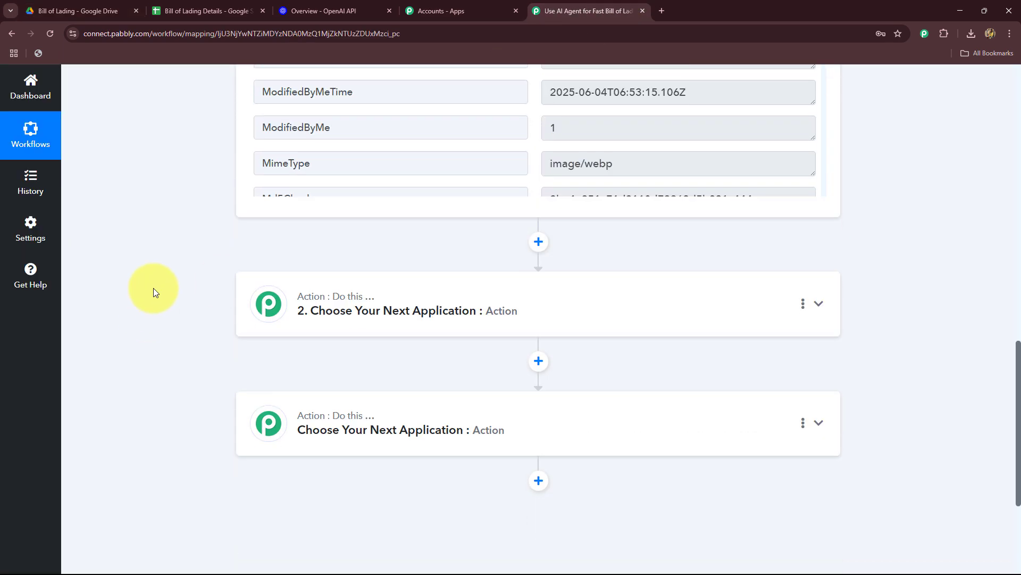
{"action": "scroll", "coordinate": [155, 288], "scroll_direction": "up", "scroll_amount": 4}
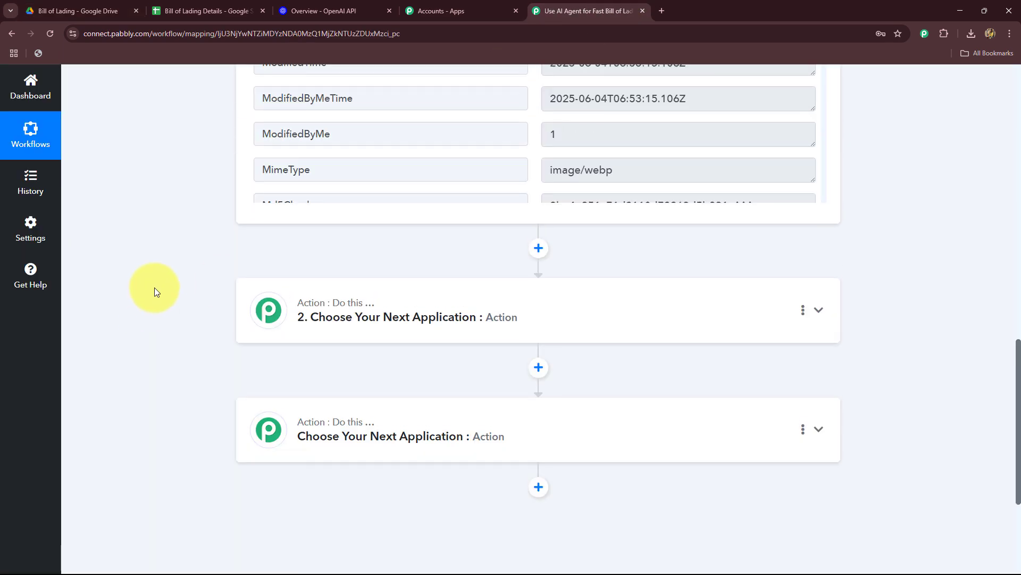
Open bol.webp in Google Drive and compare its details with the column headings of the Bill of Lading Details spreadsheet.
{"action": "left_click", "coordinate": [113, 5]}
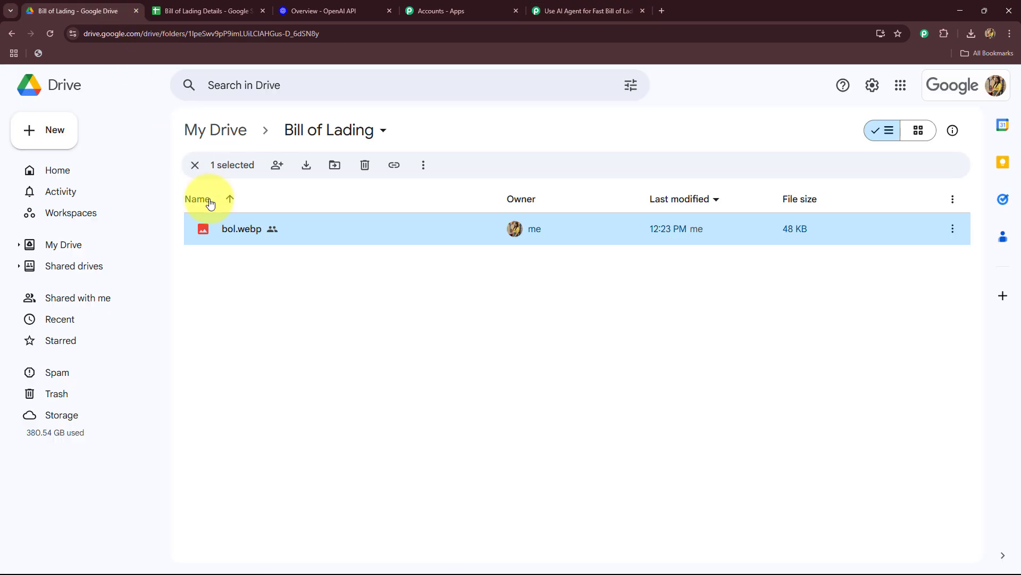
{"action": "double_click", "coordinate": [237, 228]}
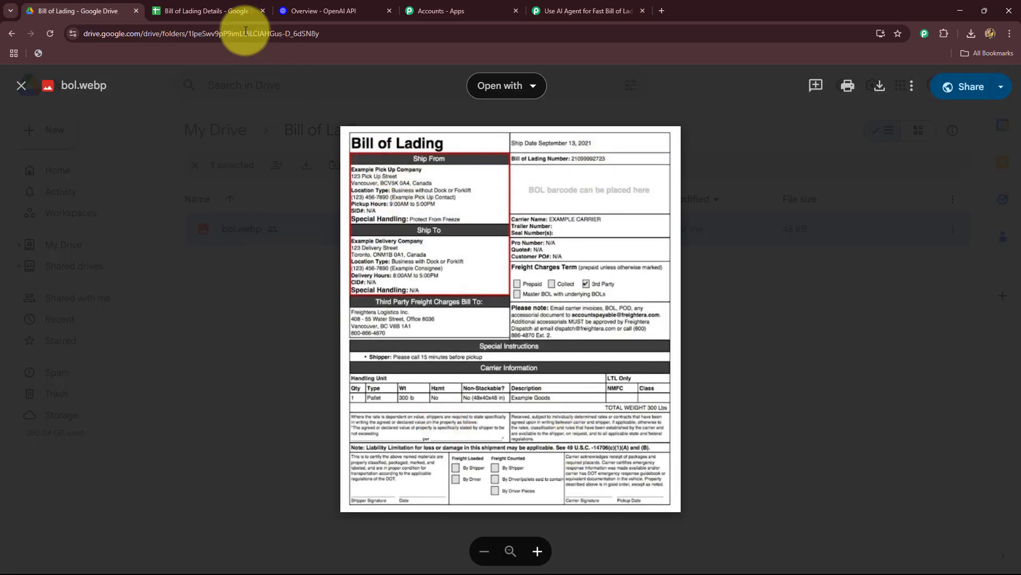
{"action": "left_click", "coordinate": [218, 11]}
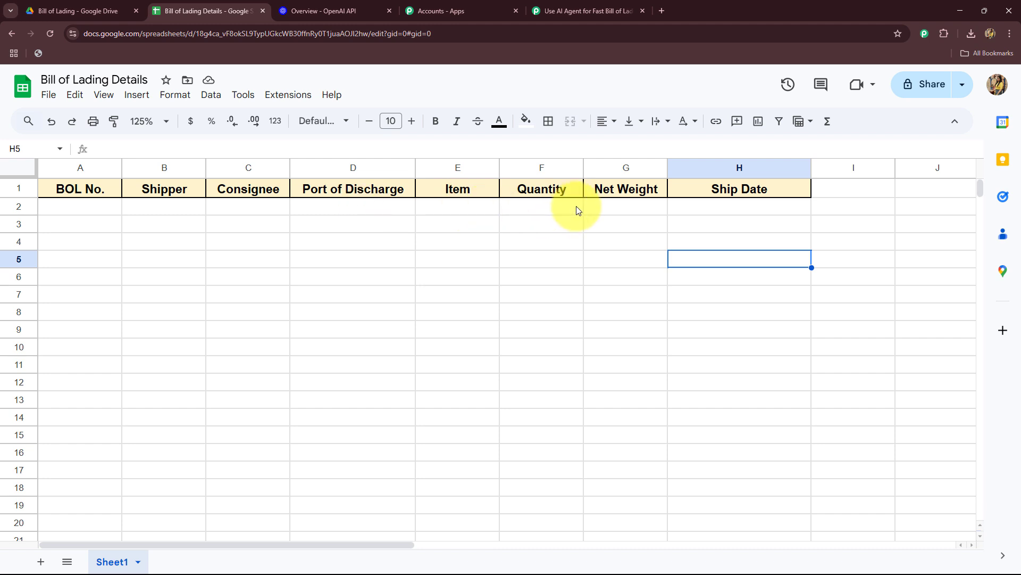
{"action": "left_click", "coordinate": [27, 11]}
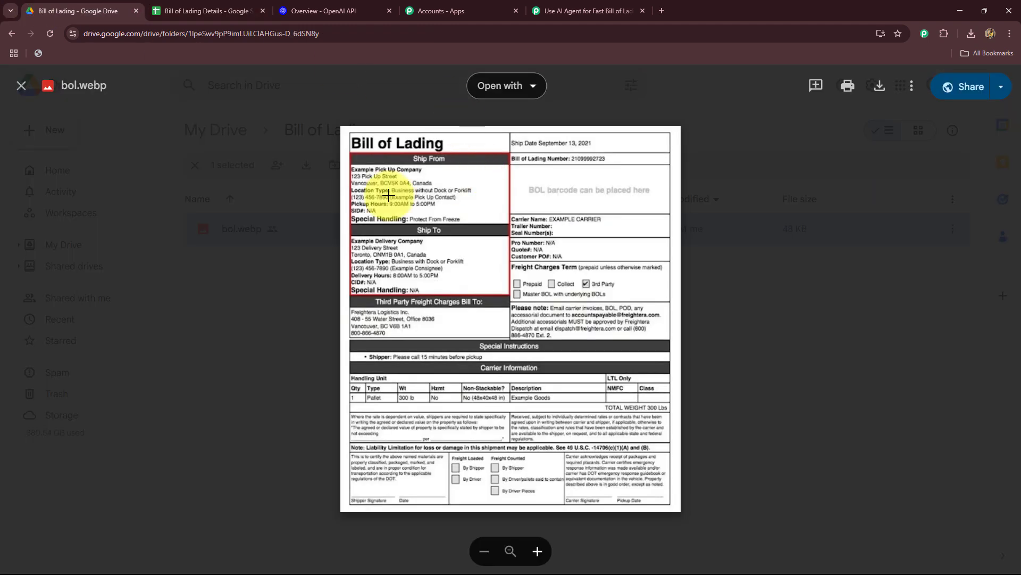
{"action": "left_click", "coordinate": [593, 11]}
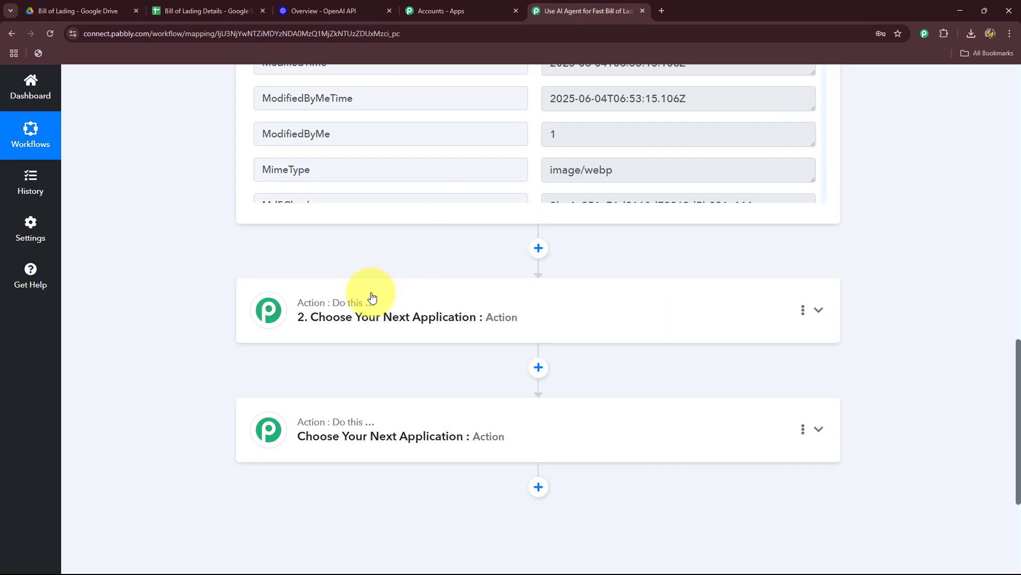
Return to the Pabbly Connect workflow and choose OpenAI (ChatGPT, DALL-E, Whisper) as the app for action step 2.
{"action": "left_click", "coordinate": [301, 11]}
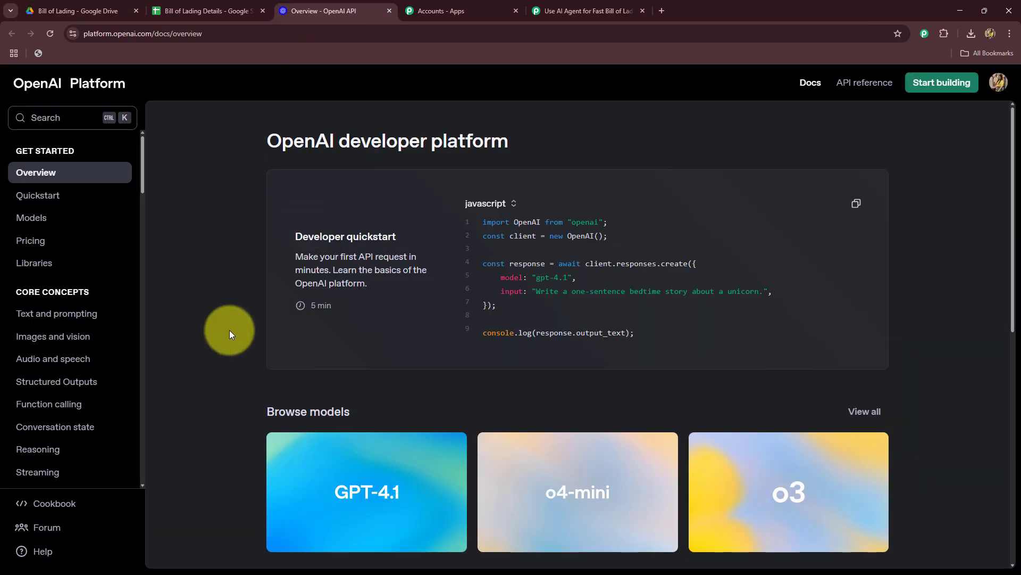
{"action": "left_click", "coordinate": [585, 10]}
{"action": "left_click", "coordinate": [349, 310]}
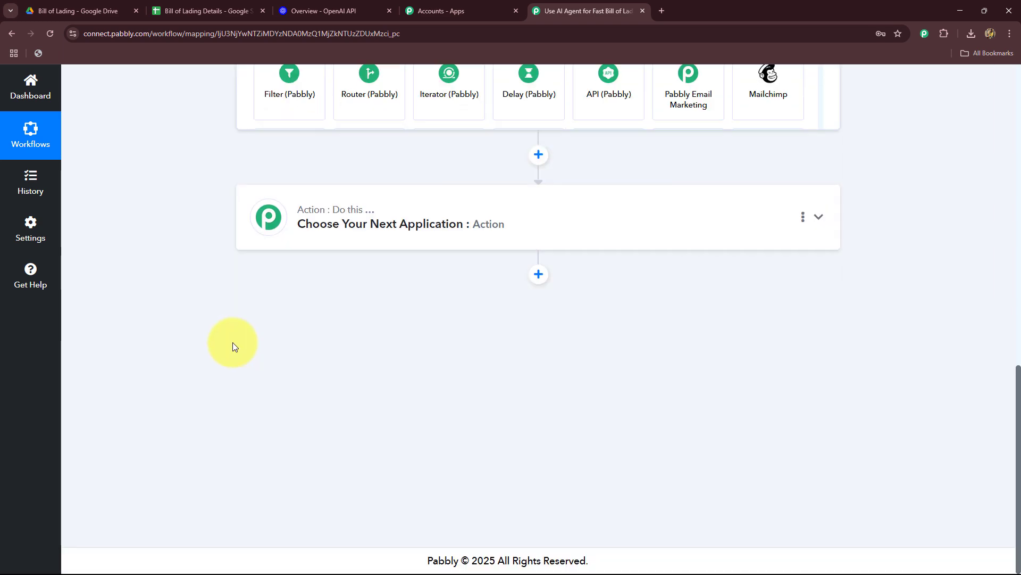
{"action": "scroll", "coordinate": [232, 347], "scroll_direction": "up", "scroll_amount": 7}
{"action": "left_click", "coordinate": [291, 297]}
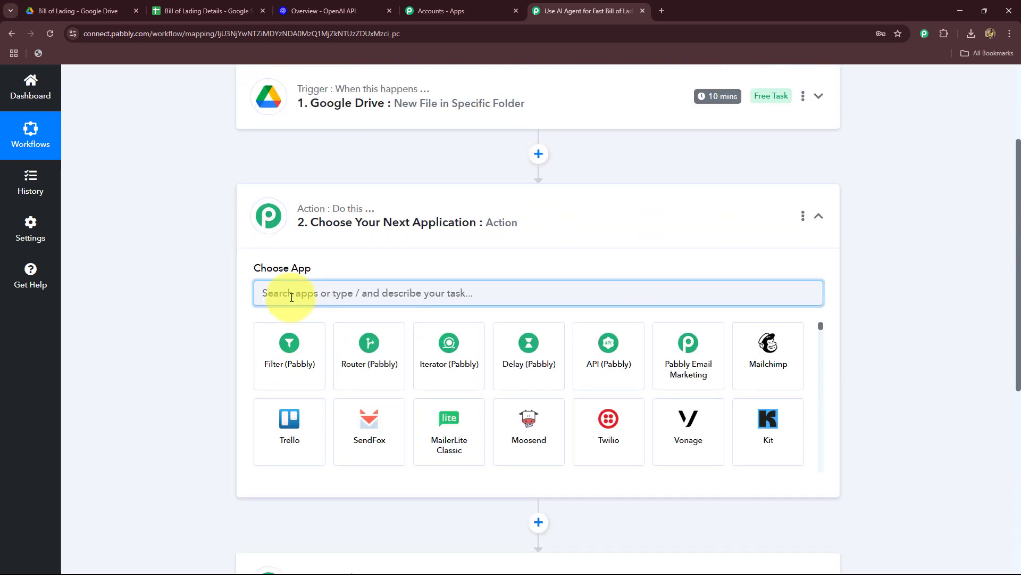
{"action": "type", "text": "Open"}
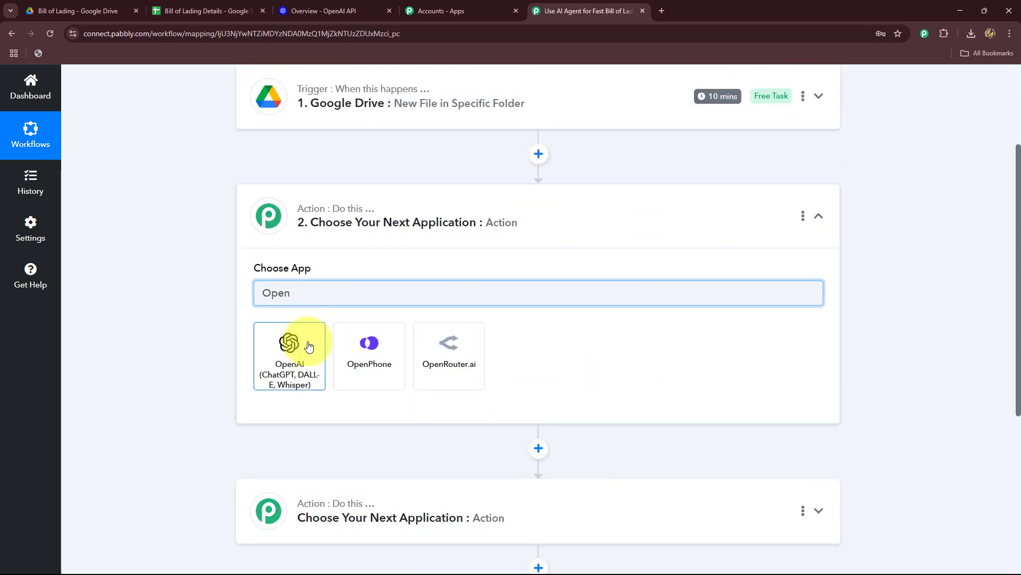
{"action": "left_click", "coordinate": [307, 349]}
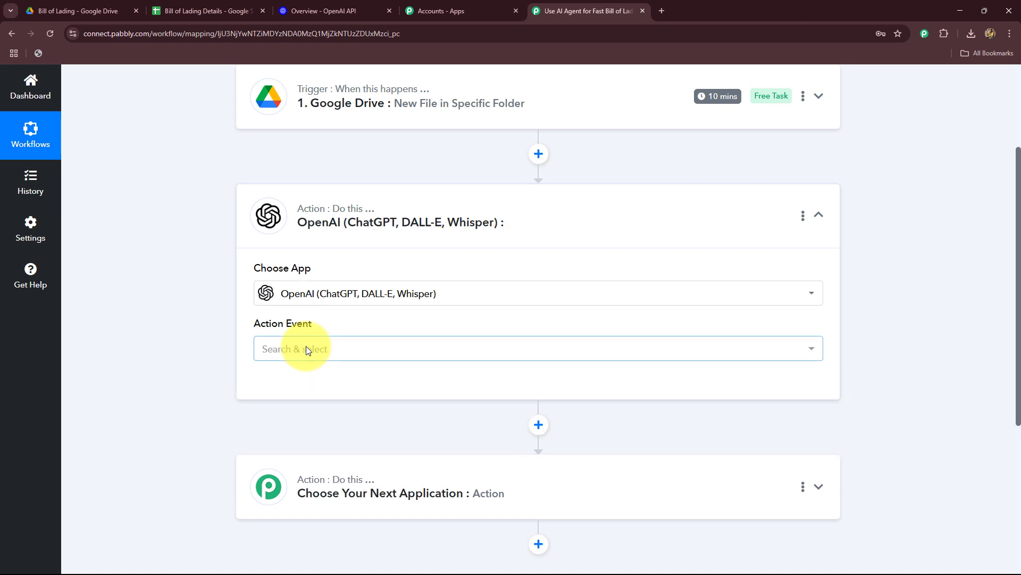
Set the OpenAI action event to Extract Content from PDF/Image.
{"action": "scroll", "coordinate": [201, 312], "scroll_direction": "down", "scroll_amount": 2}
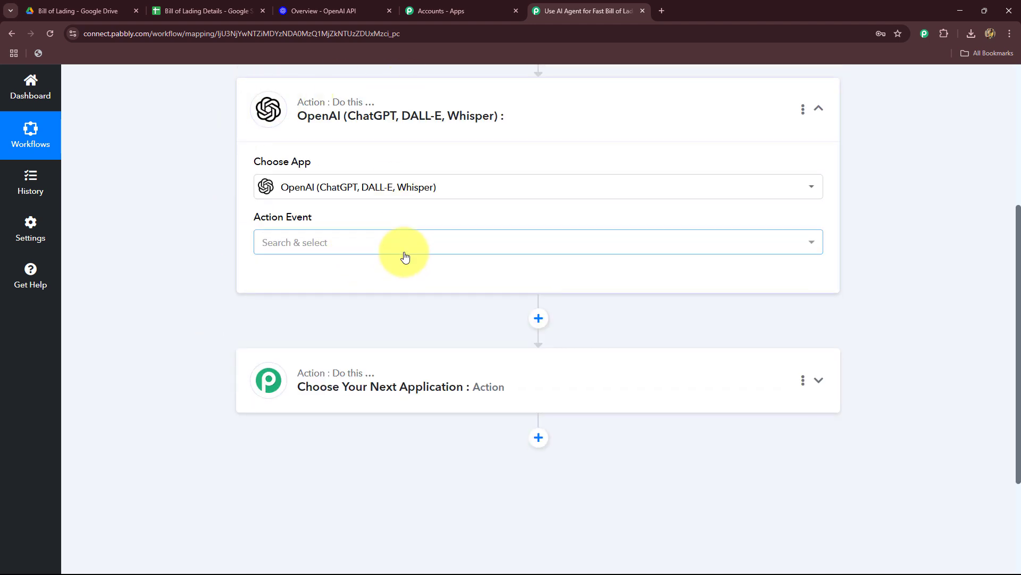
{"action": "left_click", "coordinate": [316, 244]}
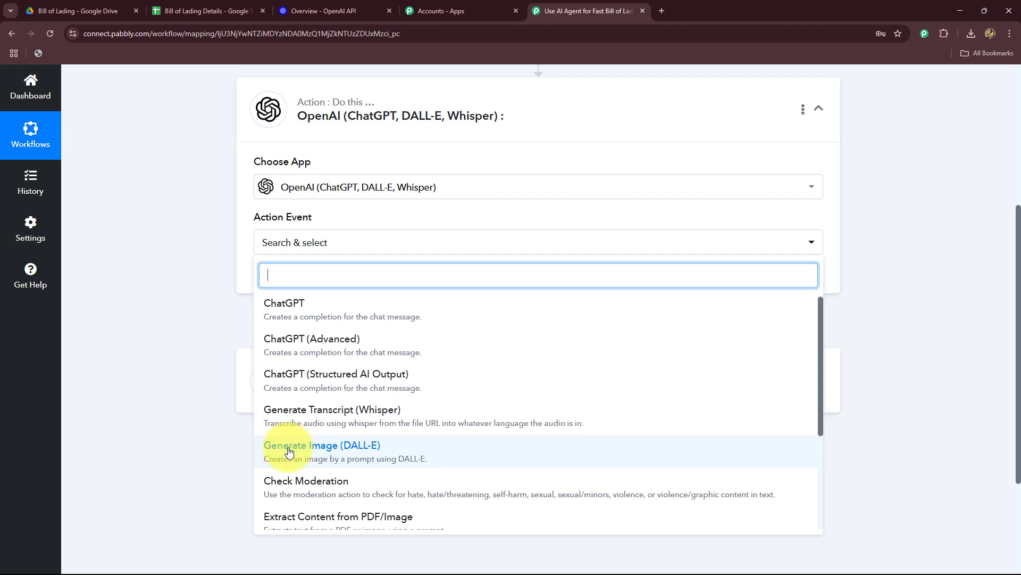
{"action": "scroll", "coordinate": [285, 427], "scroll_direction": "down", "scroll_amount": 2}
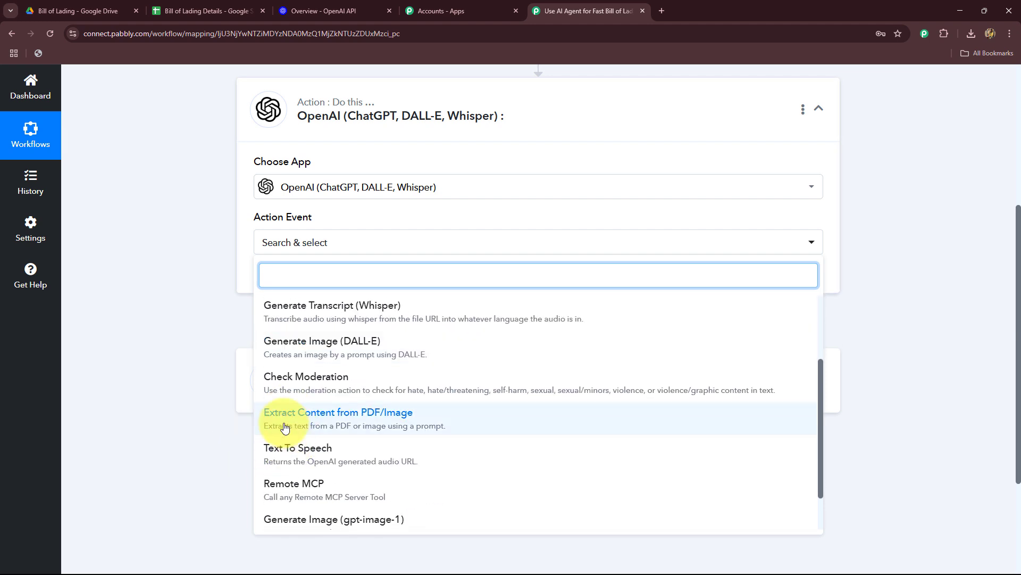
{"action": "left_click", "coordinate": [417, 427]}
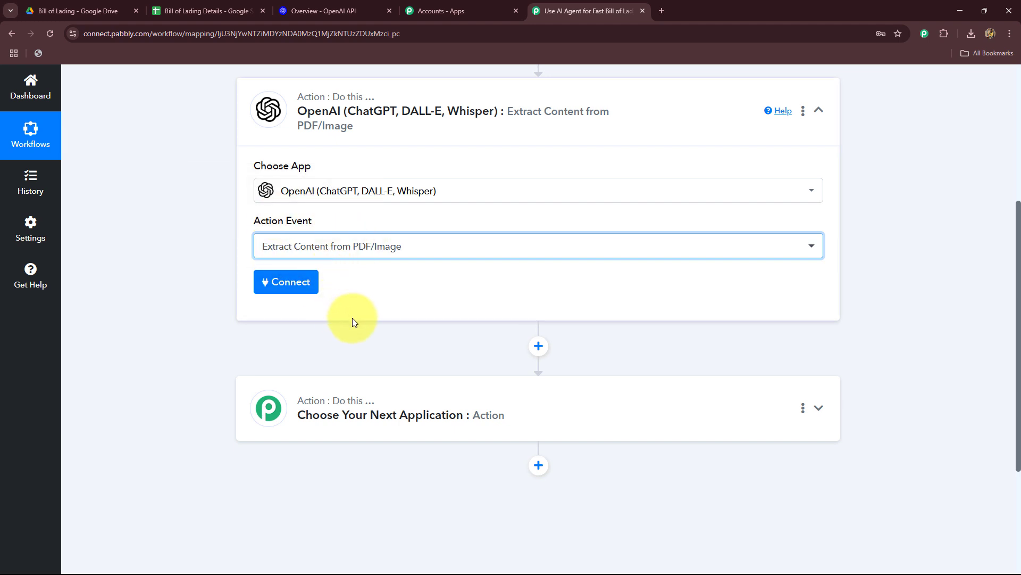
Start a new OpenAI connection for the action and open the OpenAI API keys page.
{"action": "left_click", "coordinate": [373, 10]}
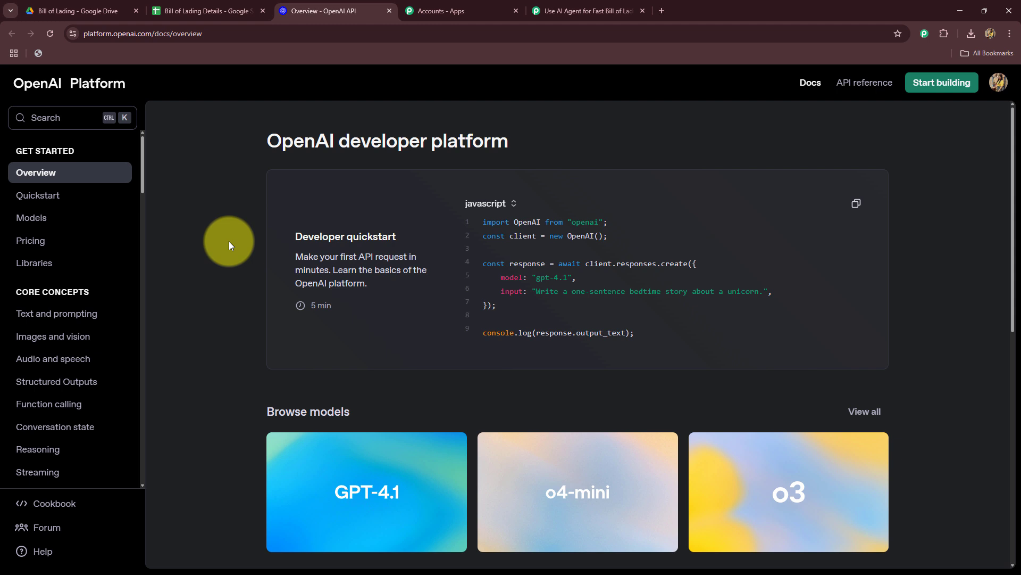
{"action": "left_click", "coordinate": [564, 9]}
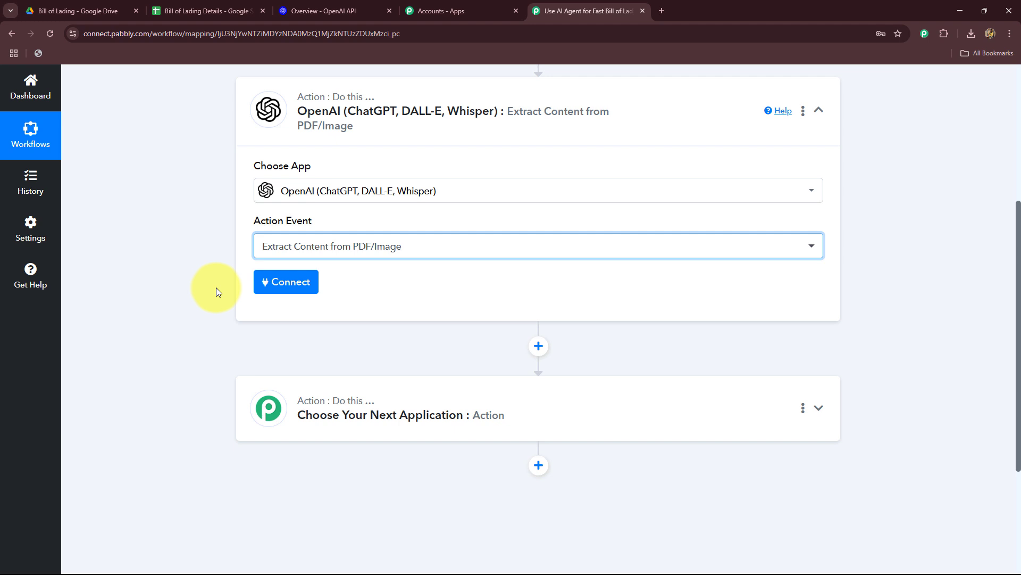
{"action": "left_click", "coordinate": [263, 282]}
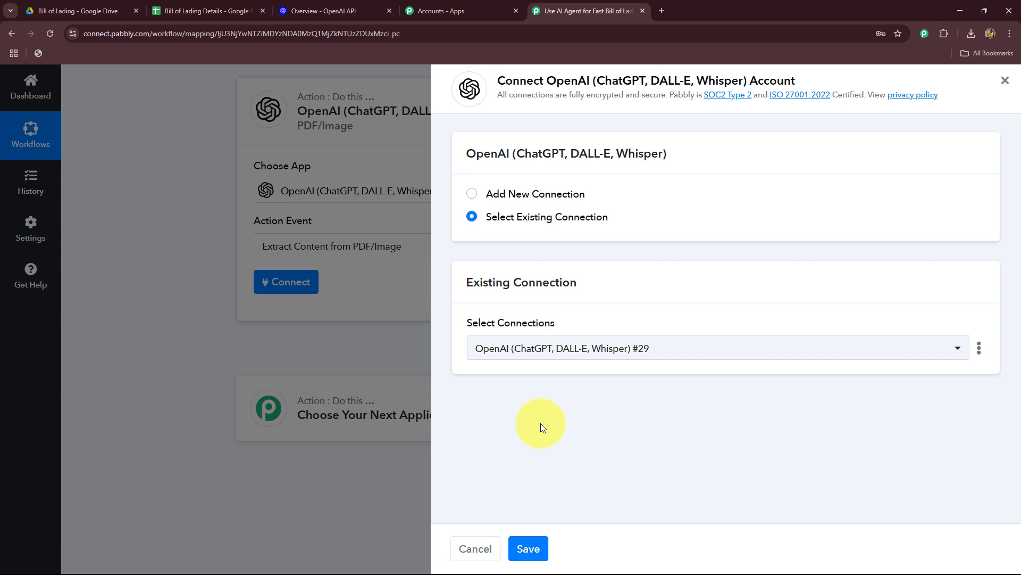
{"action": "left_click", "coordinate": [472, 195]}
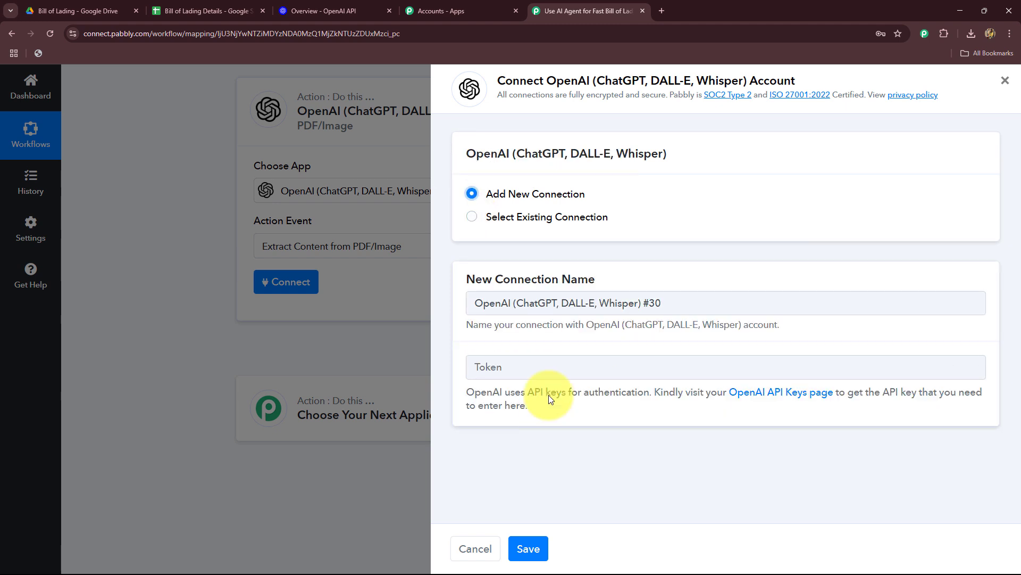
{"action": "left_click", "coordinate": [780, 393]}
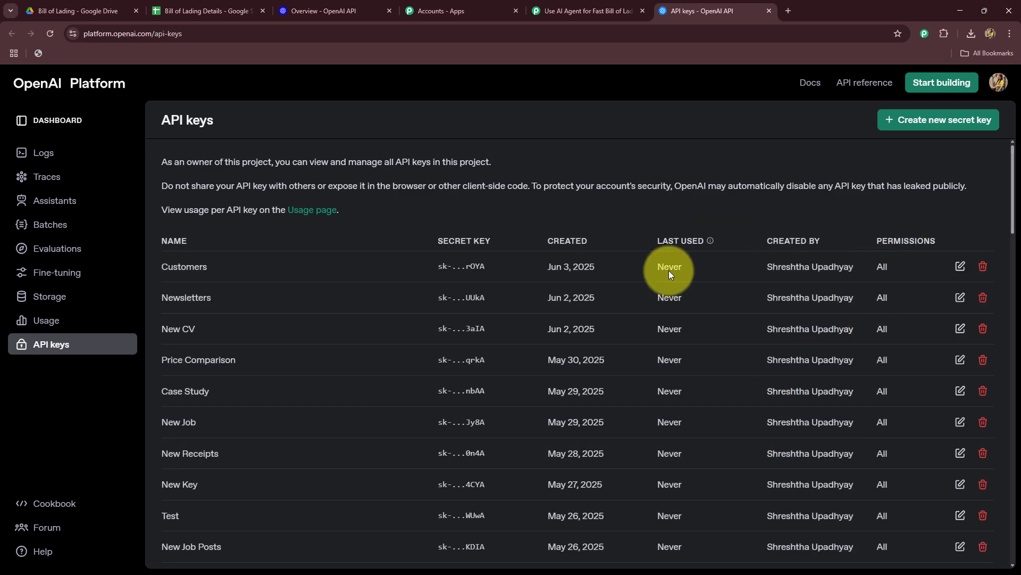
Create a new OpenAI secret key named BOL in the default project and copy it.
{"action": "scroll", "coordinate": [570, 369], "scroll_direction": "down", "scroll_amount": 15}
{"action": "scroll", "coordinate": [569, 370], "scroll_direction": "up", "scroll_amount": 13}
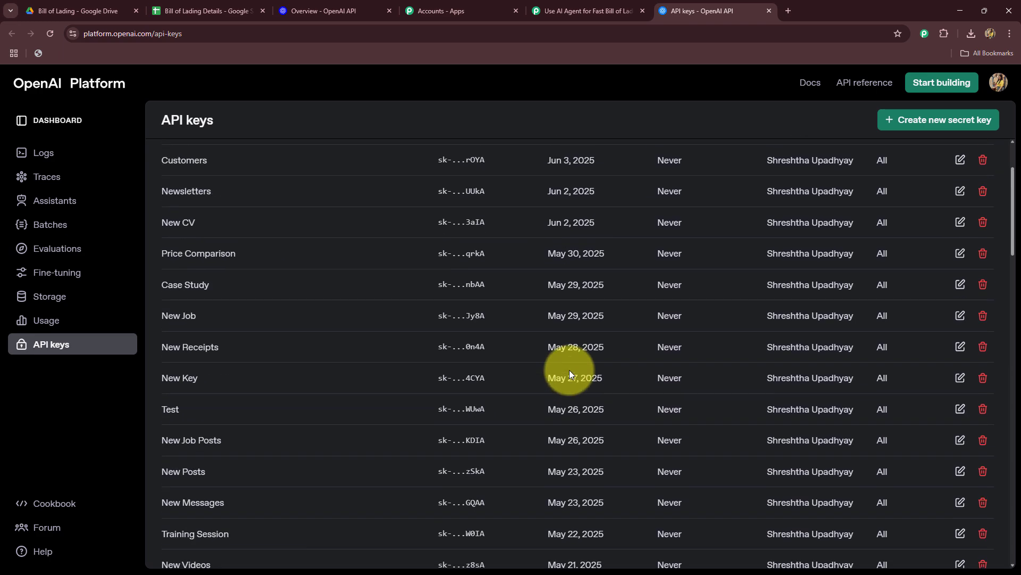
{"action": "scroll", "coordinate": [569, 370], "scroll_direction": "up", "scroll_amount": 2}
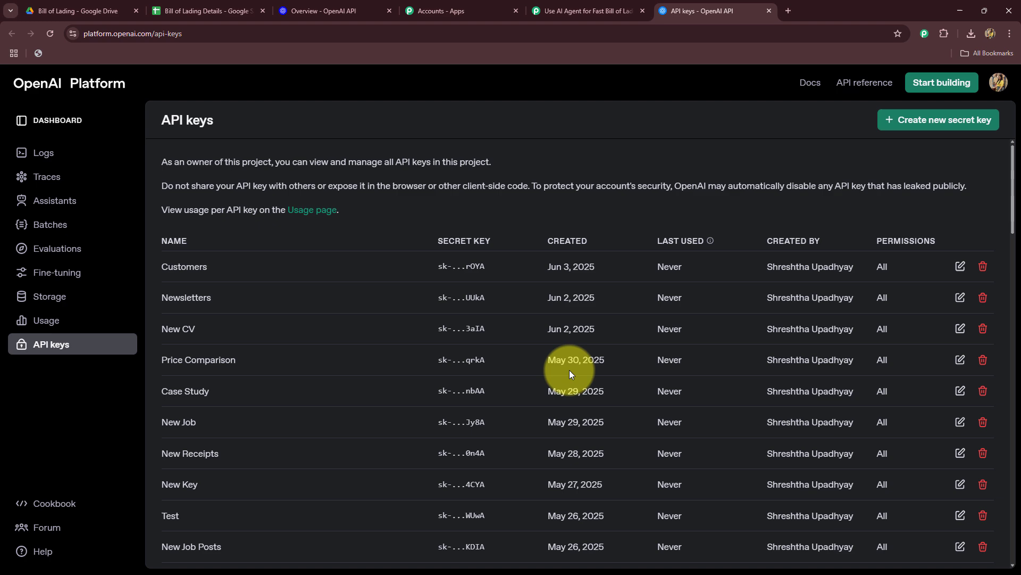
{"action": "left_click", "coordinate": [912, 122]}
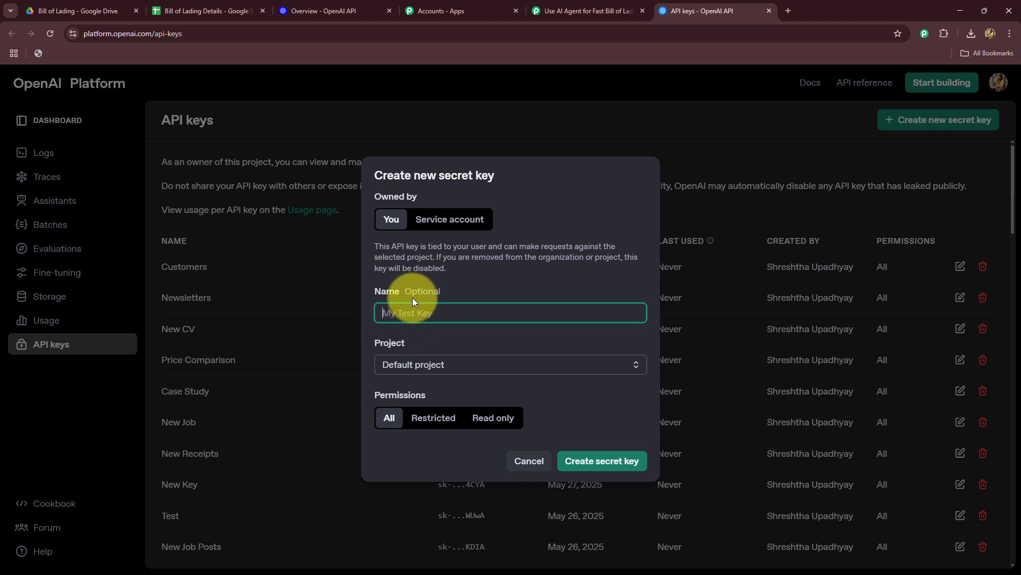
{"action": "type", "text": "B"}
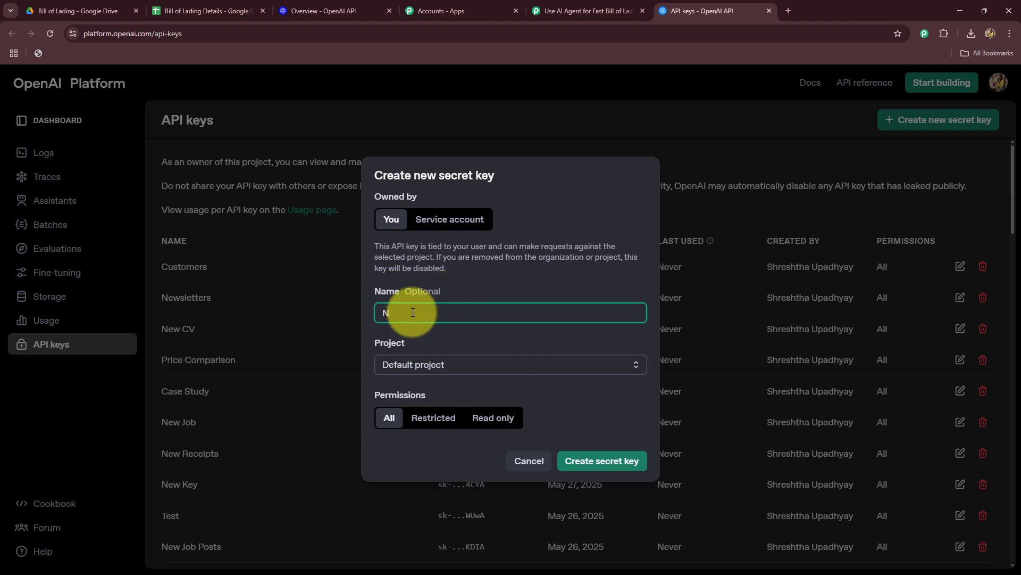
{"action": "key", "text": "BackSpace"}
{"action": "type", "text": "BOL"}
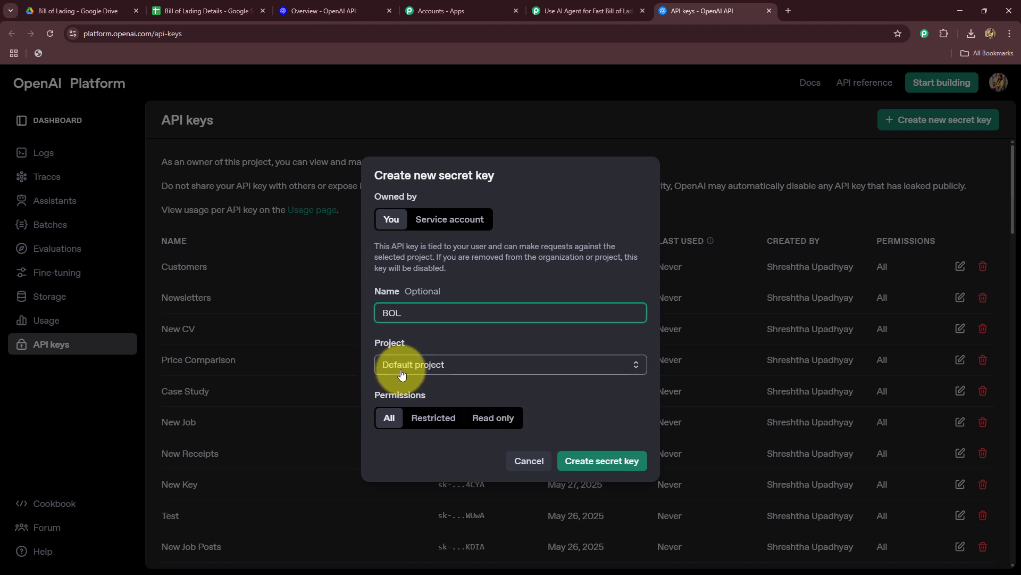
{"action": "left_click", "coordinate": [591, 458]}
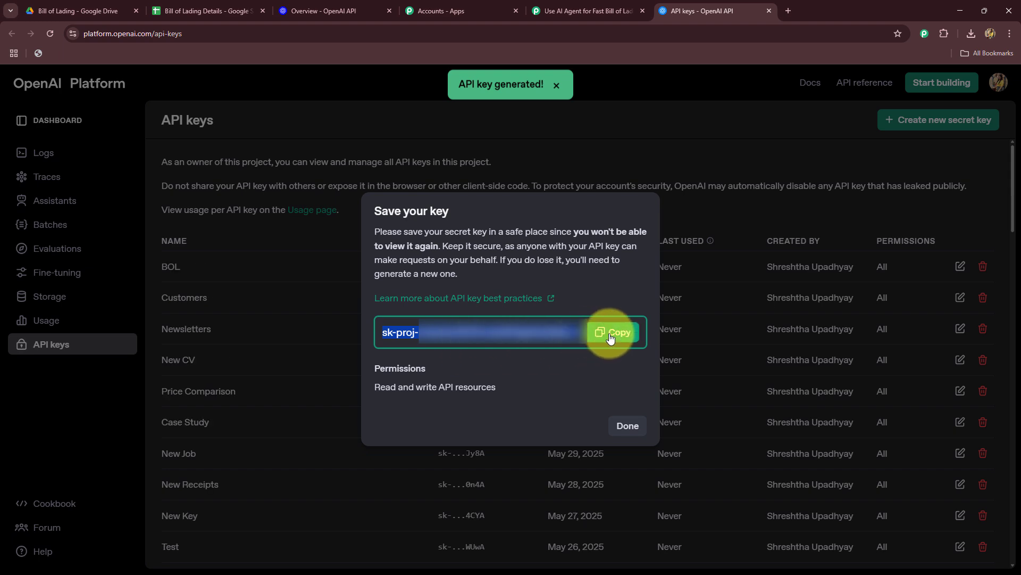
{"action": "left_click", "coordinate": [612, 333]}
{"action": "left_click", "coordinate": [629, 426]}
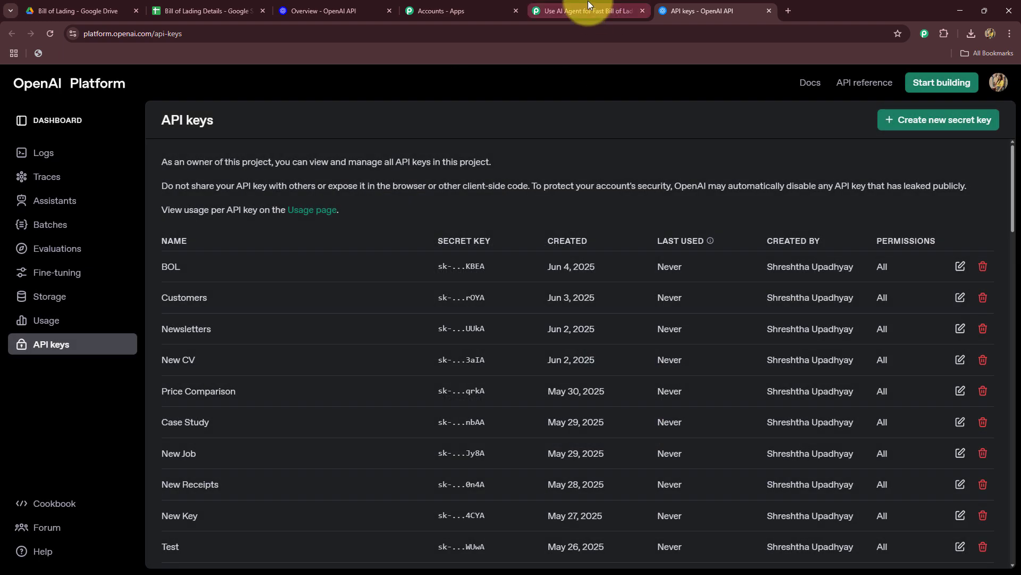
Switch back to Pabbly Connect and paste the API key into the Token field of the new OpenAI connection.
{"action": "left_click", "coordinate": [588, 6]}
{"action": "right_click", "coordinate": [520, 363]}
{"action": "key", "text": "ctrl+v"}
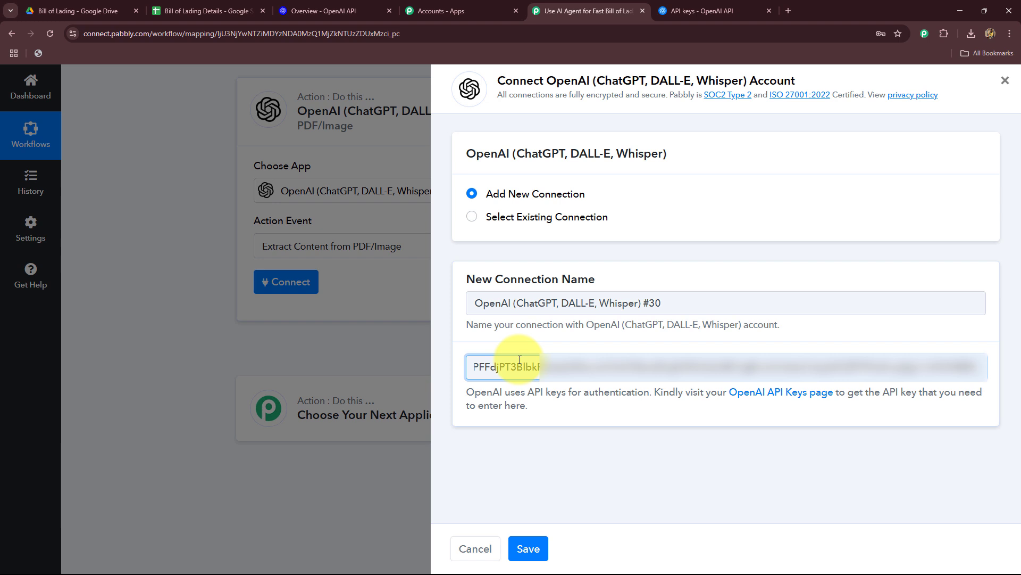
Save the action with the existing connection OpenAI (ChatGPT, DALL-E, Whisper) #29 and look through the action's setup fields.
{"action": "left_click", "coordinate": [471, 216]}
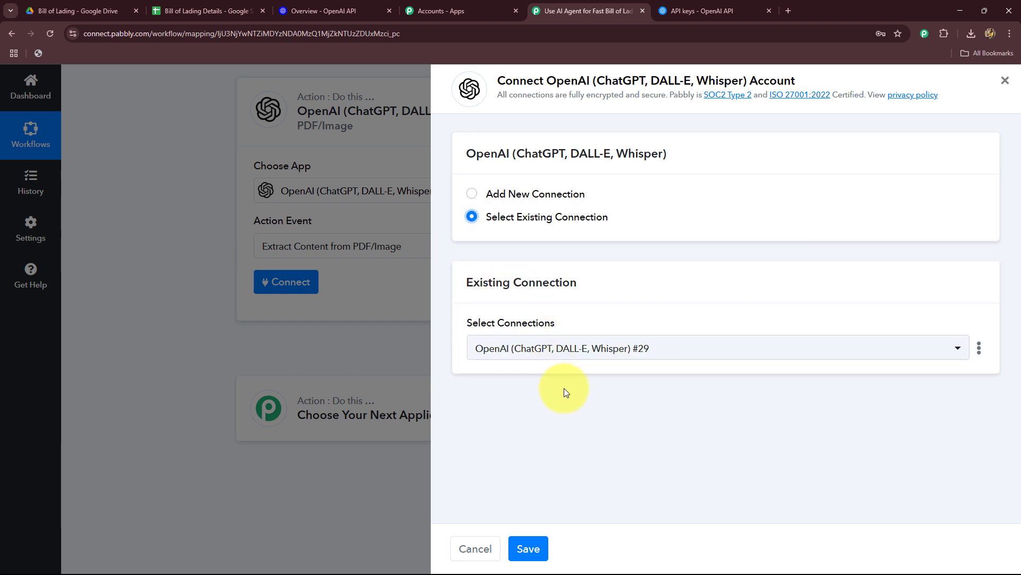
{"action": "left_click", "coordinate": [527, 548]}
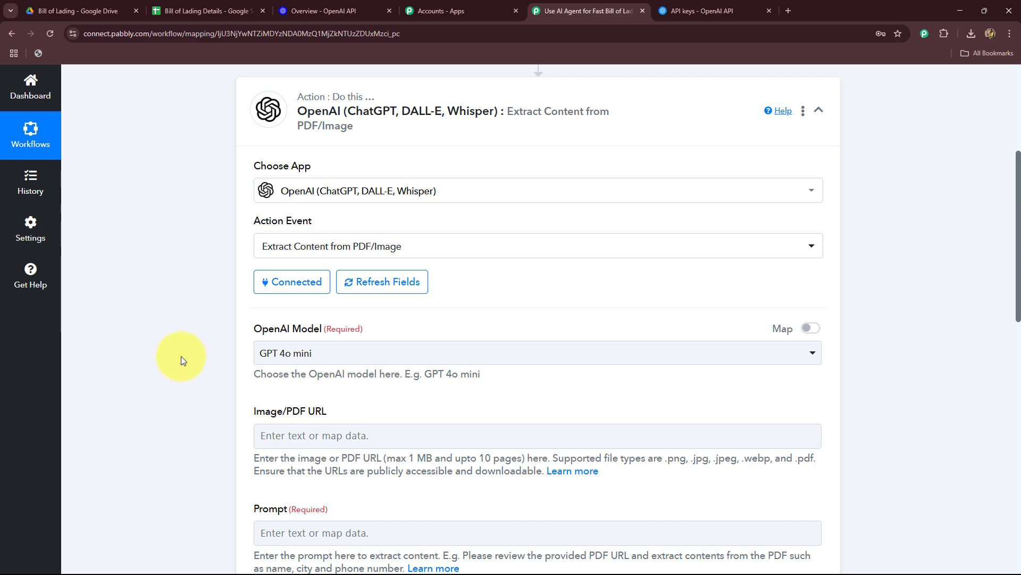
{"action": "scroll", "coordinate": [181, 356], "scroll_direction": "down", "scroll_amount": 2}
{"action": "scroll", "coordinate": [181, 356], "scroll_direction": "down", "scroll_amount": 6}
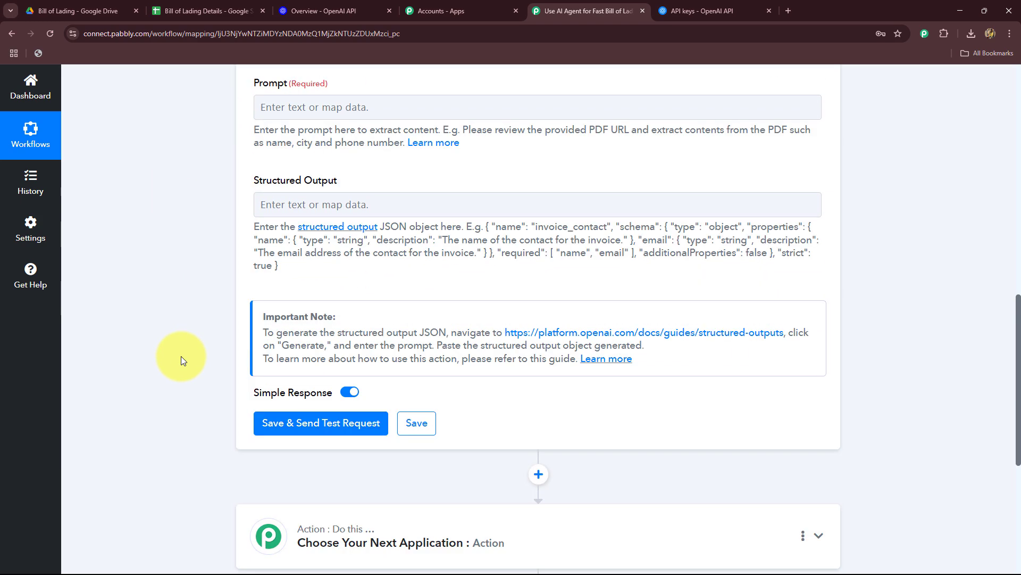
{"action": "scroll", "coordinate": [180, 356], "scroll_direction": "up", "scroll_amount": 6}
{"action": "scroll", "coordinate": [181, 360], "scroll_direction": "down", "scroll_amount": 2}
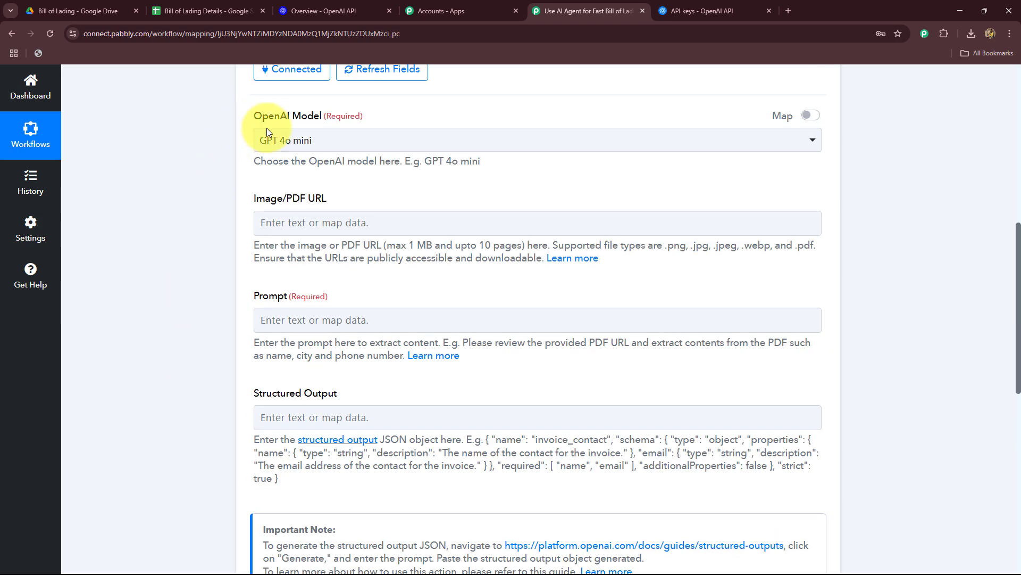
Keep GPT 4o mini as the OpenAI model and map the Google Drive trigger's WebContentLink into the Image/PDF URL field.
{"action": "left_click", "coordinate": [274, 139]}
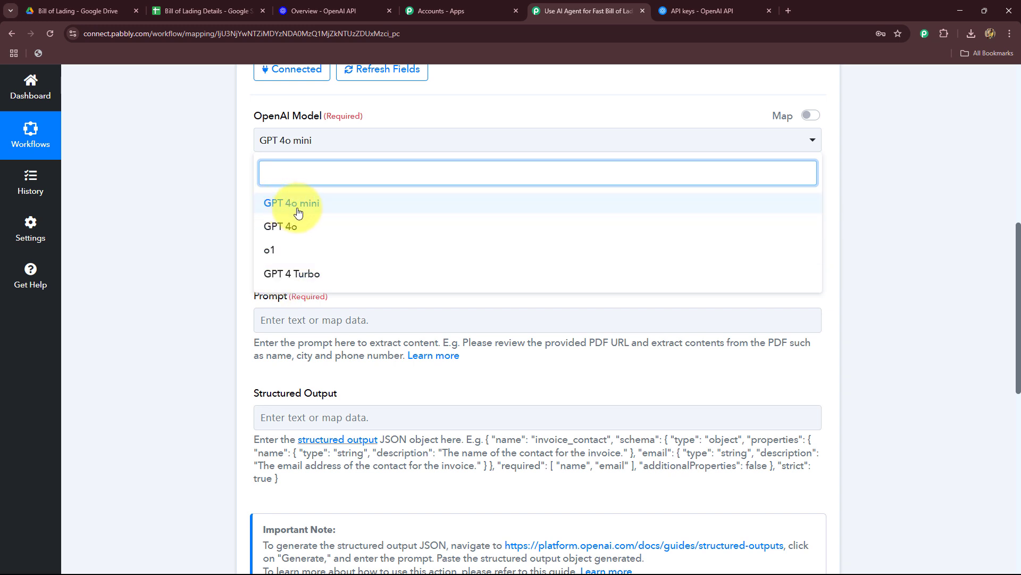
{"action": "left_click", "coordinate": [212, 200]}
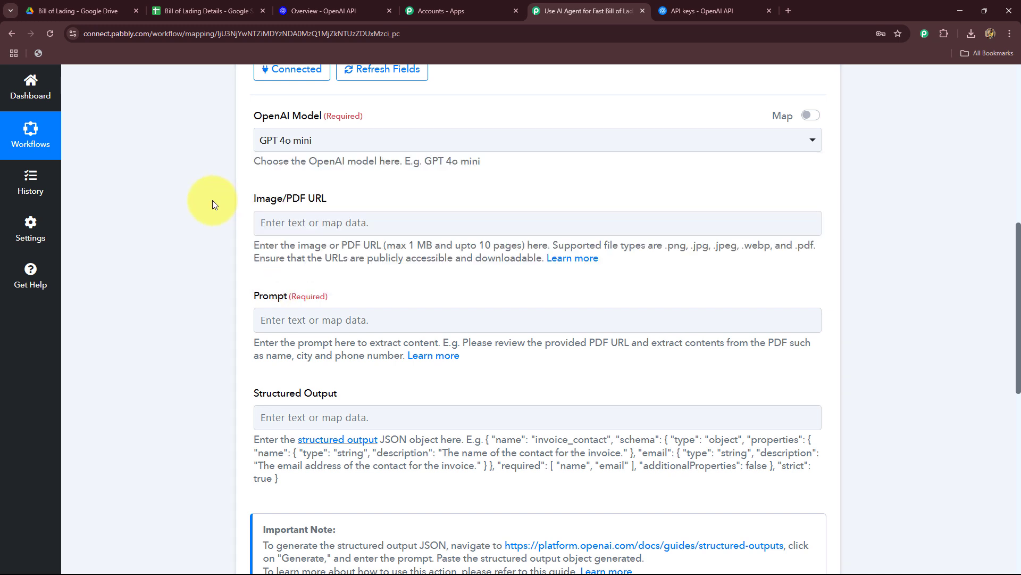
{"action": "scroll", "coordinate": [207, 229], "scroll_direction": "down", "scroll_amount": 2}
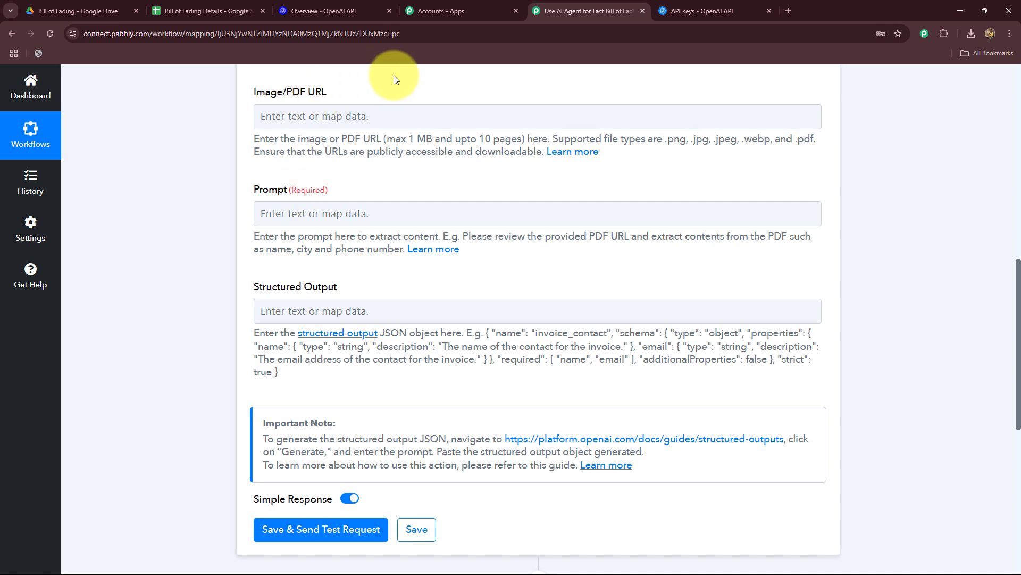
{"action": "left_click", "coordinate": [350, 116]}
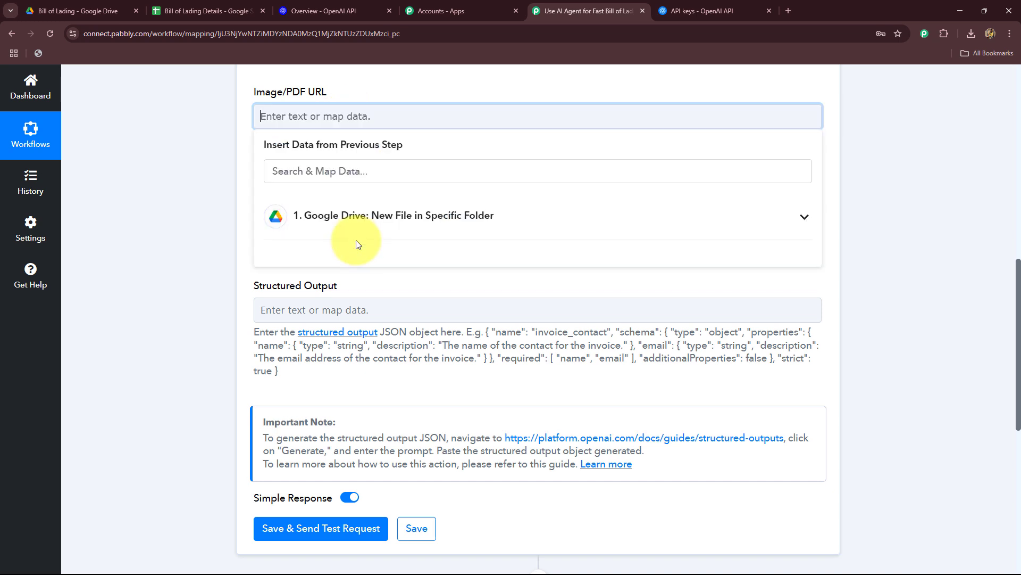
{"action": "left_click", "coordinate": [353, 220]}
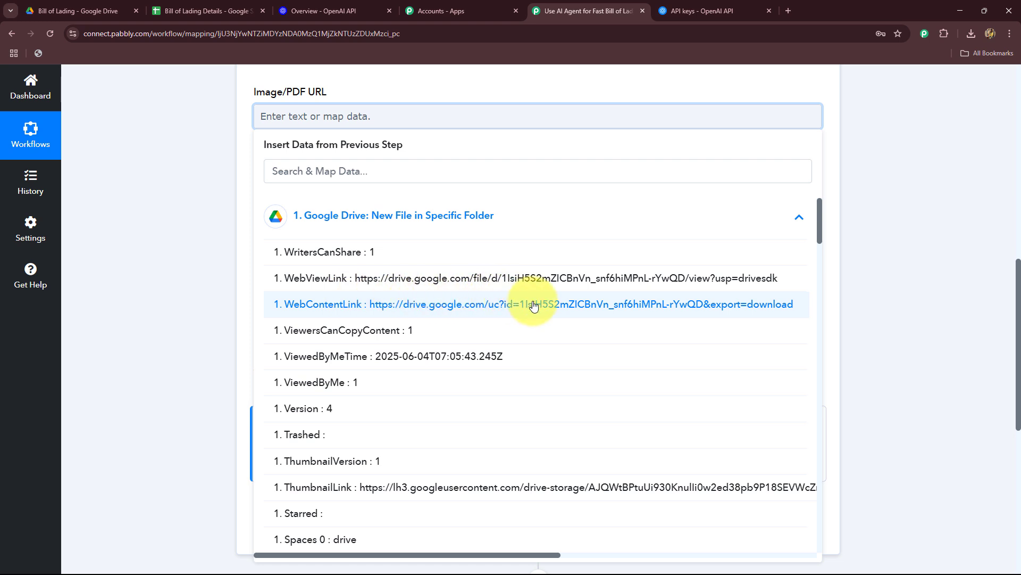
{"action": "left_click", "coordinate": [405, 305]}
{"action": "left_click", "coordinate": [141, 176]}
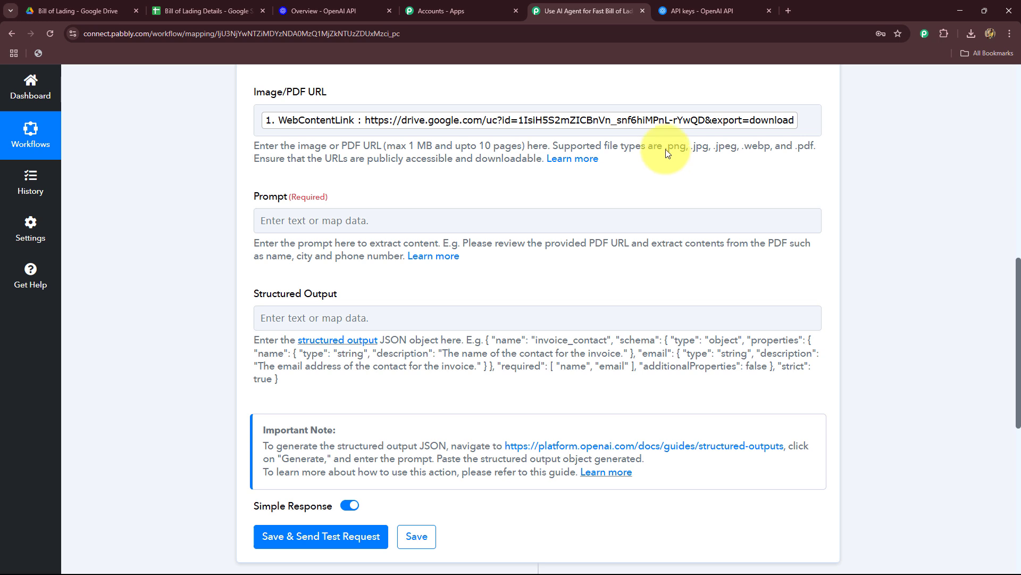
Enter the prompt "I want to extract out the details from the given document" and check the spreadsheet's column headers.
{"action": "scroll", "coordinate": [541, 190], "scroll_direction": "down", "scroll_amount": 2}
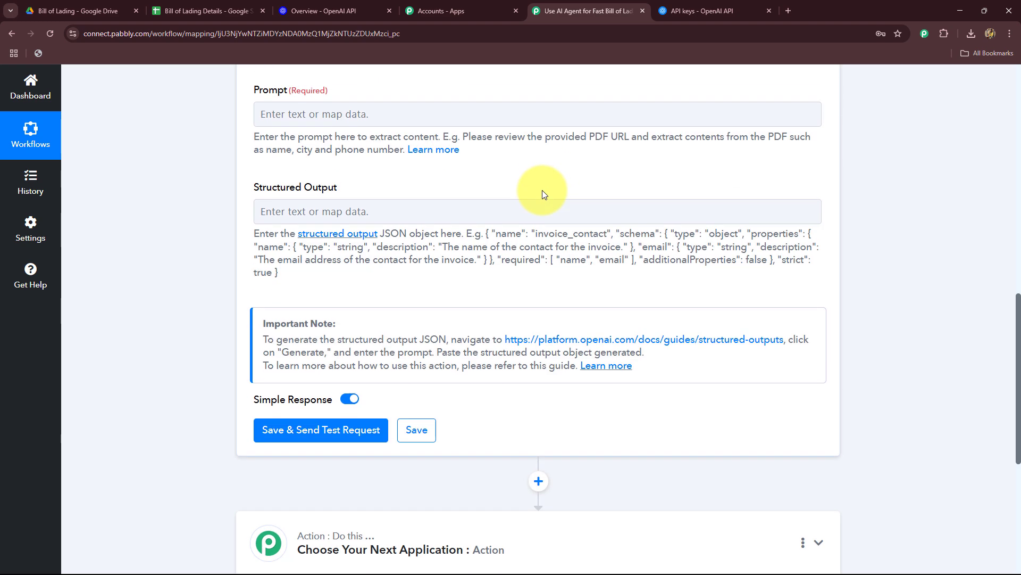
{"action": "left_click", "coordinate": [305, 114]}
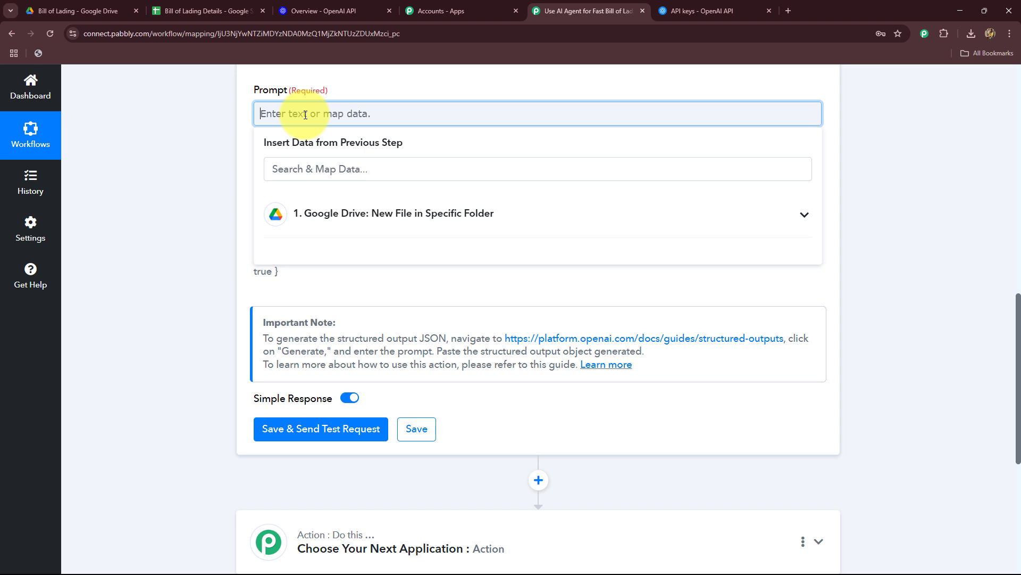
{"action": "scroll", "coordinate": [194, 170], "scroll_direction": "up", "scroll_amount": 2}
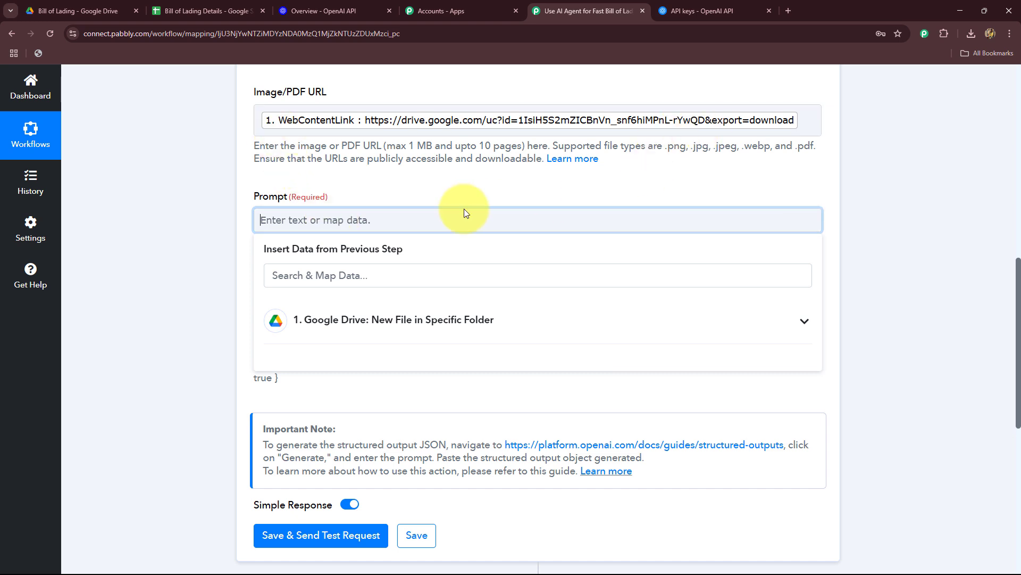
{"action": "type", "text": "I want to extract out the details from the given document"}
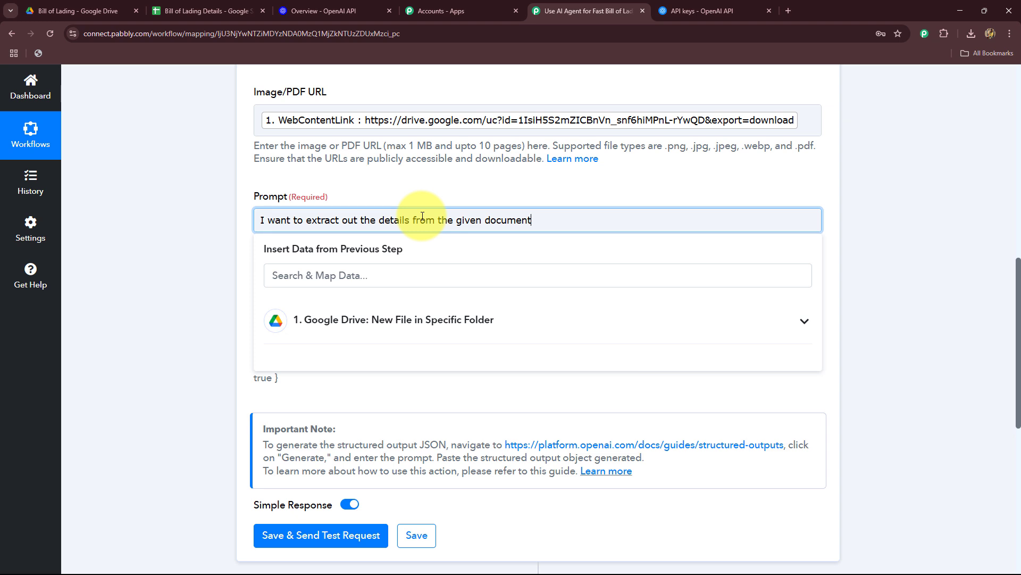
{"action": "left_click", "coordinate": [201, 10]}
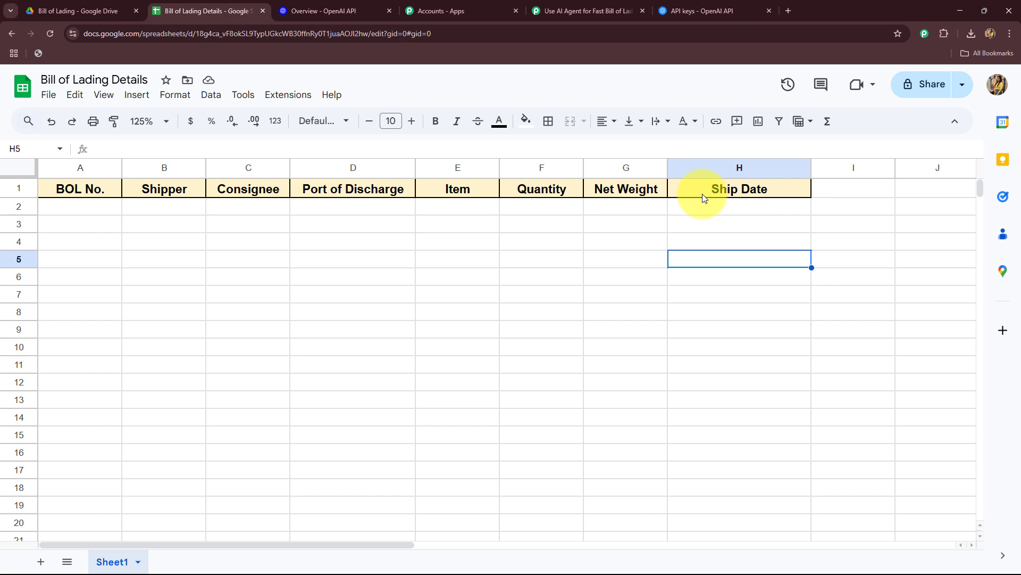
{"action": "left_click", "coordinate": [554, 10]}
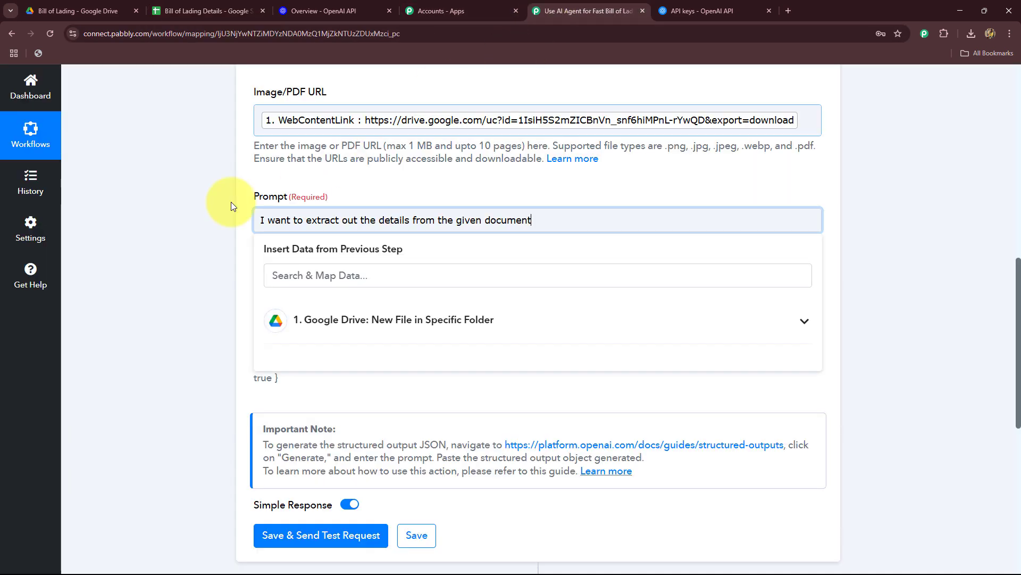
{"action": "left_click", "coordinate": [173, 241]}
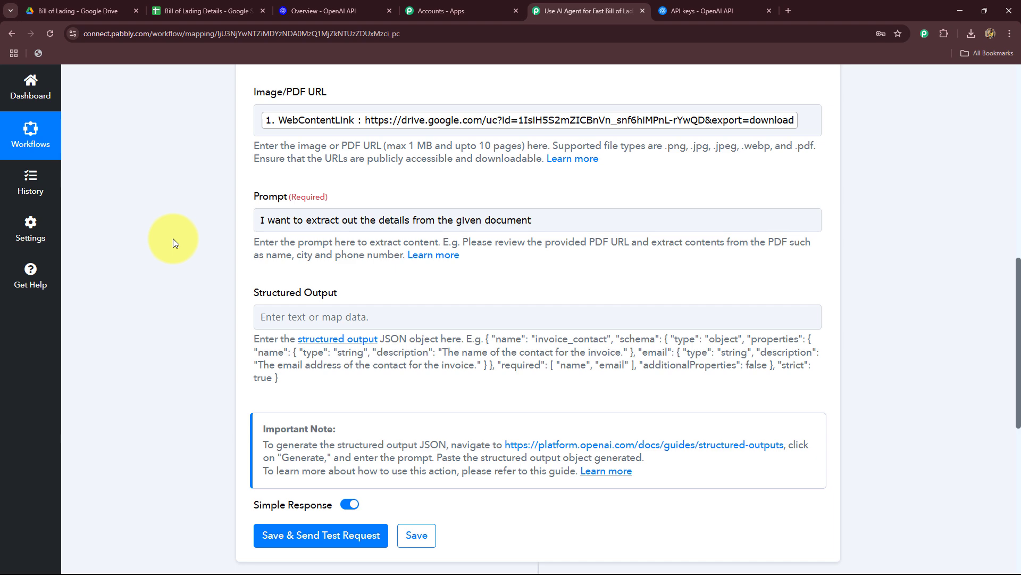
Switch to Notepad and write a "BOL Number" entry with the lines "Type of Number" and "Give me the Bill of Lading Number".
{"action": "scroll", "coordinate": [163, 355], "scroll_direction": "down", "scroll_amount": 2}
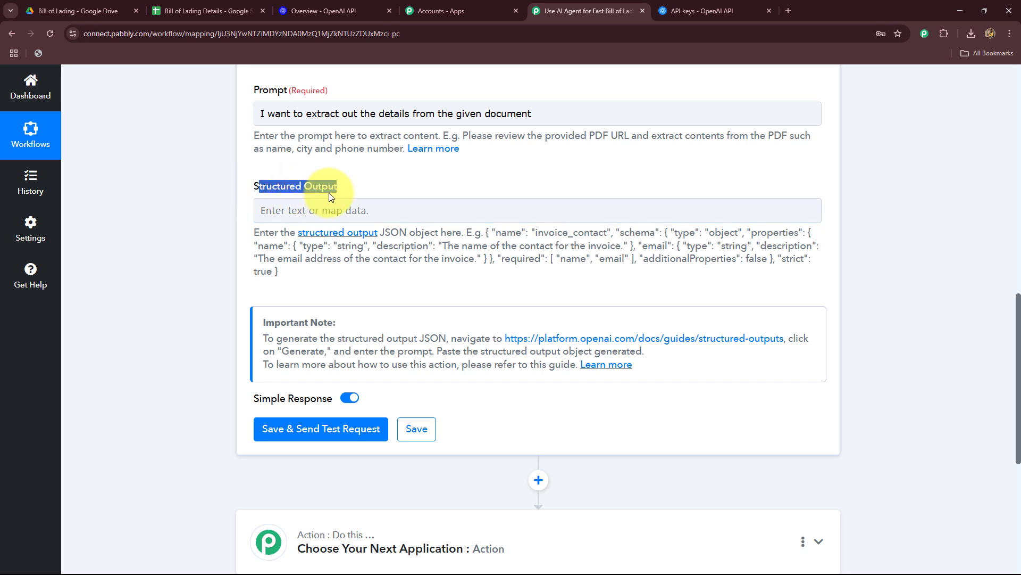
{"action": "left_click", "coordinate": [223, 224]}
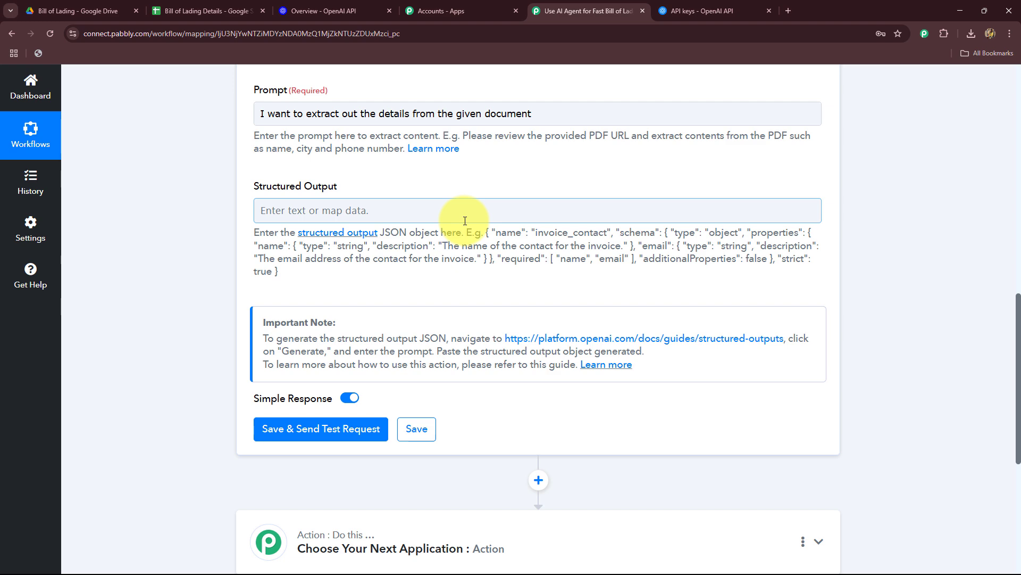
{"action": "left_click", "coordinate": [80, 10]}
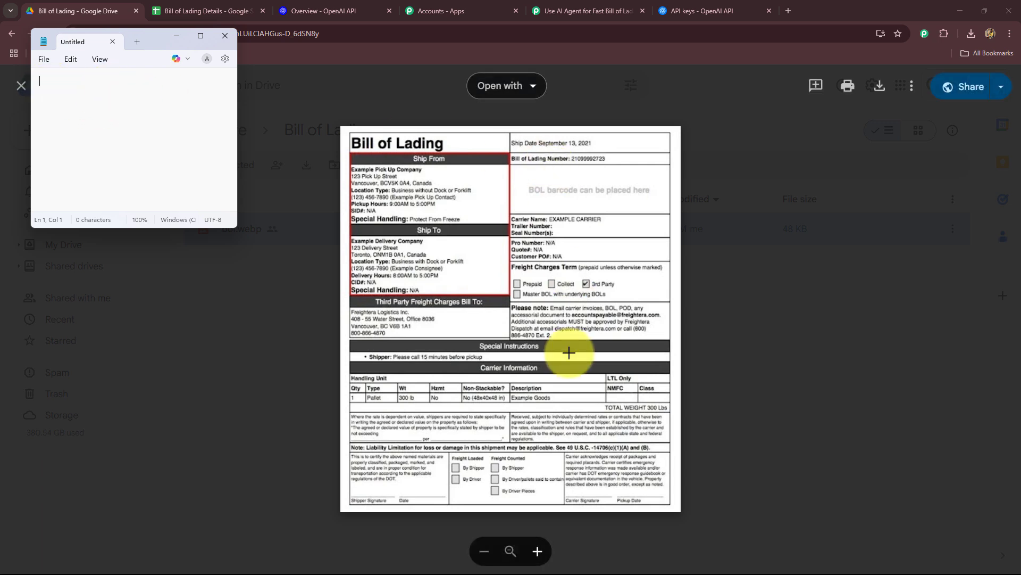
{"action": "left_click", "coordinate": [208, 11]}
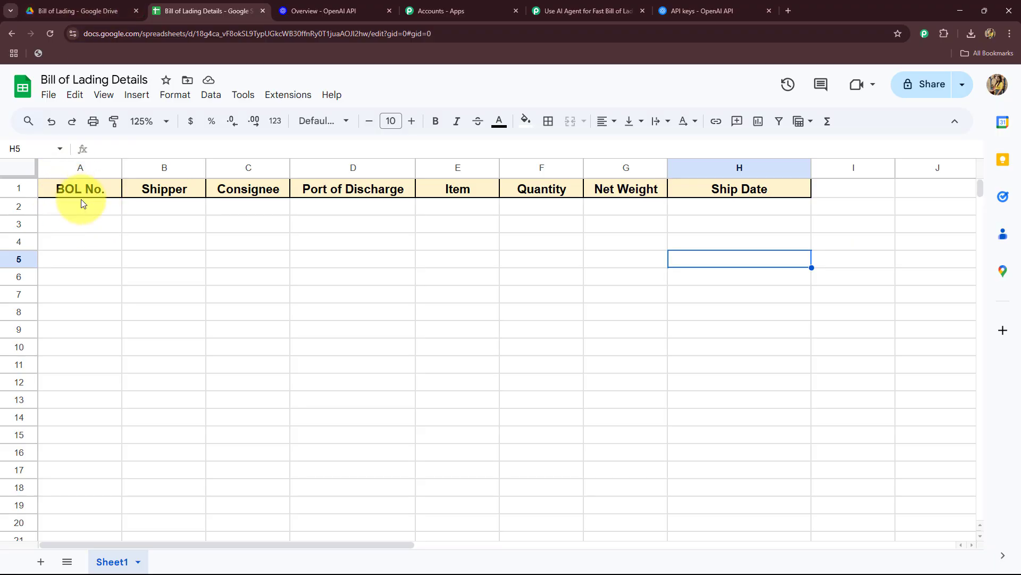
{"action": "key", "text": "alt+Tab"}
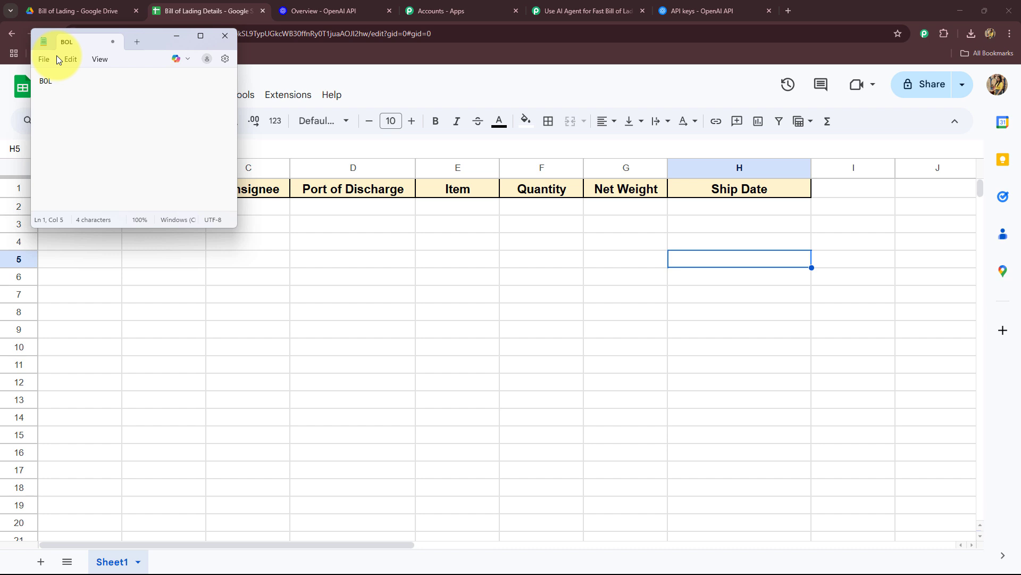
{"action": "type", "text": "Number"}
{"action": "key", "text": "Return"}
{"action": "type", "text": "Type of Number "}
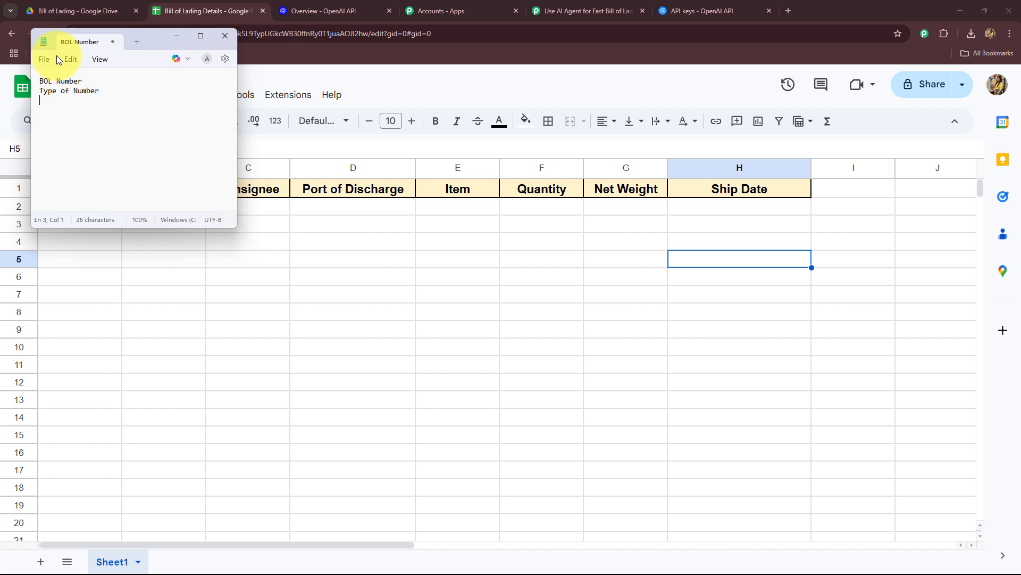
{"action": "type", "text": "Give"}
{"action": "type", "text": "me the Bill of Lading Number"}
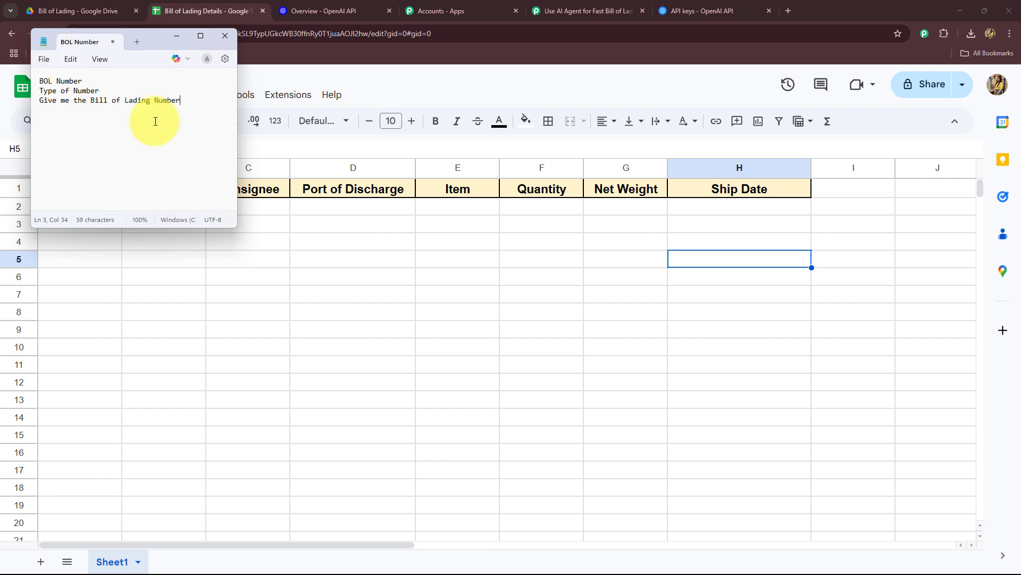
{"action": "key", "text": "Return"}
Add a "Shipper" entry with the lines "Type of array" and "Give me the full details of the Shipper of the consignment".
{"action": "left_click_drag", "start_coordinate": [152, 34], "coordinate": [422, 221]}
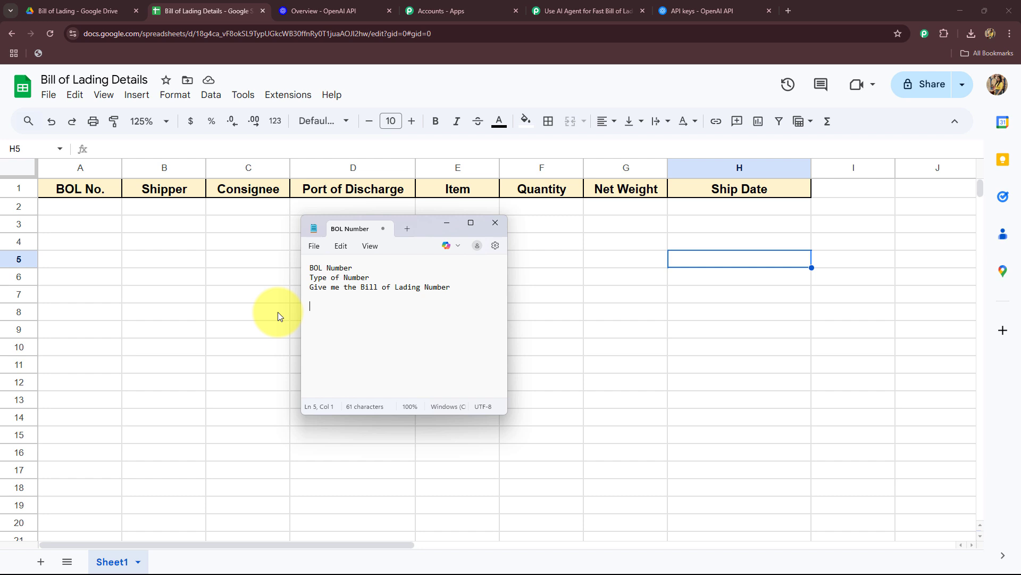
{"action": "type", "text": "Shipper"}
{"action": "key", "text": "Return"}
{"action": "type", "text": "Type of tex"}
{"action": "type", "text": "t "}
{"action": "type", "text": "Give me the dull details of the Shipper of the consignment"}
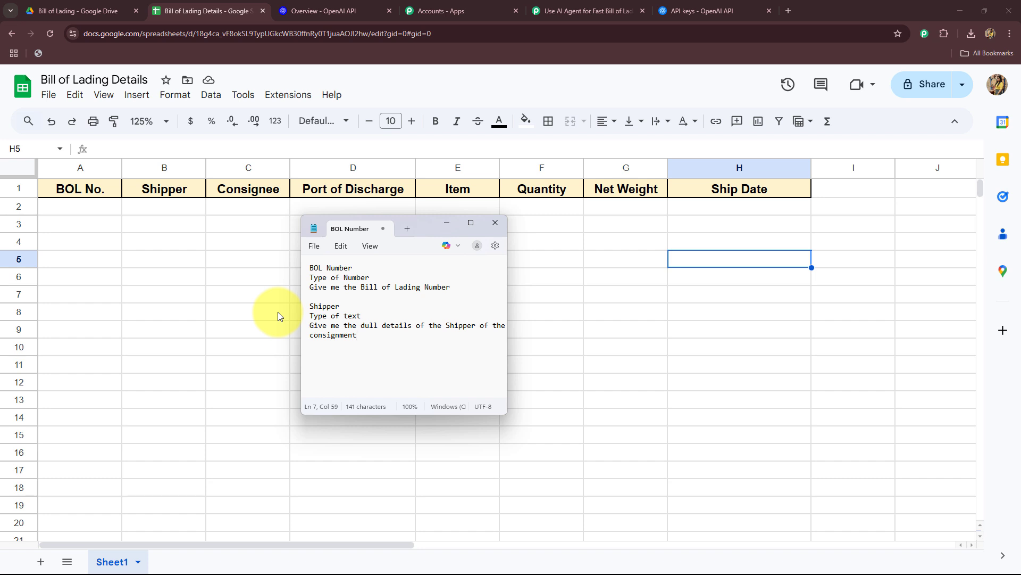
{"action": "key", "text": "Return"}
{"action": "key", "text": "Return"}
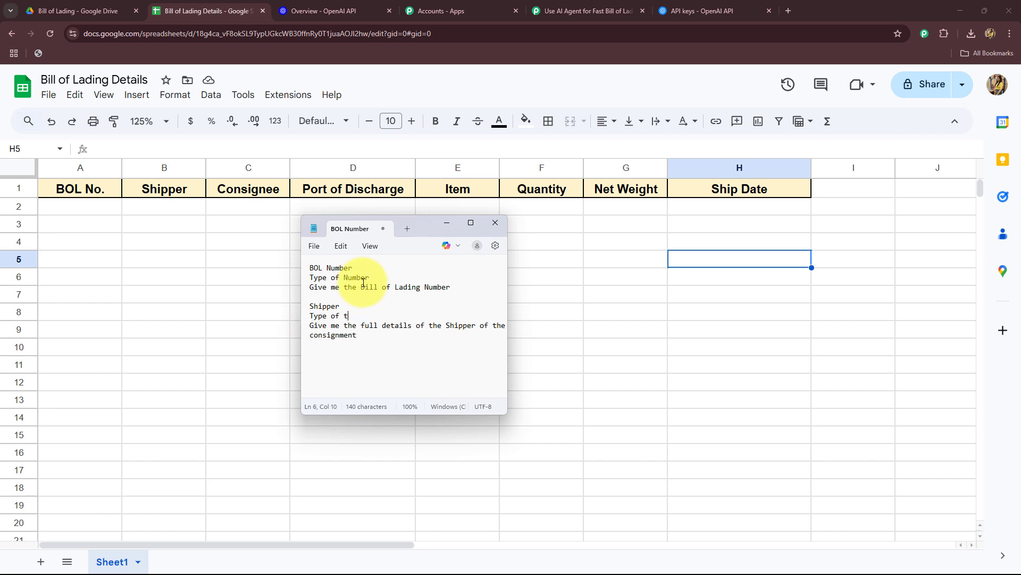
{"action": "key", "text": "BackSpace"}
{"action": "type", "text": "array"}
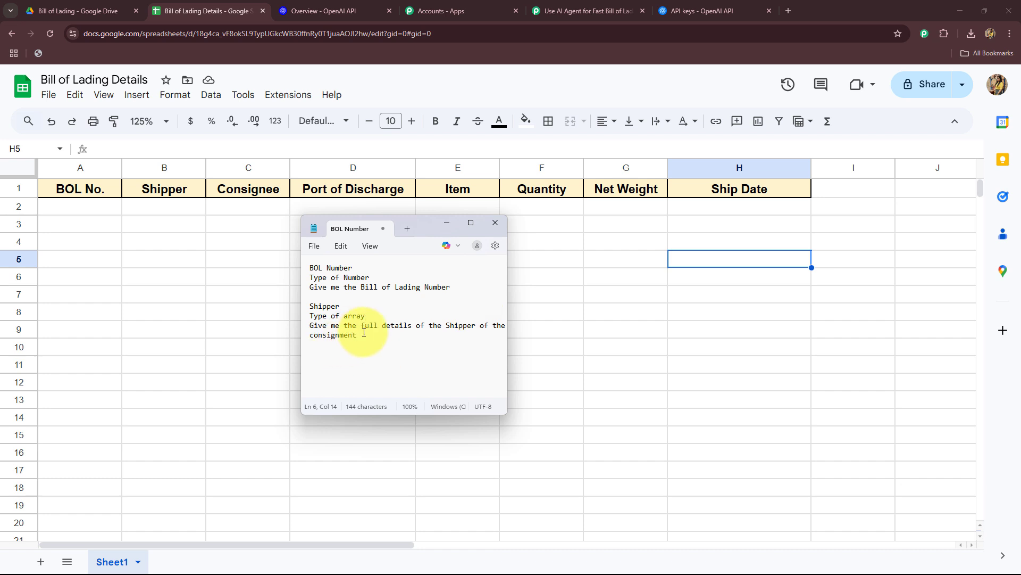
Add a "Consignee" entry with the lines "Type of array" and "Give me the full details of the Consignee of the consignment".
{"action": "key", "text": "Return"}
{"action": "key", "text": "Return"}
{"action": "key", "text": "BackSpace"}
{"action": "type", "text": "Consignee"}
{"action": "key", "text": "Return"}
{"action": "type", "text": "Type of arra"}
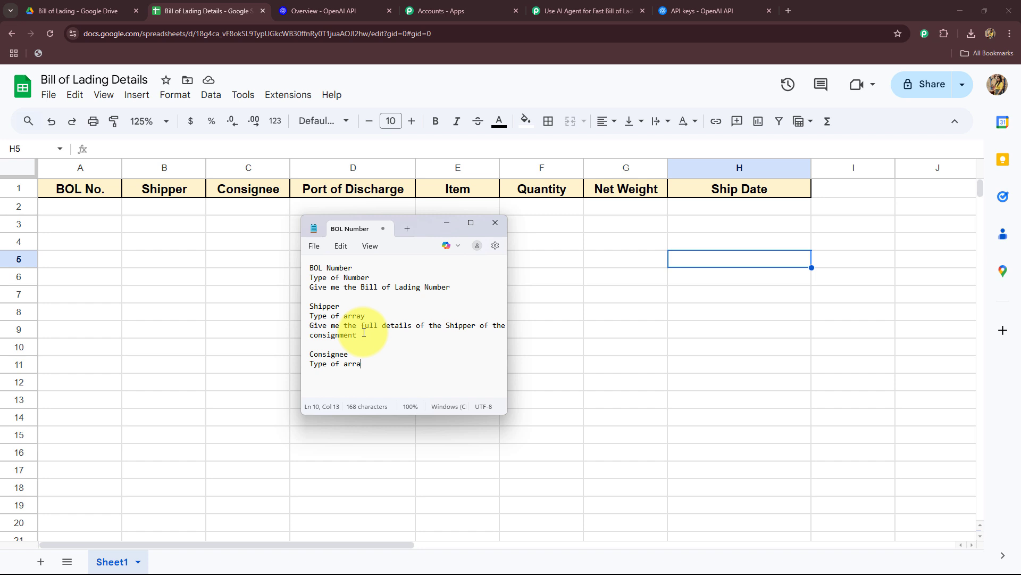
{"action": "type", "text": "y"}
{"action": "key", "text": "Return"}
{"action": "type", "text": "Give me the full details of the Consignee of the consignment"}
Add an "Item" entry below the Consignee entry with the lines "Type of text" and "Give me the item name".
{"action": "left_click", "coordinate": [410, 344]}
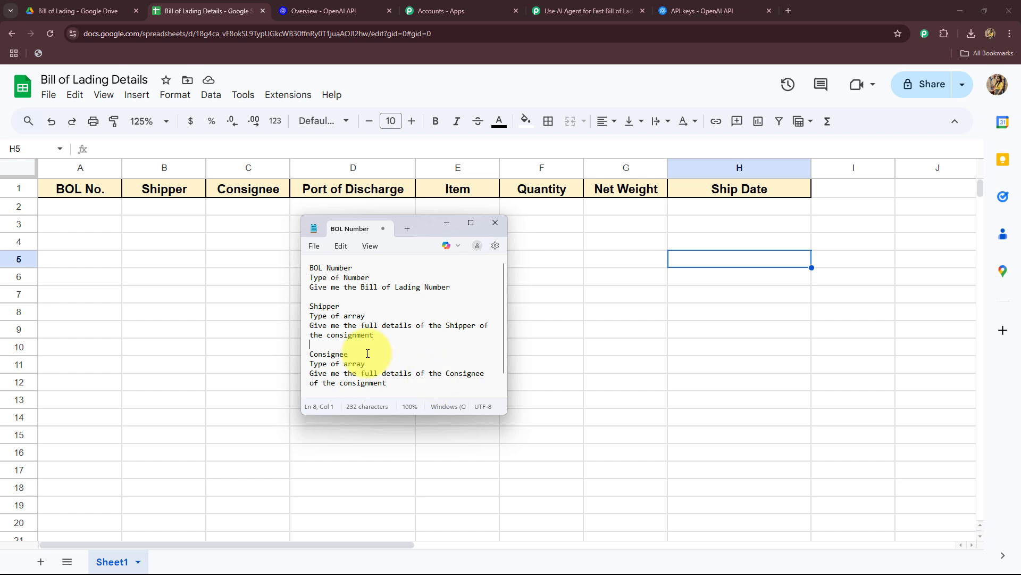
{"action": "scroll", "coordinate": [378, 361], "scroll_direction": "down", "scroll_amount": 1}
{"action": "left_click", "coordinate": [389, 363]}
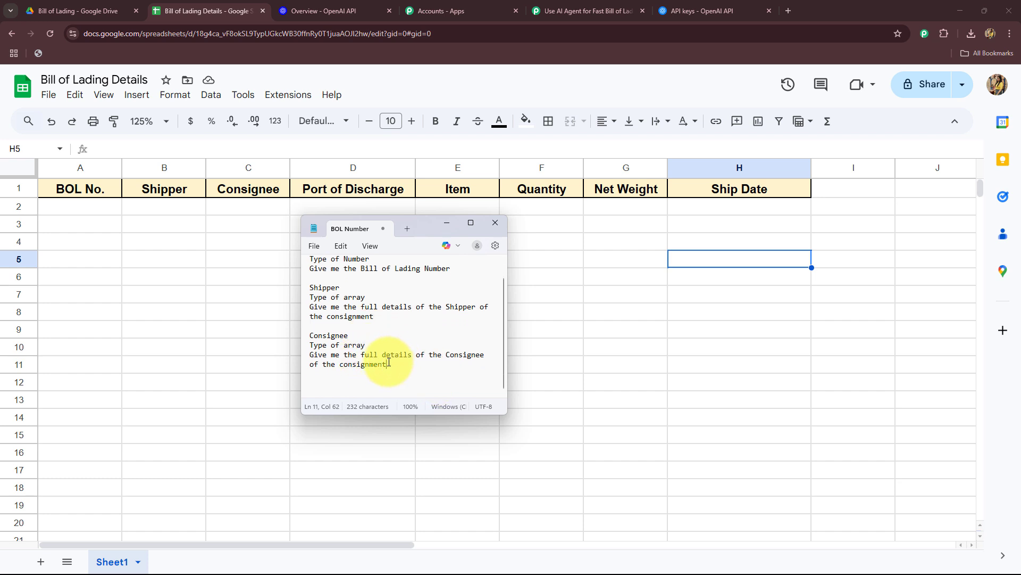
{"action": "key", "text": "Return"}
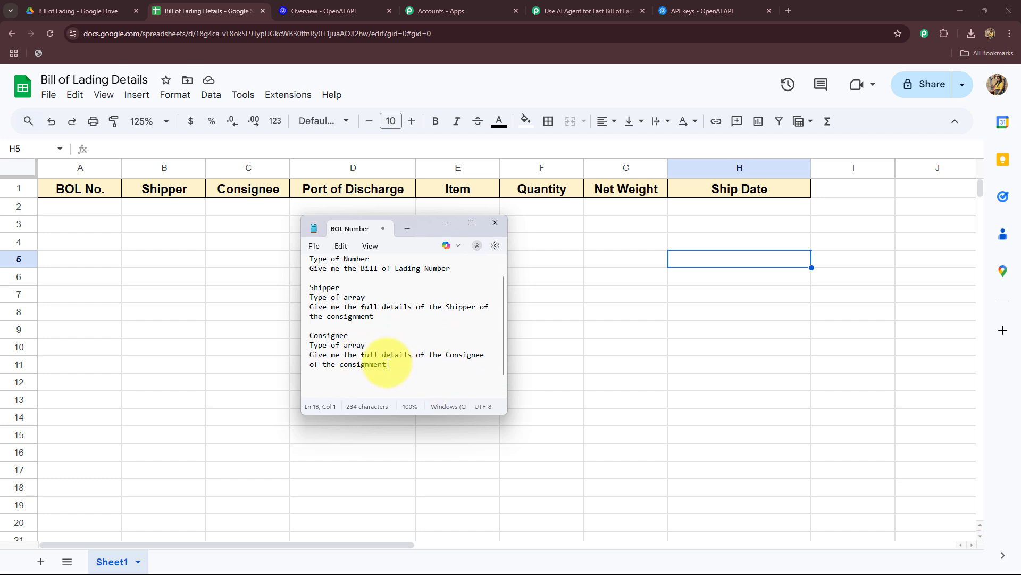
{"action": "type", "text": "Item"}
{"action": "key", "text": "Return"}
{"action": "type", "text": "Type of text"}
{"action": "key", "text": "Return"}
{"action": "type", "text": "Gi"}
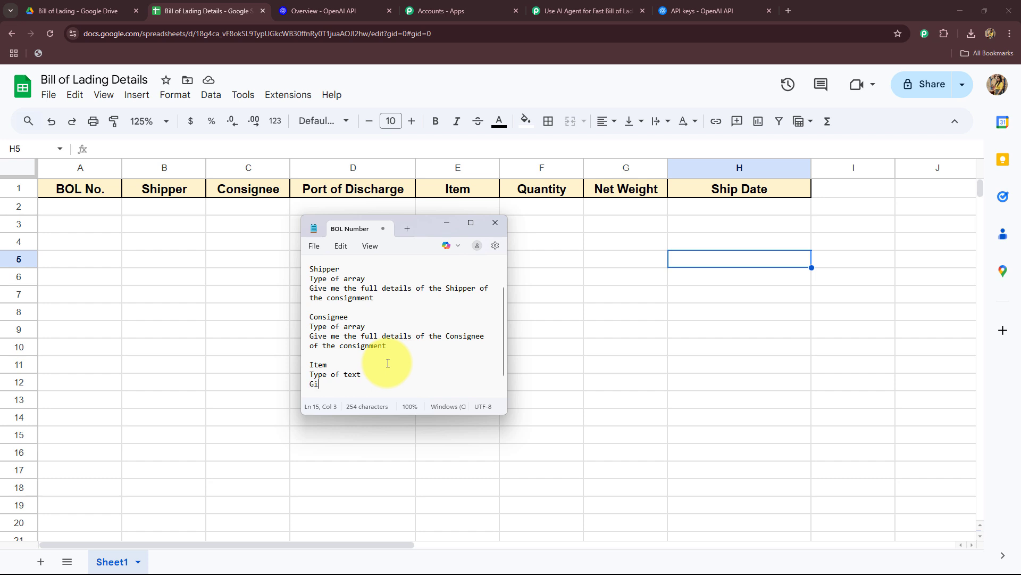
{"action": "type", "text": "ve me the item name"}
Add a "Quantity" entry with the lines "Type of number" and "Give me the quantity of the item".
{"action": "key", "text": "Return"}
{"action": "key", "text": "Return"}
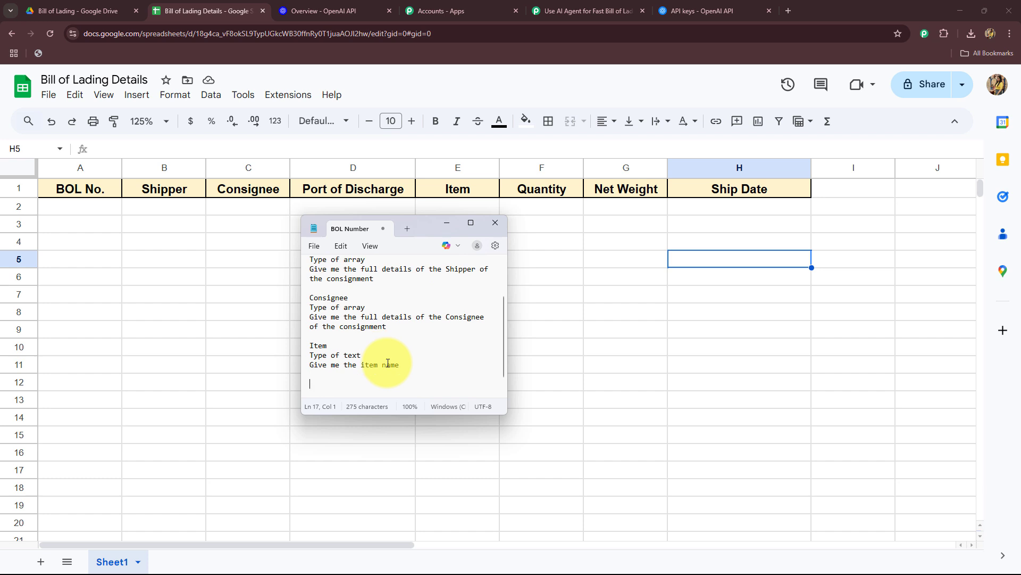
{"action": "type", "text": "Quantity"}
{"action": "key", "text": "Return"}
{"action": "type", "text": "Type of "}
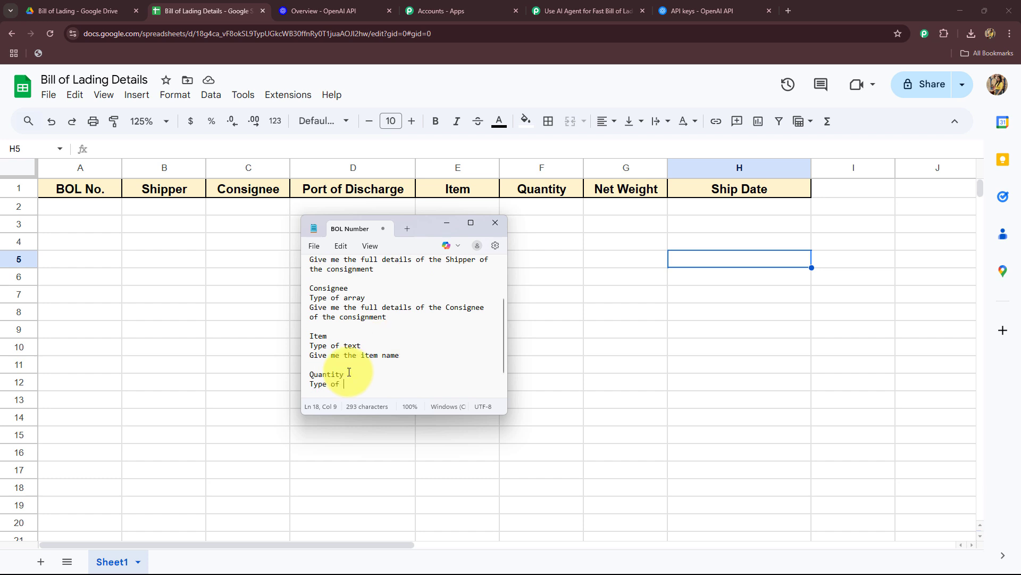
{"action": "type", "text": "number"}
{"action": "key", "text": "Return"}
{"action": "type", "text": "Give me the quantity of the item"}
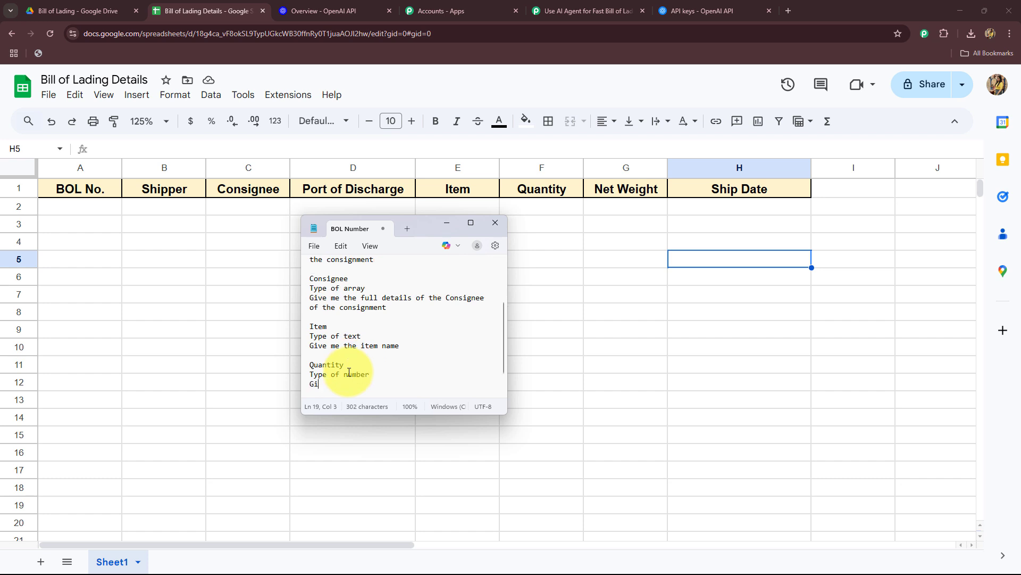
Add a "Weight" entry with the lines "Type of number" and "Give me the weight of the item".
{"action": "key", "text": "Return"}
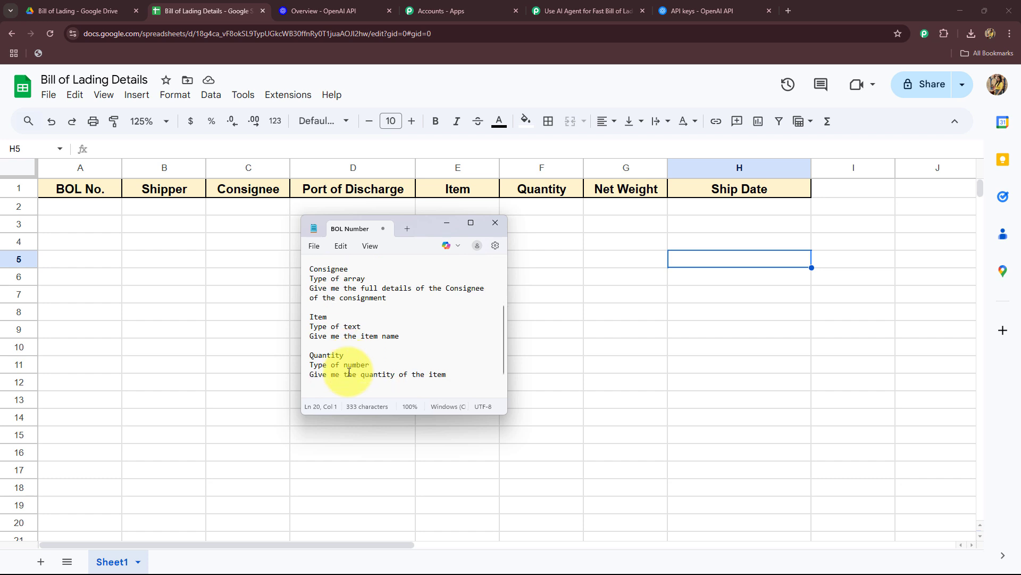
{"action": "key", "text": "Return"}
{"action": "type", "text": "Weight"}
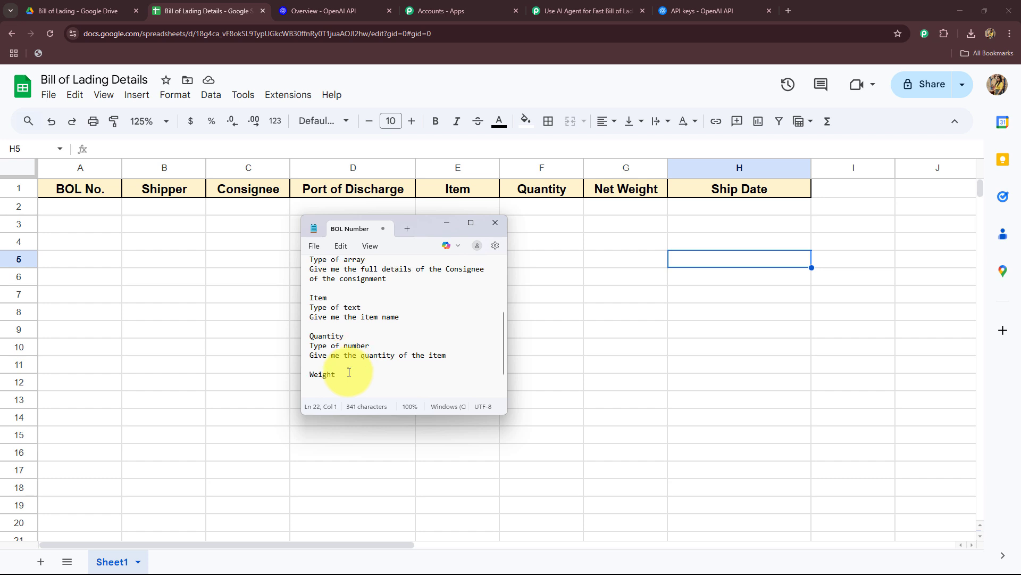
{"action": "key", "text": "Return"}
{"action": "type", "text": "Type of number"}
{"action": "key", "text": "Return"}
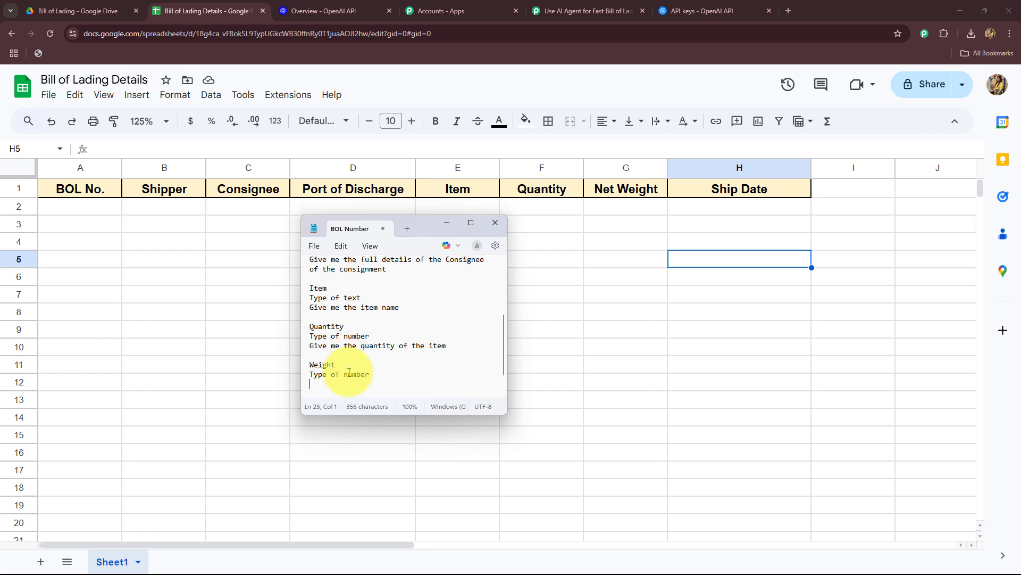
{"action": "type", "text": "Give me the weight of the item"}
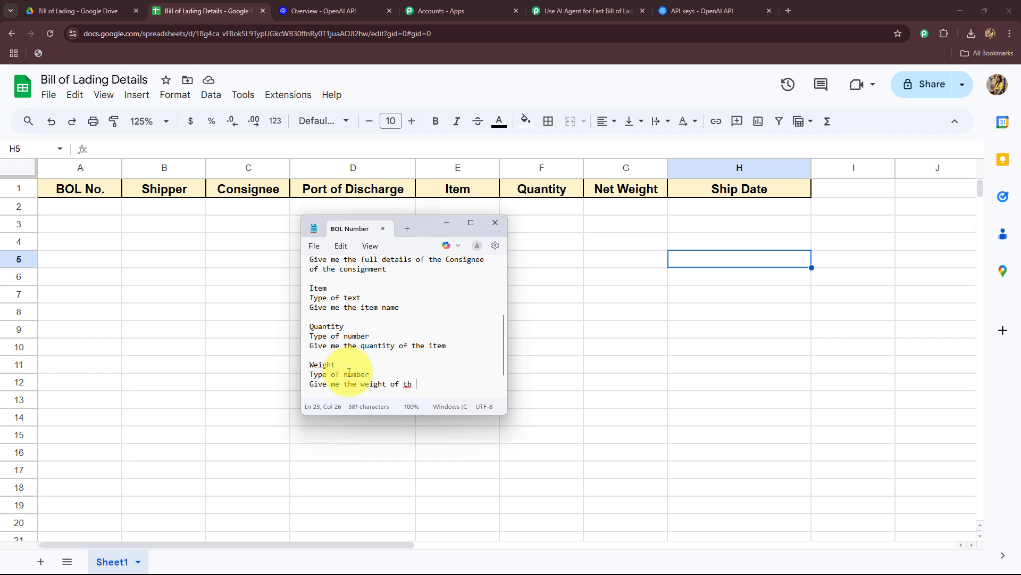
Add a "Ship Date" entry below the Weight entry with the lines "Type of date" and "Give me the date of shipping in DD-MM-YYYY format.".
{"action": "key", "text": "Return"}
{"action": "key", "text": "Return"}
{"action": "type", "text": "S"}
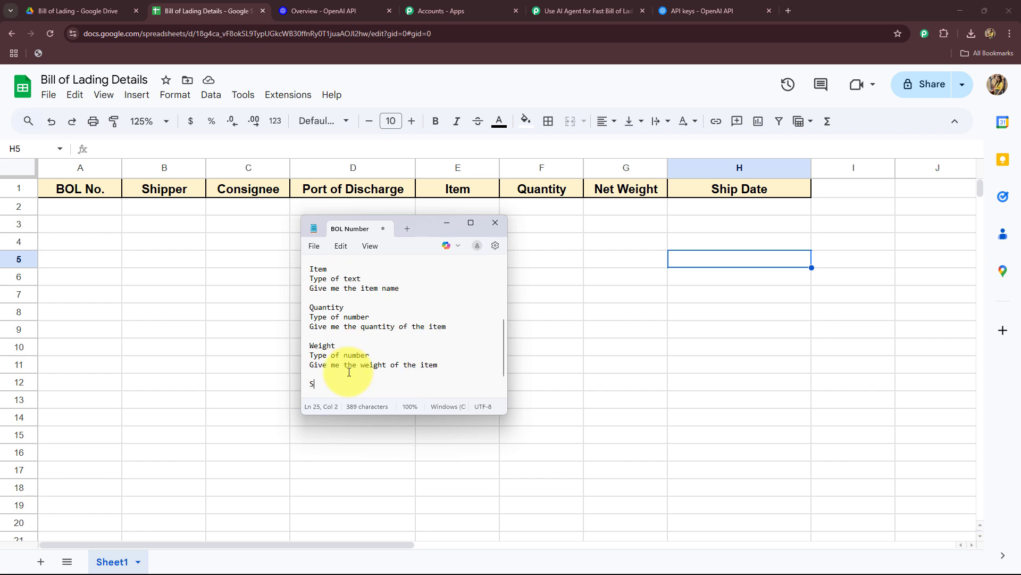
{"action": "type", "text": "hip Date"}
{"action": "key", "text": "Return"}
{"action": "type", "text": "Type "}
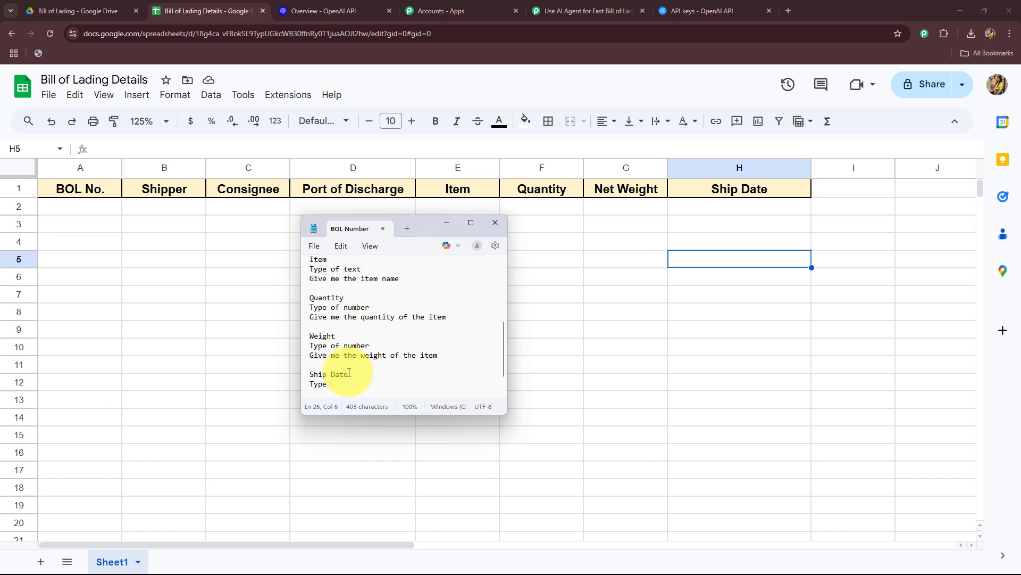
{"action": "type", "text": "of date"}
{"action": "key", "text": "Return"}
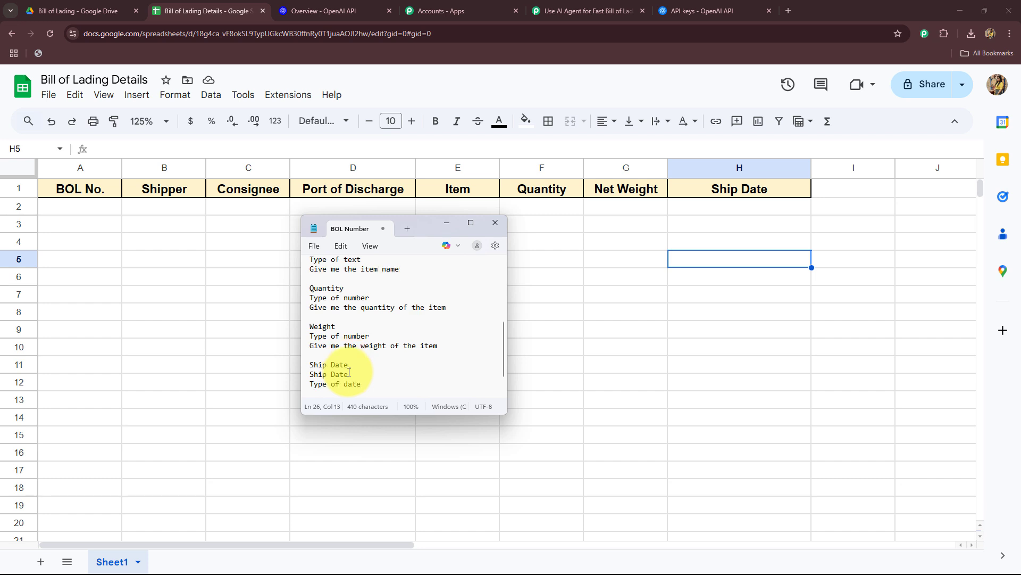
{"action": "type", "text": "give me the date of shipping in DD-MM-YYYY format."}
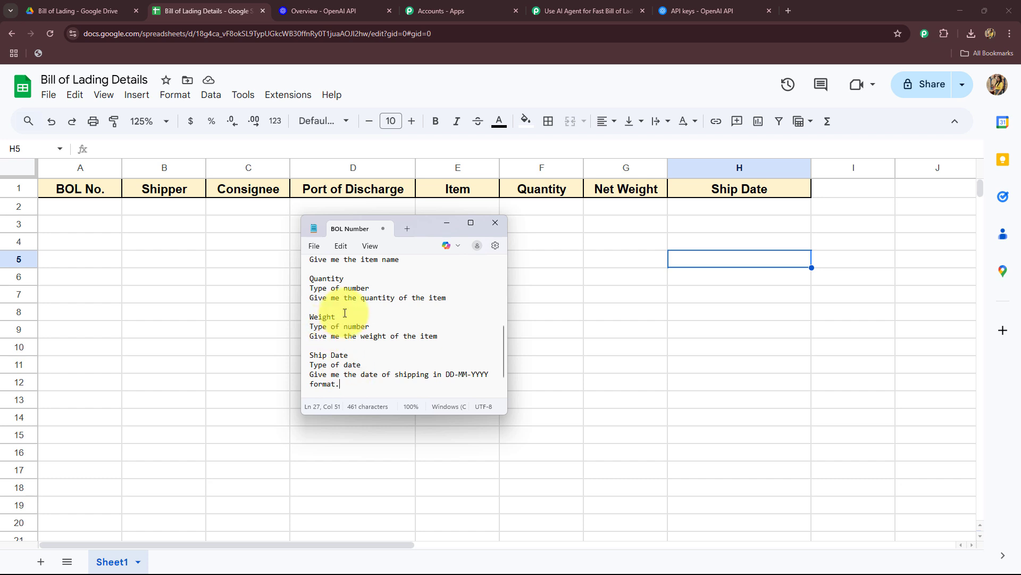
Review the field descriptions in the note, copy its entire text and minimize the note.
{"action": "scroll", "coordinate": [347, 317], "scroll_direction": "up", "scroll_amount": 7}
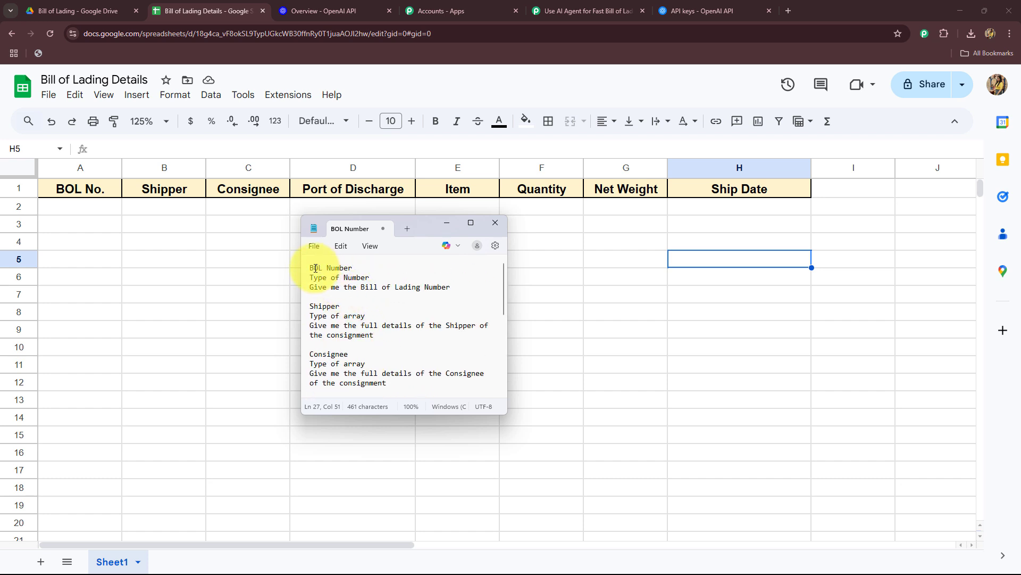
{"action": "scroll", "coordinate": [413, 342], "scroll_direction": "down", "scroll_amount": 5}
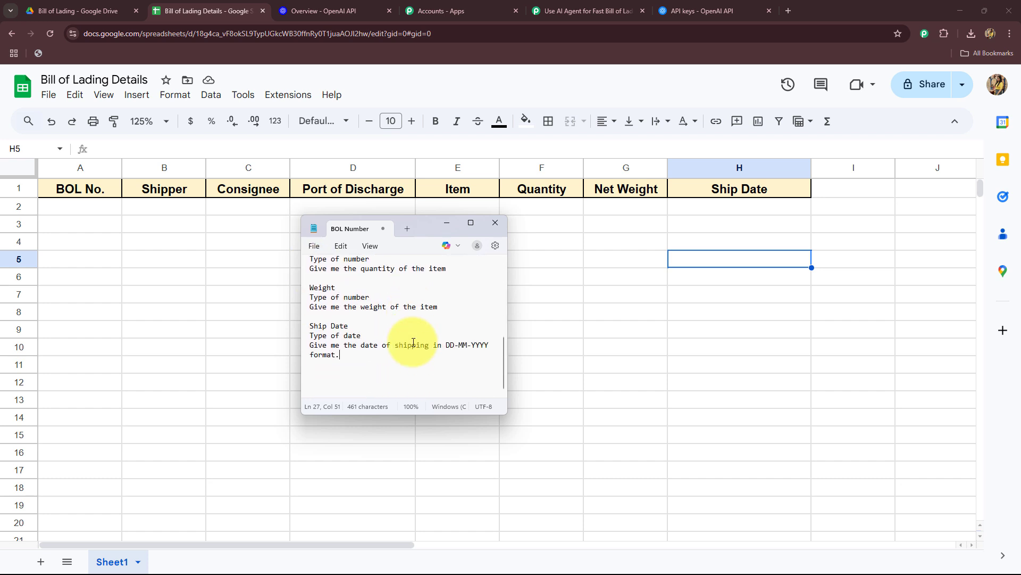
{"action": "scroll", "coordinate": [417, 337], "scroll_direction": "up", "scroll_amount": 5}
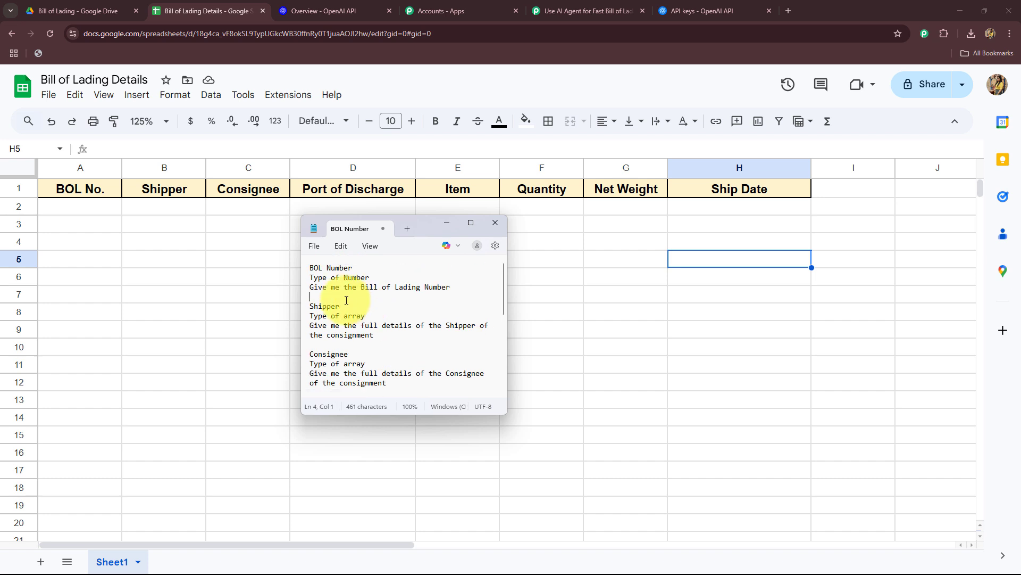
{"action": "key", "text": "ctrl+a"}
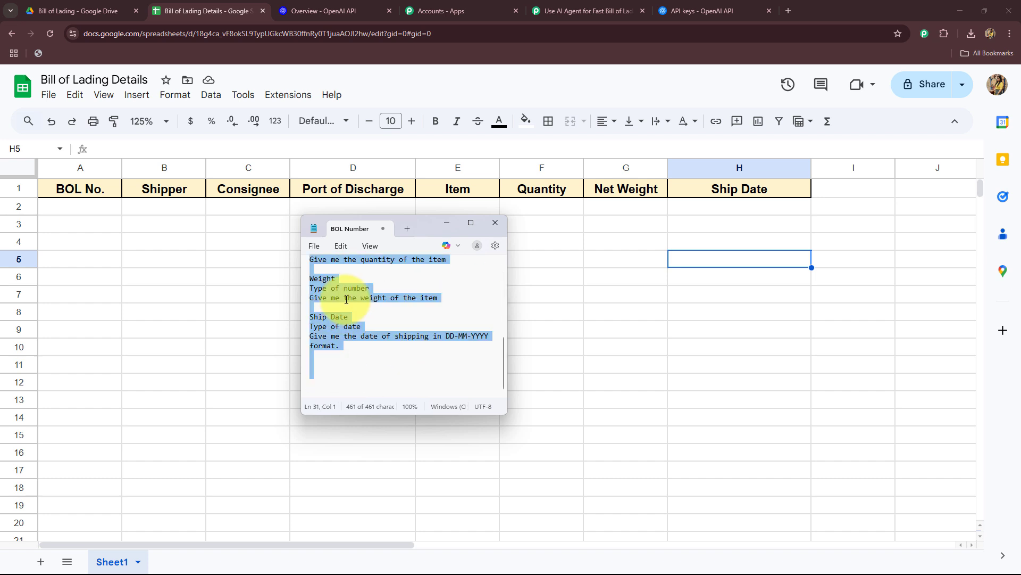
{"action": "left_click", "coordinate": [450, 229]}
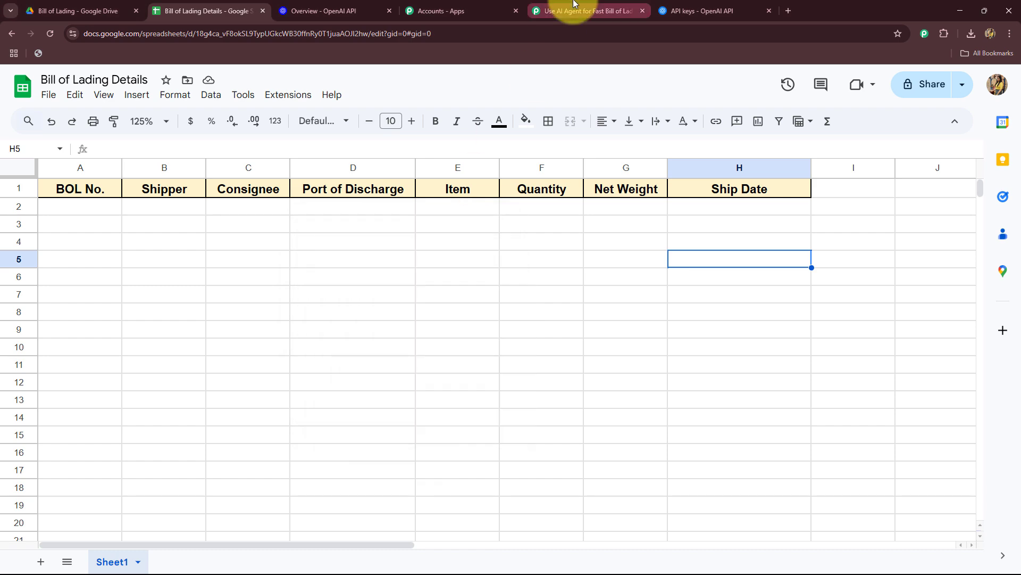
Switch to the Pabbly Connect workflow and open the OpenAI structured outputs guide linked in the important note.
{"action": "left_click", "coordinate": [572, 10]}
{"action": "scroll", "coordinate": [200, 254], "scroll_direction": "down", "scroll_amount": 1}
{"action": "scroll", "coordinate": [200, 255], "scroll_direction": "up", "scroll_amount": 2}
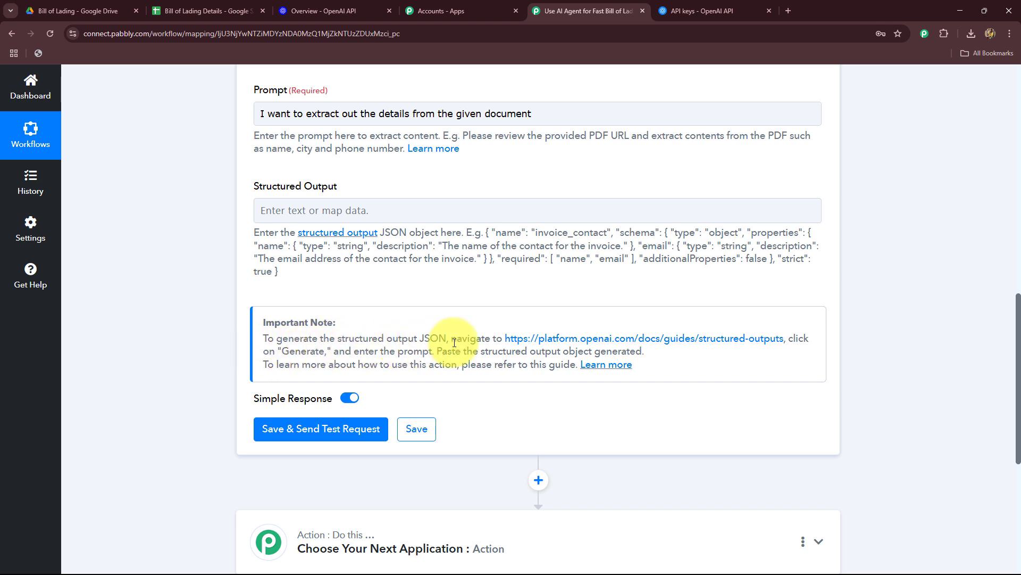
{"action": "left_click", "coordinate": [536, 340]}
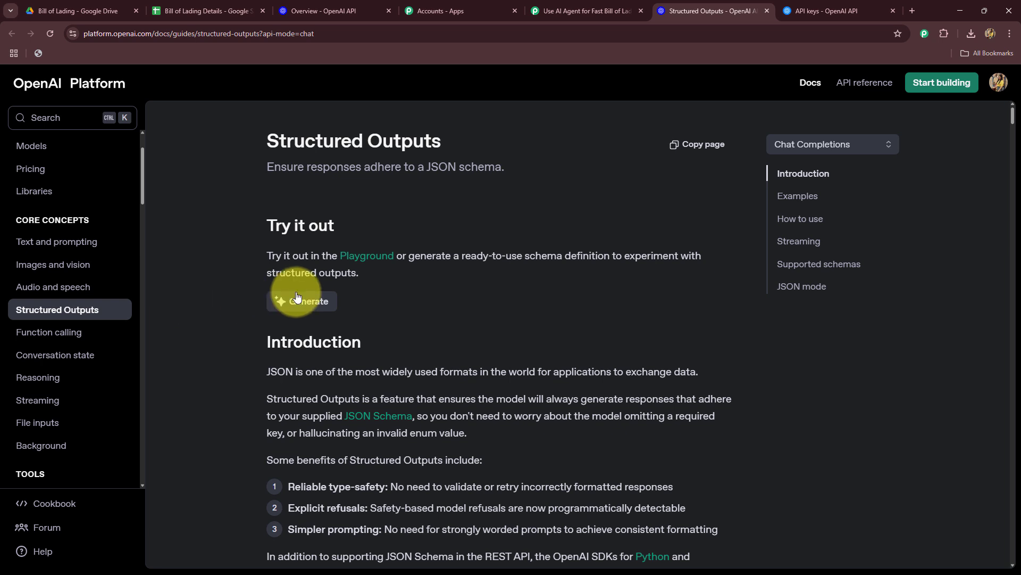
Generate a JSON schema in the structured outputs guide from the copied field descriptions.
{"action": "left_click", "coordinate": [282, 301]}
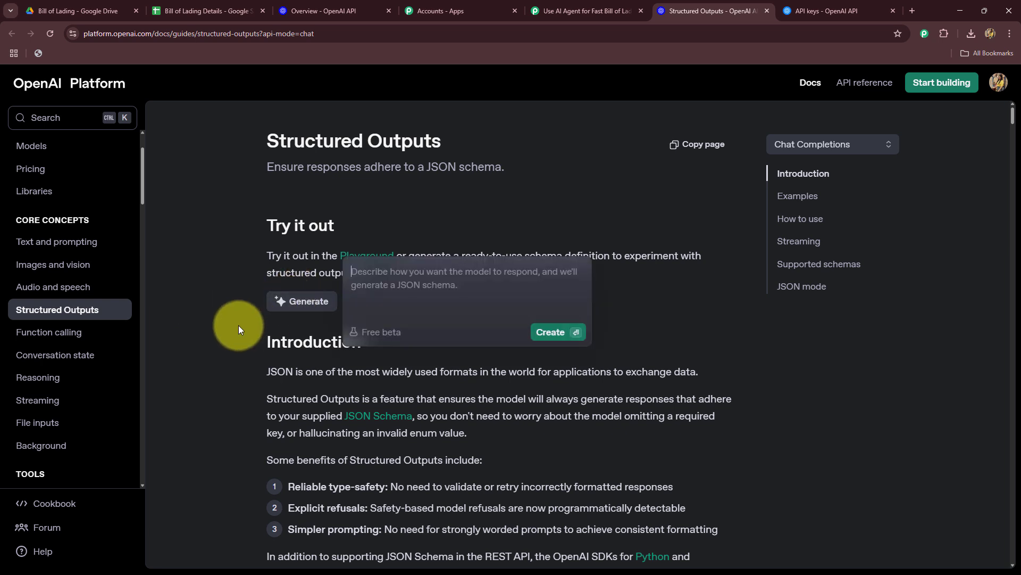
{"action": "key", "text": "ctrl+v"}
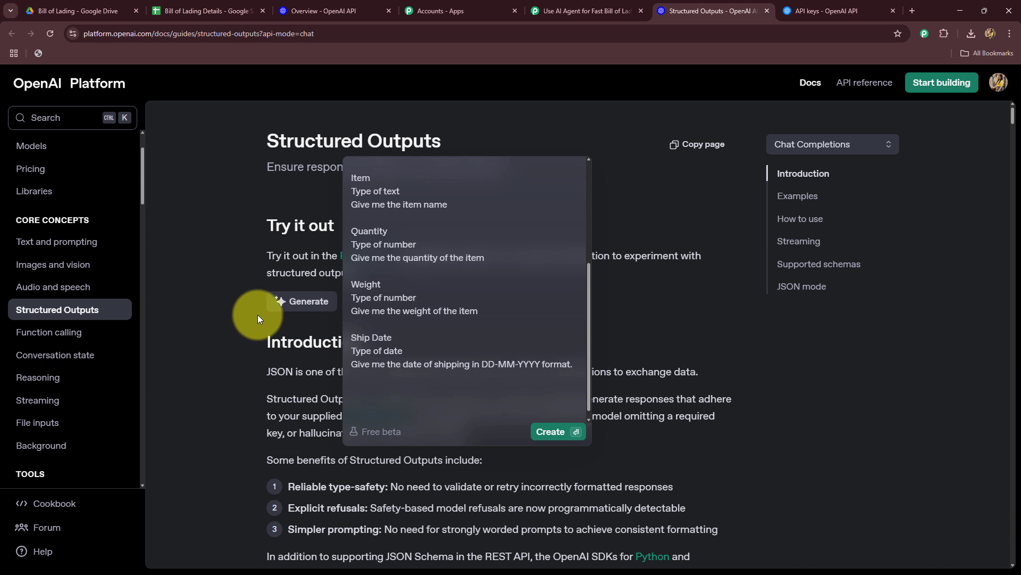
{"action": "scroll", "coordinate": [420, 294], "scroll_direction": "up", "scroll_amount": 3}
{"action": "key", "text": "Escape"}
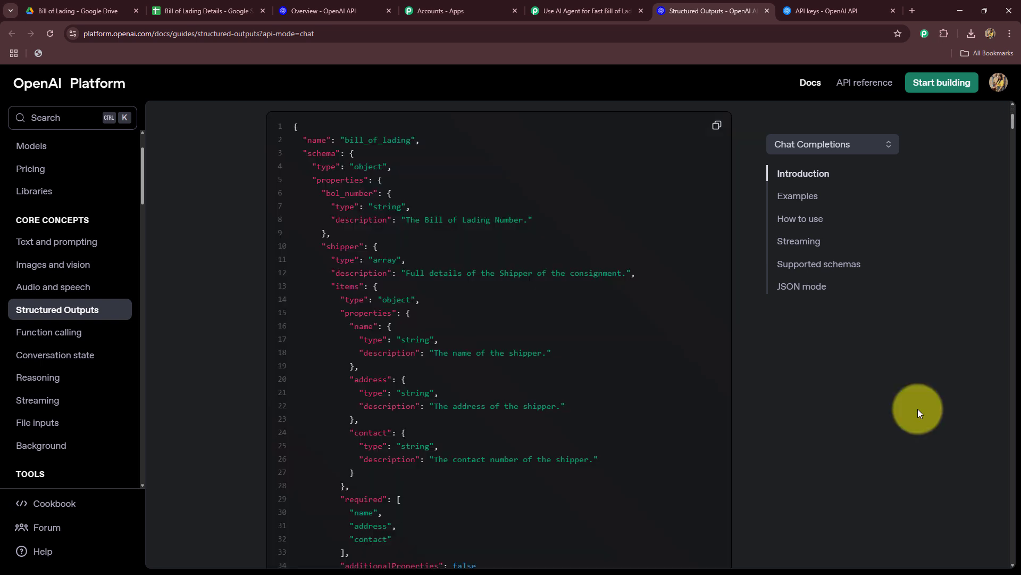
Copy the generated bill_of_lading JSON schema into the Structured Output field of the OpenAI action in Pabbly Connect.
{"action": "scroll", "coordinate": [470, 471], "scroll_direction": "up", "scroll_amount": 2}
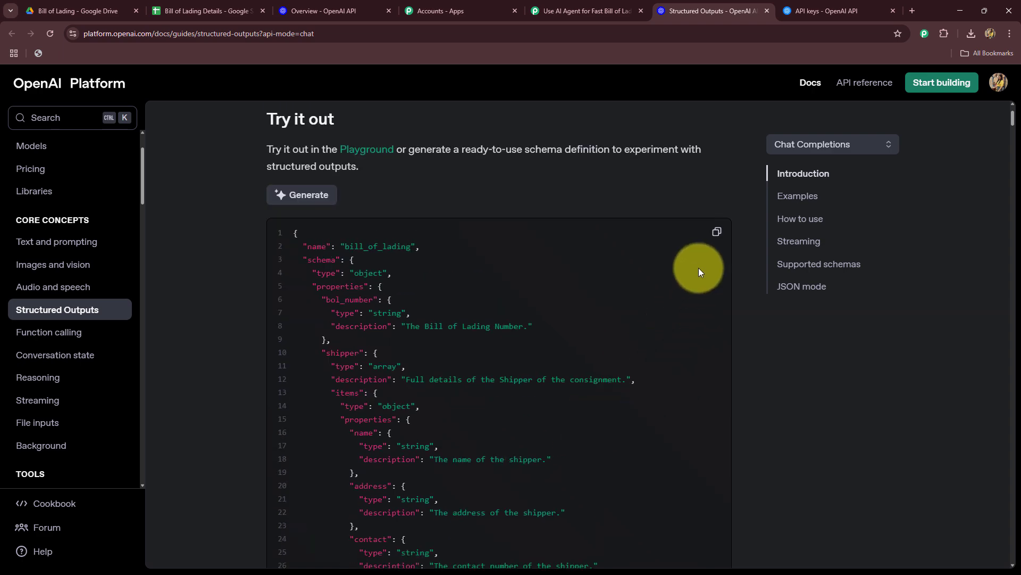
{"action": "left_click", "coordinate": [714, 231]}
{"action": "left_click", "coordinate": [574, 10]}
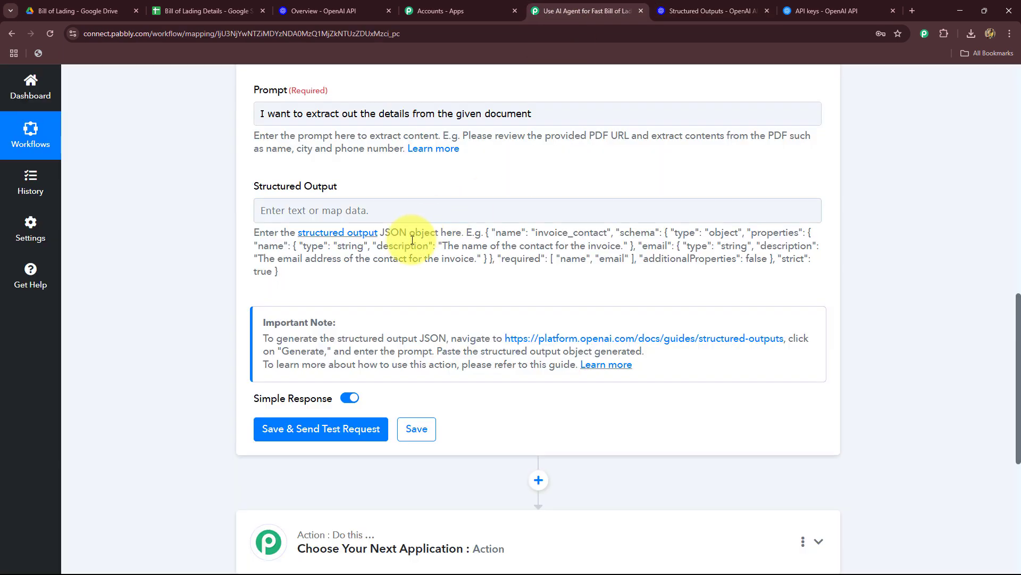
{"action": "left_click", "coordinate": [376, 212]}
{"action": "key", "text": "ctrl+v"}
Check the pasted schema, then save the OpenAI action and send a test request.
{"action": "scroll", "coordinate": [206, 289], "scroll_direction": "down", "scroll_amount": 3}
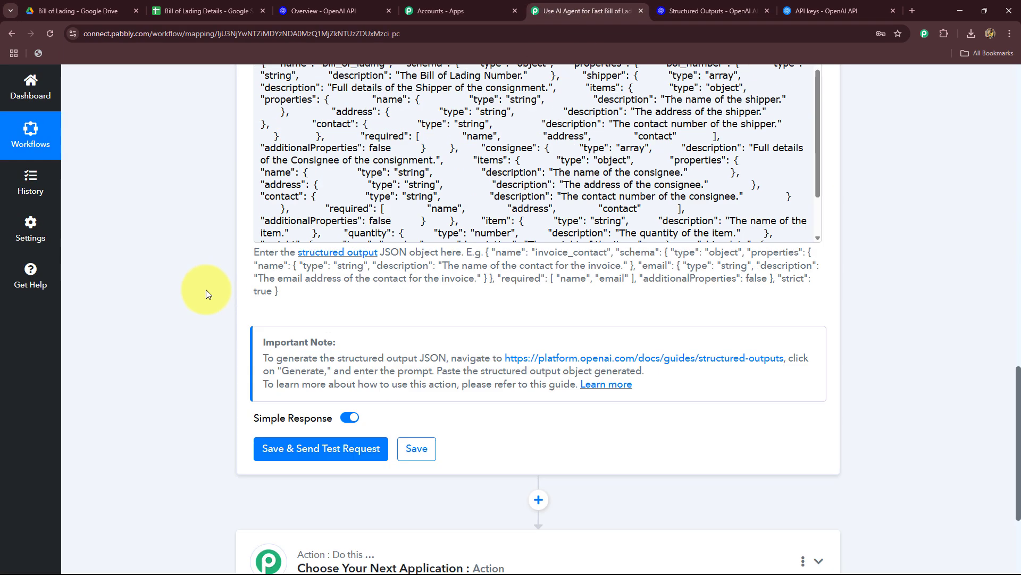
{"action": "scroll", "coordinate": [206, 289], "scroll_direction": "up", "scroll_amount": 3}
{"action": "scroll", "coordinate": [183, 386], "scroll_direction": "down", "scroll_amount": 5}
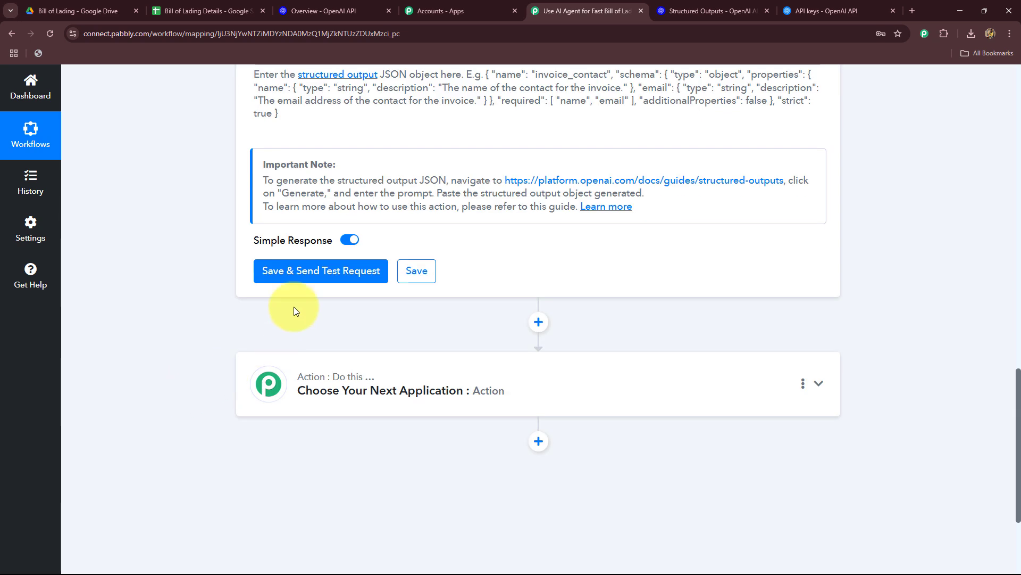
{"action": "left_click", "coordinate": [258, 274]}
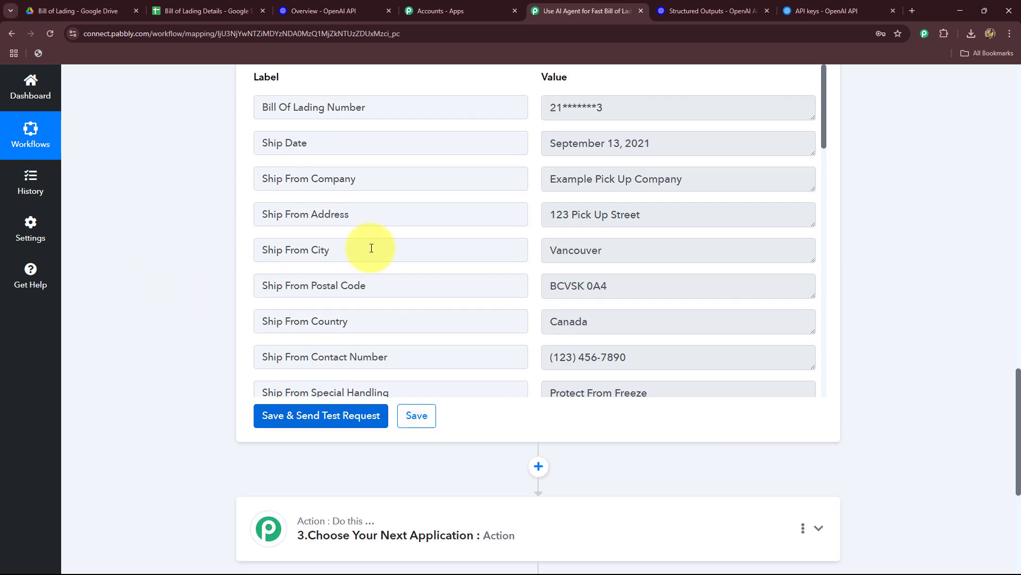
Examine the extracted values in the OpenAI test response, including bill of lading number, ship date, shipper, delivery, carrier and weight details.
{"action": "left_click", "coordinate": [640, 107]}
{"action": "key", "text": "ctrl+a"}
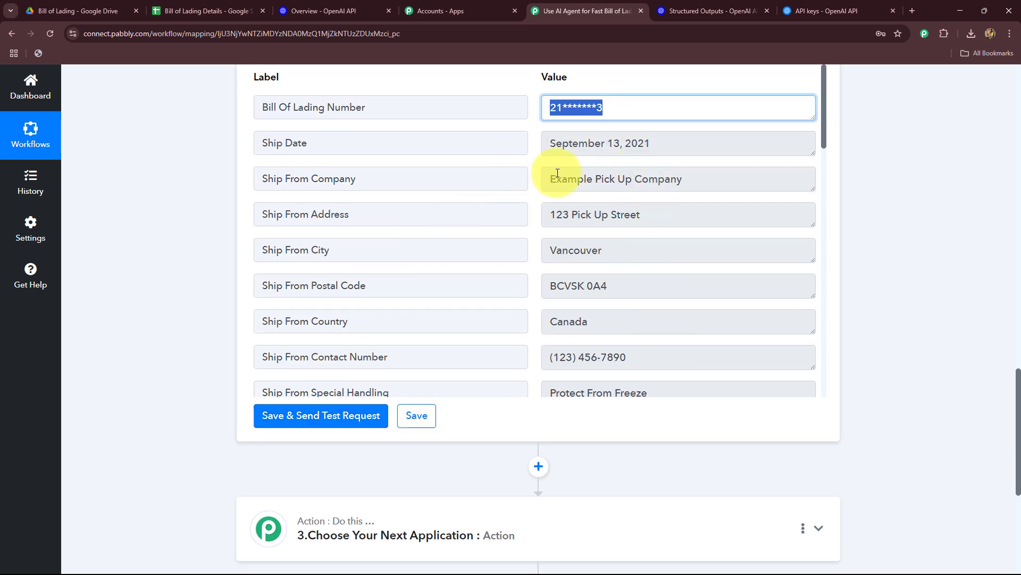
{"action": "left_click", "coordinate": [686, 147]}
{"action": "key", "text": "ctrl+a"}
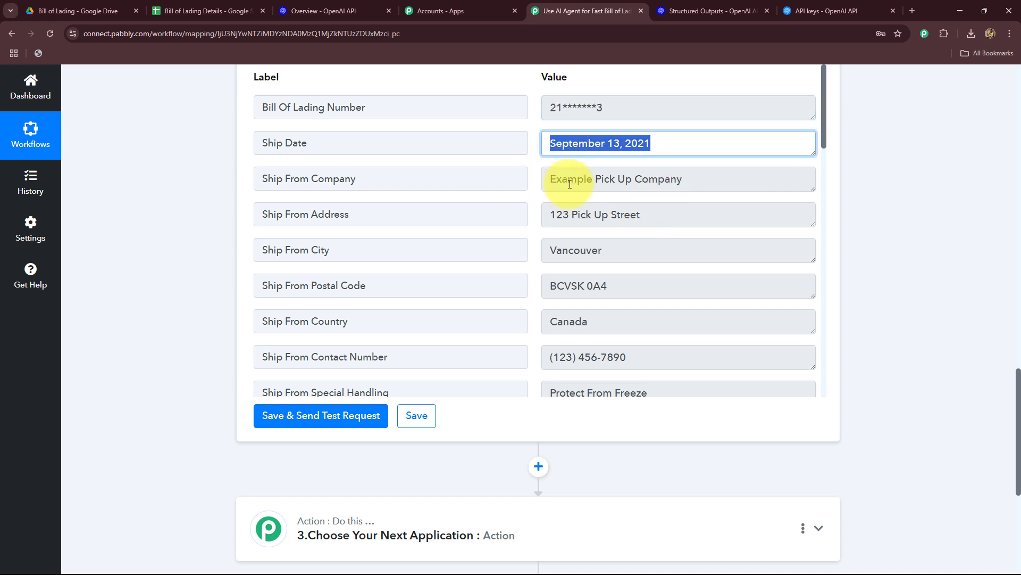
{"action": "left_click", "coordinate": [707, 179]}
{"action": "key", "text": "ctrl+a"}
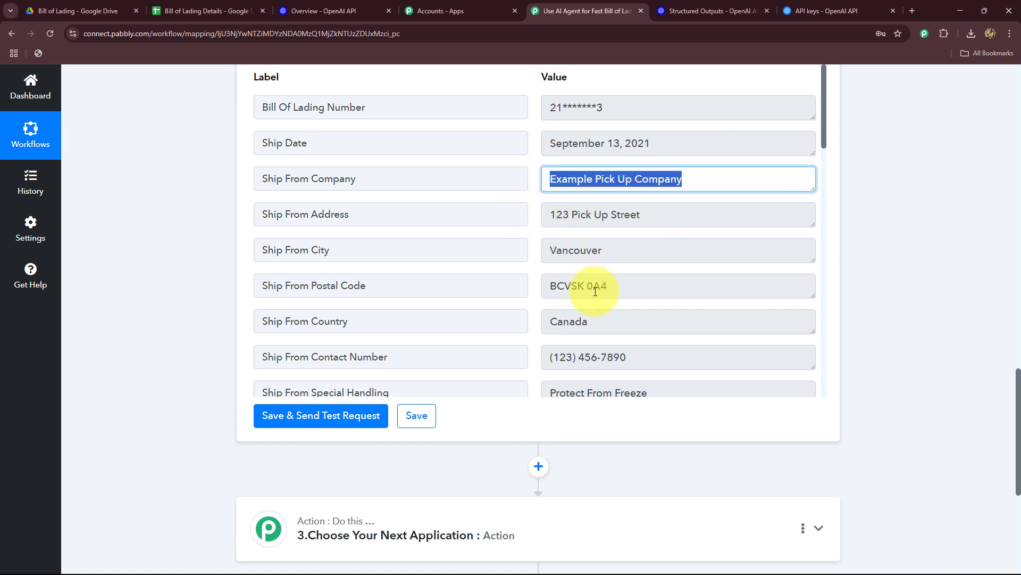
{"action": "scroll", "coordinate": [596, 293], "scroll_direction": "down", "scroll_amount": 2}
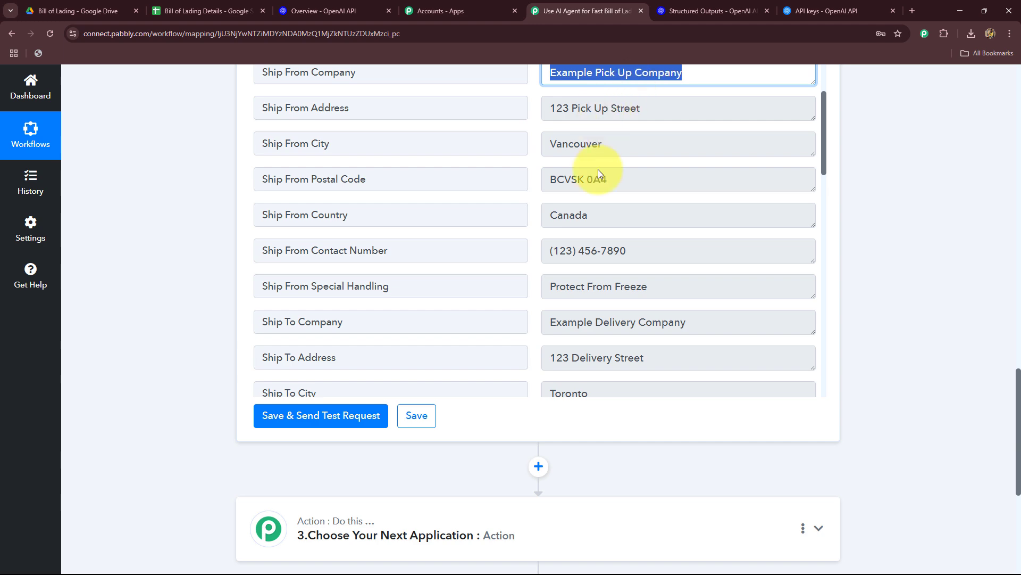
{"action": "scroll", "coordinate": [607, 288], "scroll_direction": "down", "scroll_amount": 15}
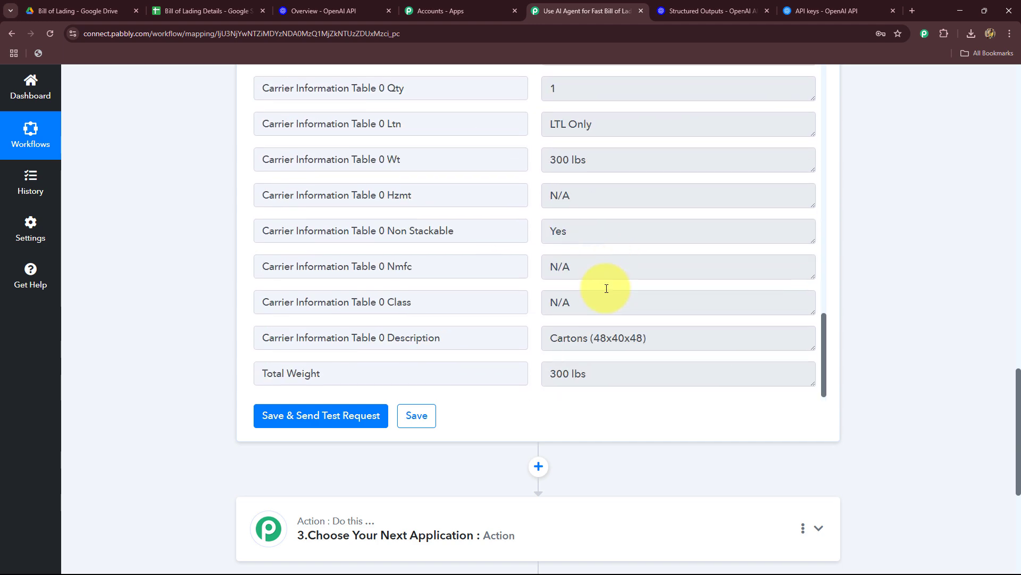
{"action": "scroll", "coordinate": [603, 317], "scroll_direction": "up", "scroll_amount": 16}
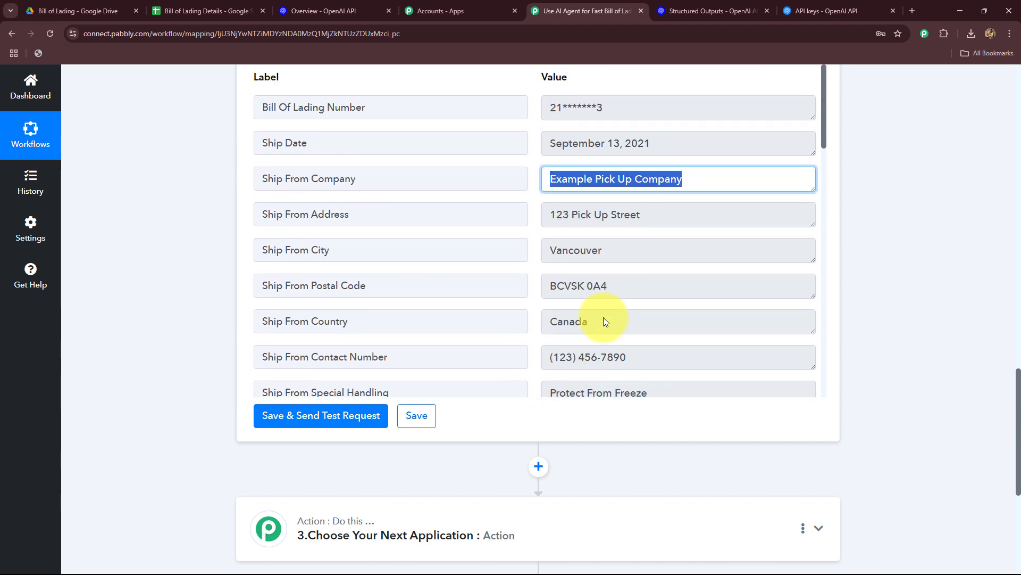
{"action": "scroll", "coordinate": [604, 317], "scroll_direction": "down", "scroll_amount": 7}
{"action": "scroll", "coordinate": [604, 317], "scroll_direction": "down", "scroll_amount": 6}
{"action": "scroll", "coordinate": [905, 276], "scroll_direction": "down", "scroll_amount": 4}
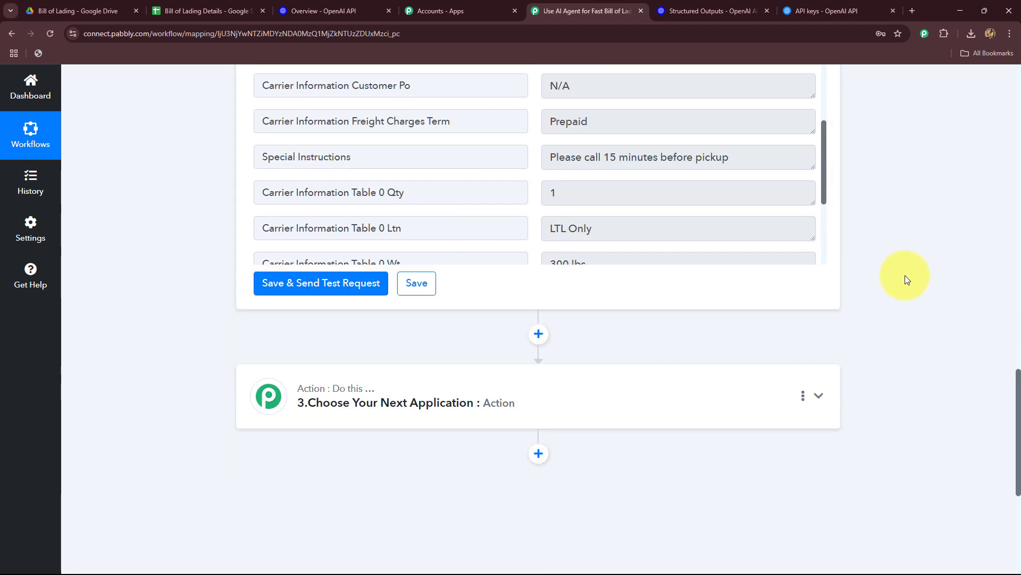
Set up the third workflow action with Google Sheets as the app and Add New Row as the action event.
{"action": "left_click", "coordinate": [176, 11]}
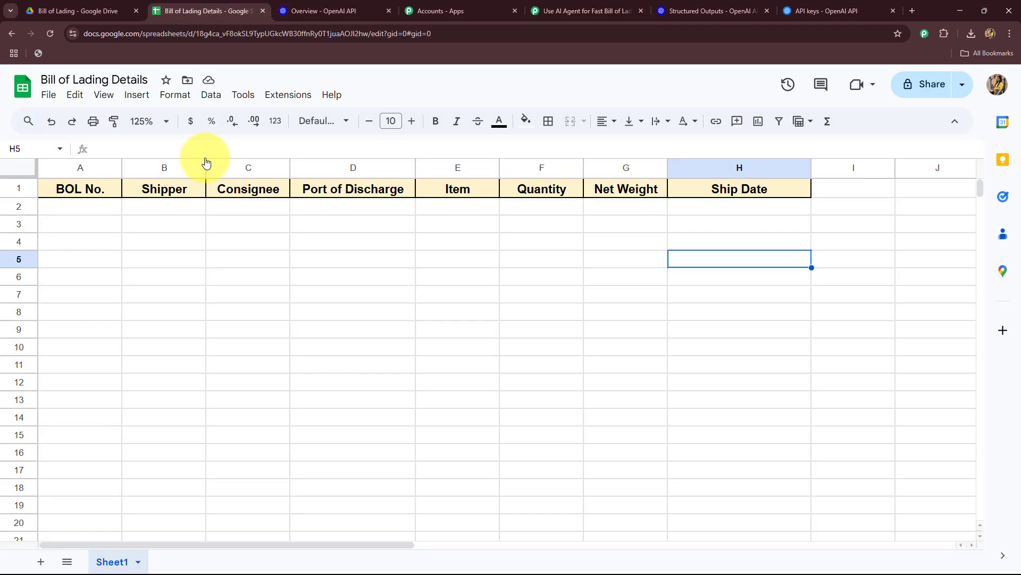
{"action": "left_click", "coordinate": [570, 13]}
{"action": "scroll", "coordinate": [332, 396], "scroll_direction": "up", "scroll_amount": 4}
{"action": "left_click", "coordinate": [304, 297]}
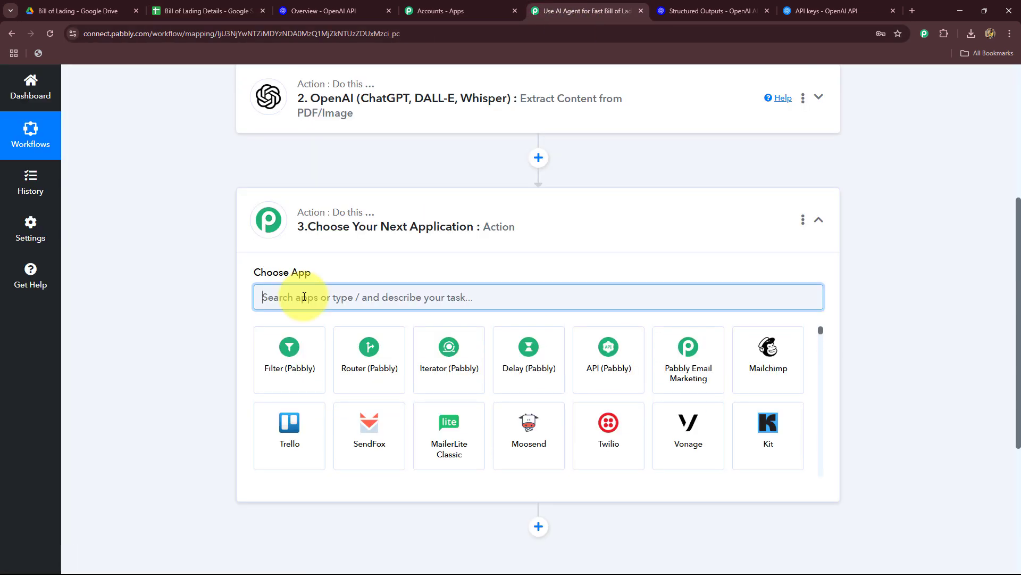
{"action": "type", "text": "Goo"}
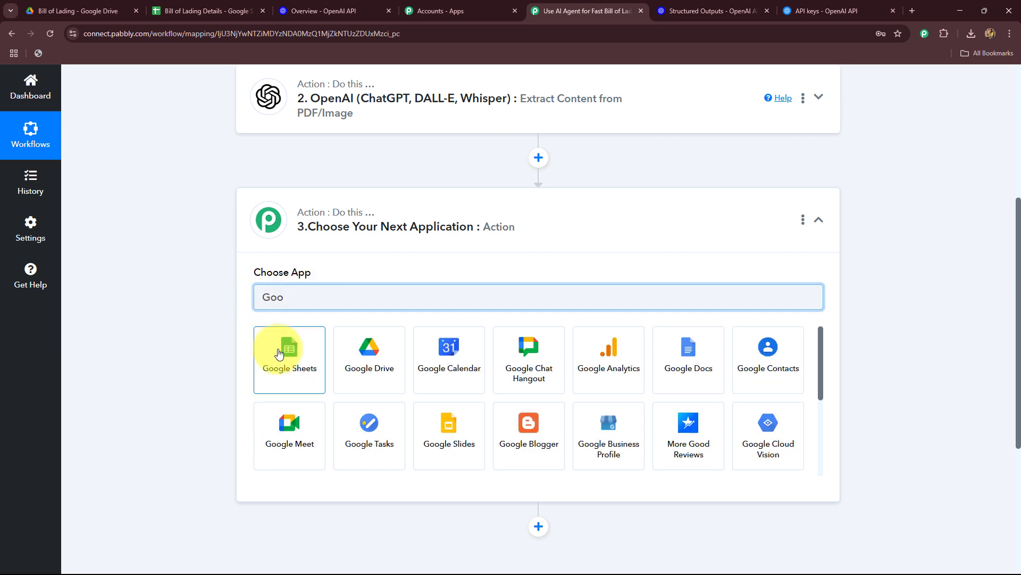
{"action": "left_click", "coordinate": [280, 355]}
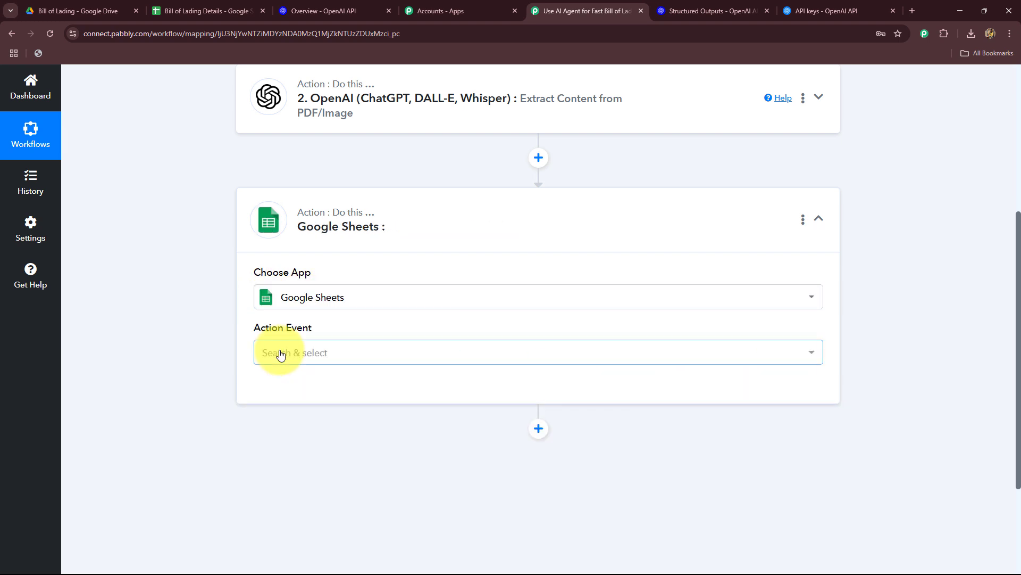
{"action": "left_click", "coordinate": [273, 352]}
{"action": "left_click", "coordinate": [281, 154]}
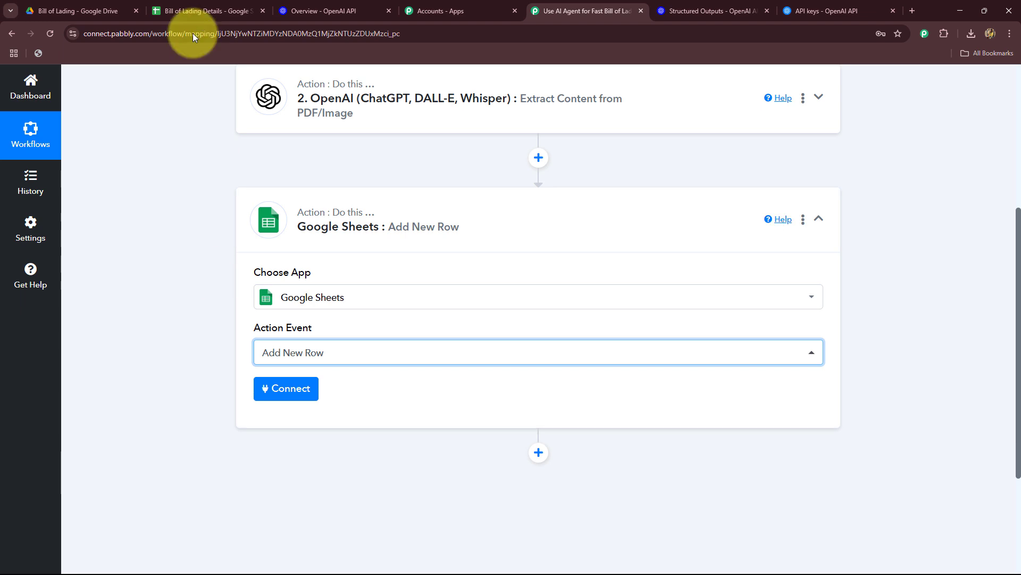
Add a new Google Sheets connection for the Add New Row action and authorize it with the Google account.
{"action": "left_click", "coordinate": [210, 10]}
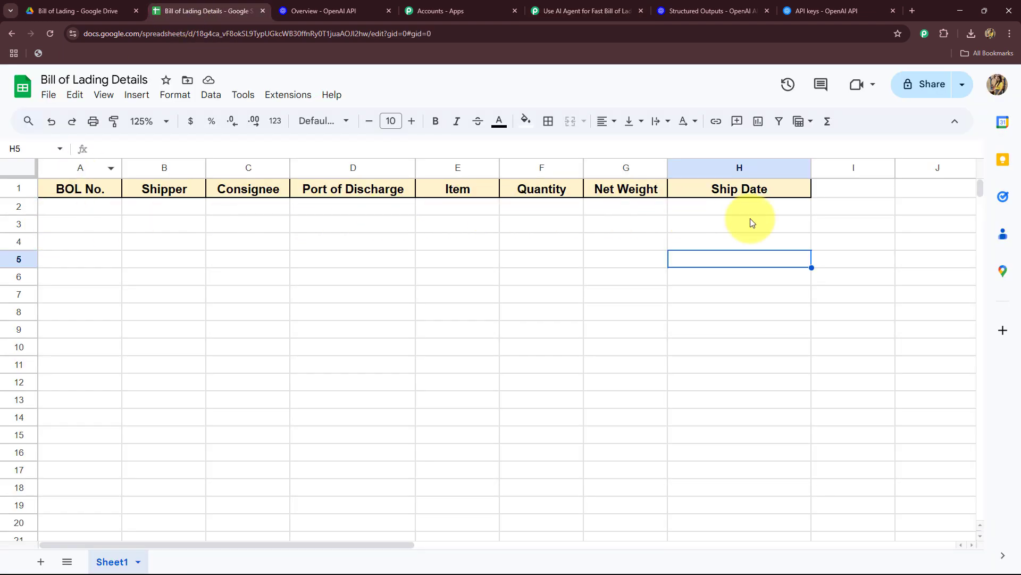
{"action": "left_click", "coordinate": [628, 11]}
{"action": "left_click", "coordinate": [275, 390]}
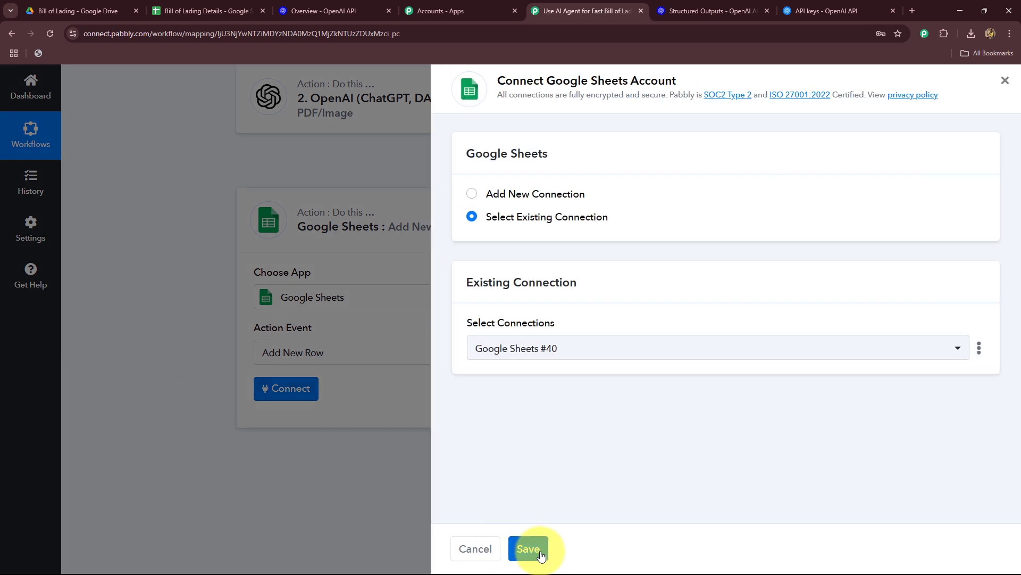
{"action": "left_click", "coordinate": [474, 194]}
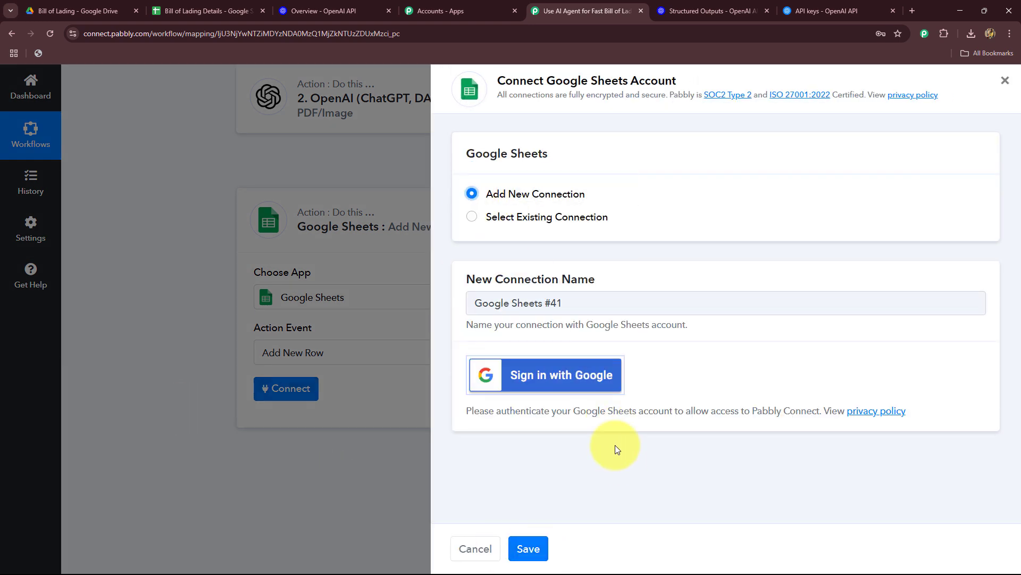
{"action": "left_click", "coordinate": [205, 10]}
{"action": "left_click", "coordinate": [580, 4]}
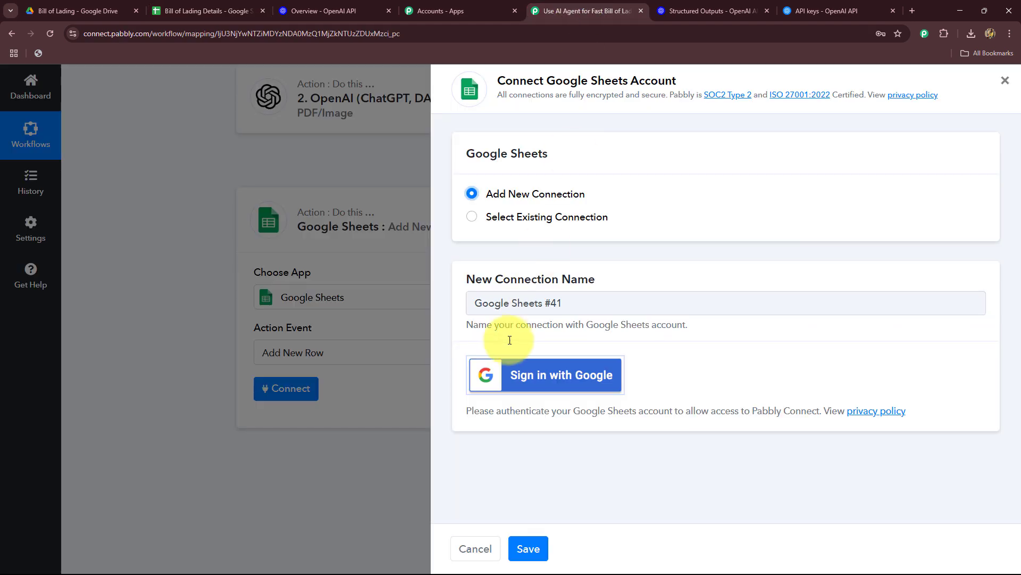
{"action": "left_click", "coordinate": [522, 379]}
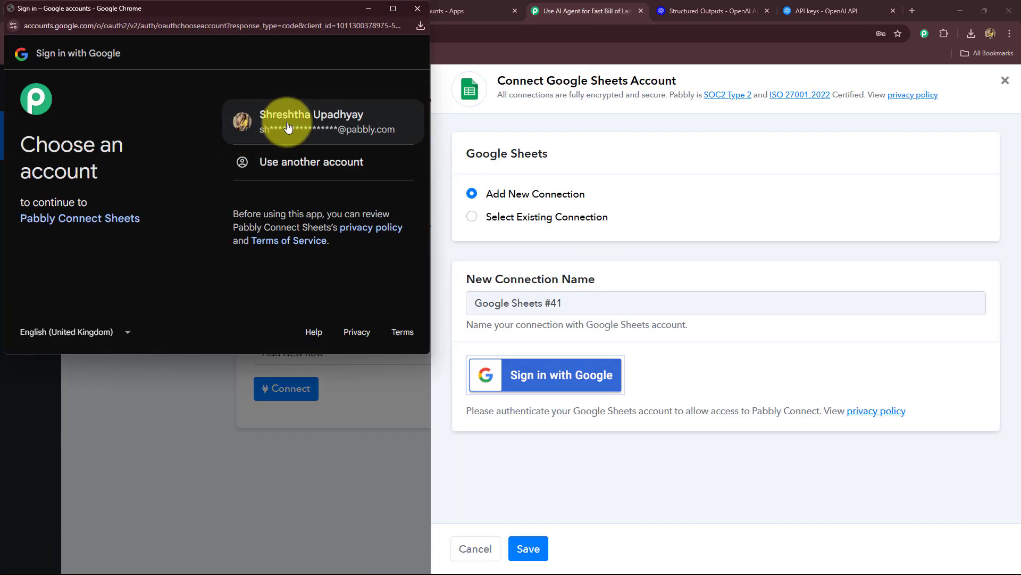
{"action": "left_click", "coordinate": [288, 127]}
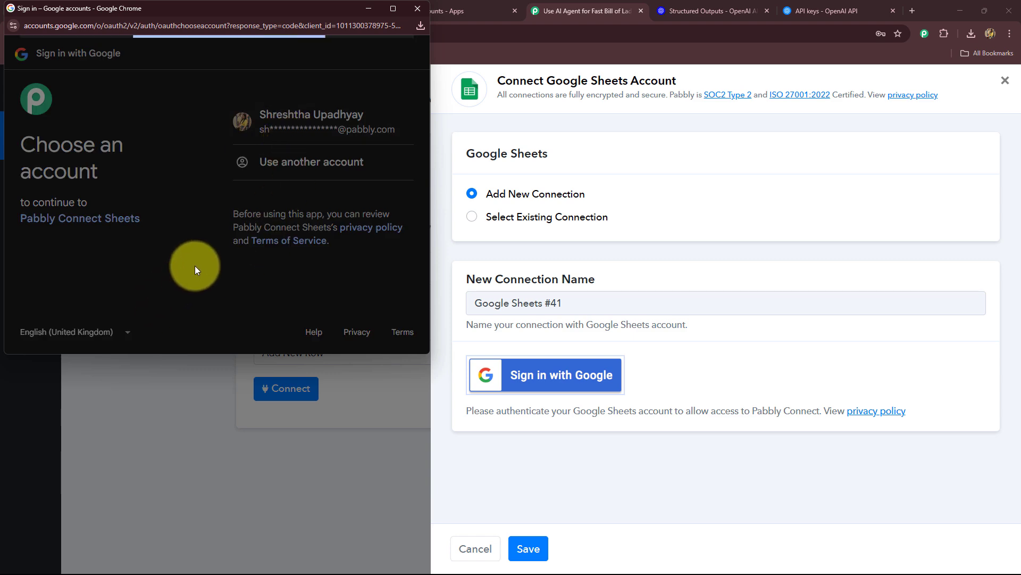
{"action": "left_click", "coordinate": [373, 283]}
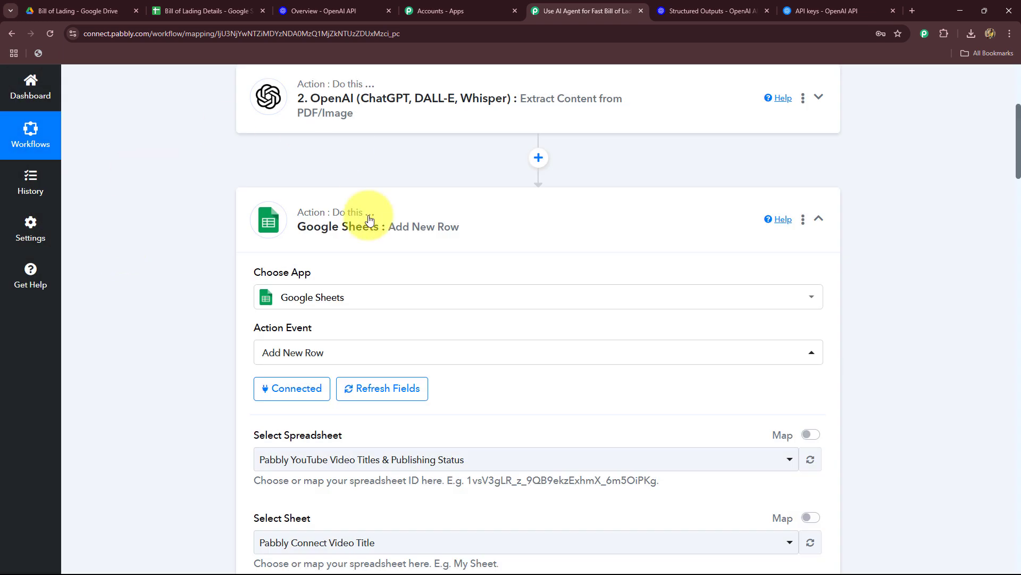
Choose the Bill of Lading Details spreadsheet as the destination, with Sheet1 as its sheet.
{"action": "scroll", "coordinate": [183, 260], "scroll_direction": "down", "scroll_amount": 6}
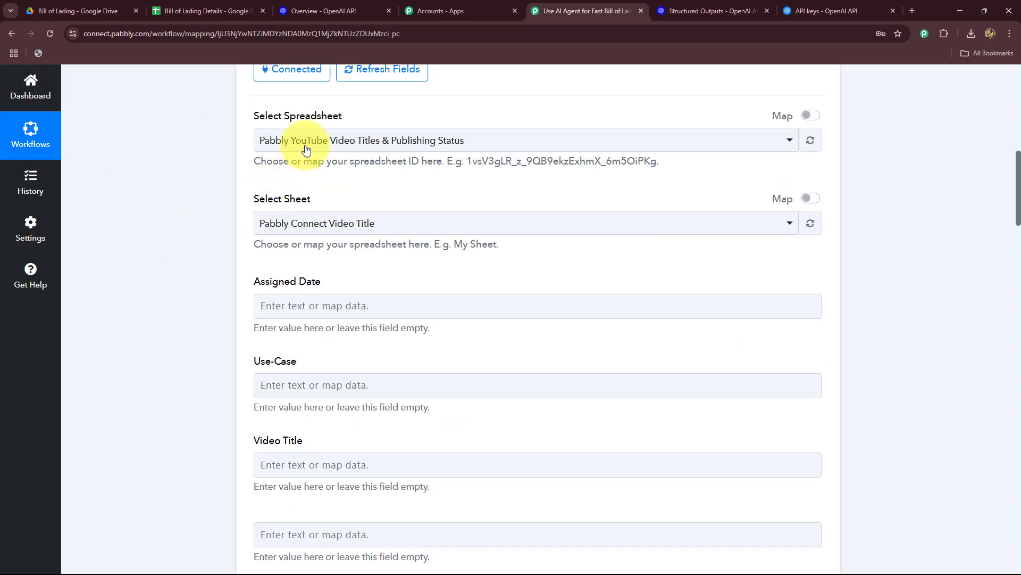
{"action": "left_click", "coordinate": [199, 8]}
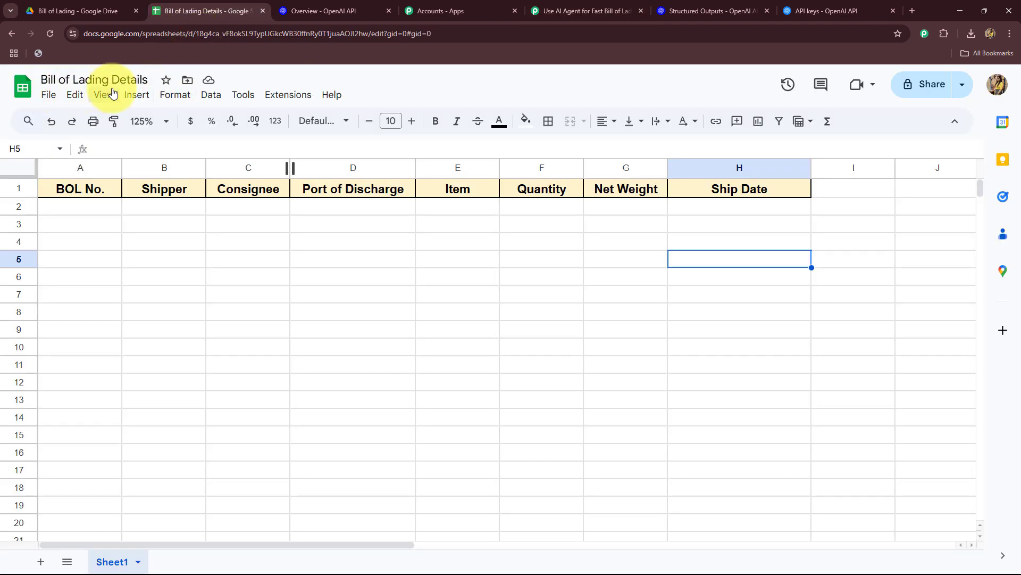
{"action": "left_click", "coordinate": [543, 11]}
{"action": "left_click", "coordinate": [317, 139]}
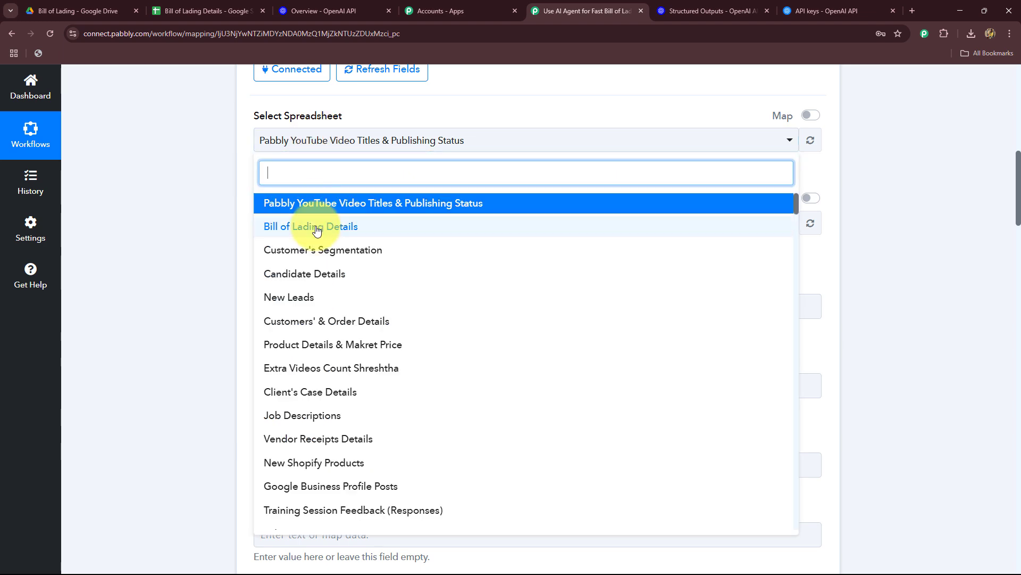
{"action": "left_click", "coordinate": [298, 224]}
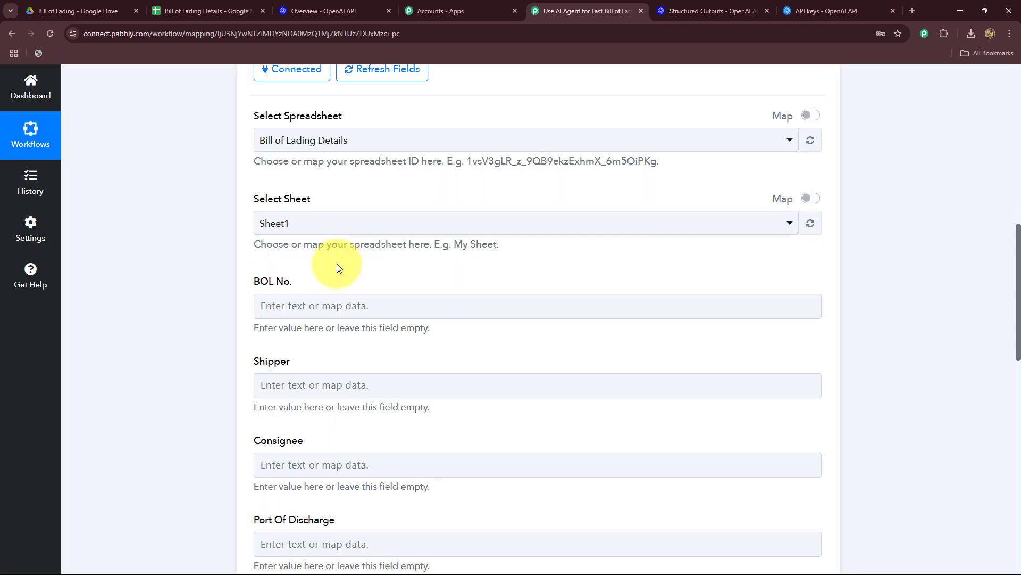
Map the BOL No. field to the Bill Of Lading Number value from the OpenAI step.
{"action": "scroll", "coordinate": [336, 263], "scroll_direction": "down", "scroll_amount": 5}
{"action": "scroll", "coordinate": [347, 395], "scroll_direction": "down", "scroll_amount": 4}
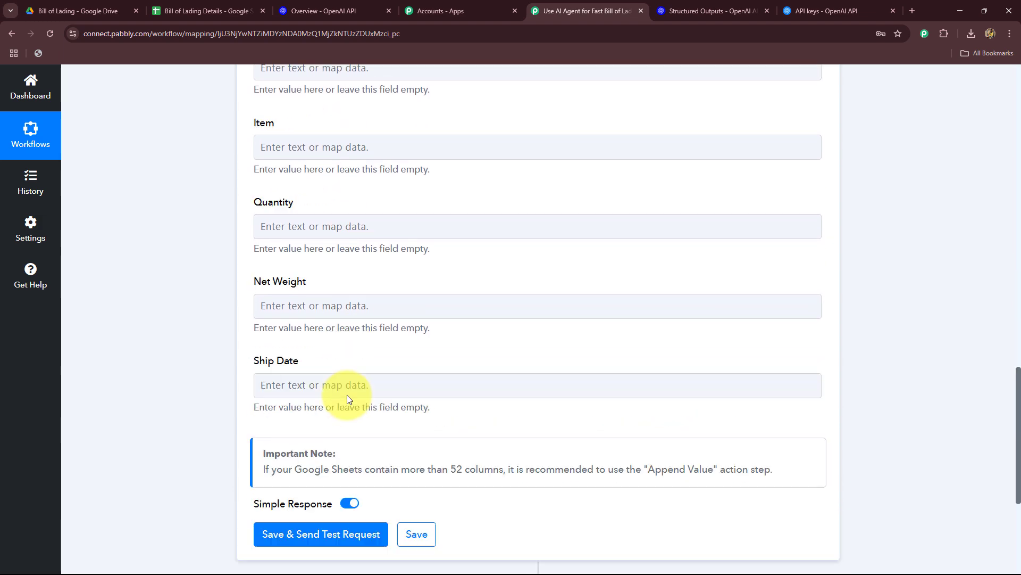
{"action": "scroll", "coordinate": [347, 391], "scroll_direction": "up", "scroll_amount": 12}
{"action": "scroll", "coordinate": [346, 388], "scroll_direction": "down", "scroll_amount": 5}
{"action": "left_click", "coordinate": [322, 204]}
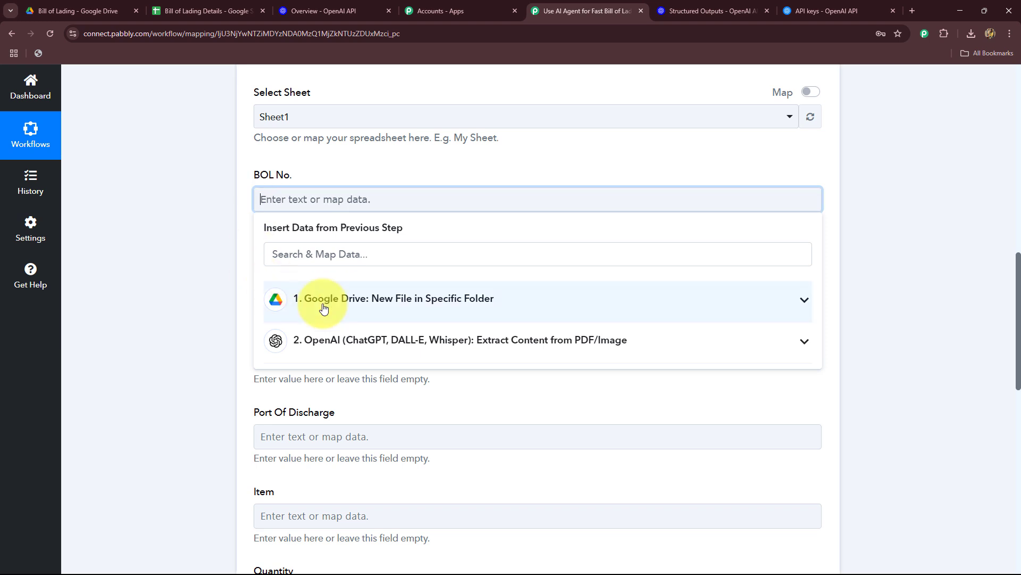
{"action": "left_click", "coordinate": [364, 341]}
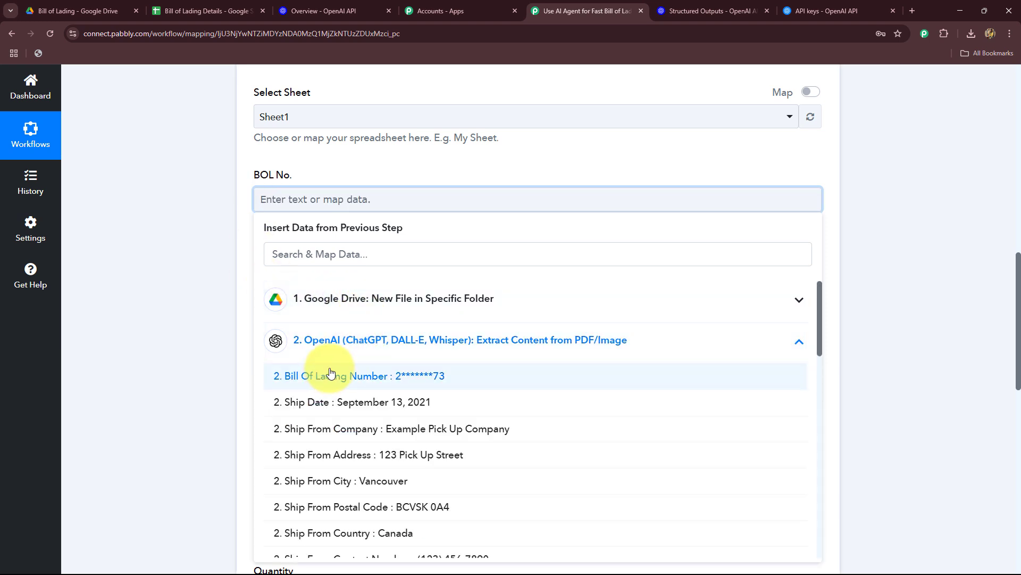
{"action": "left_click", "coordinate": [417, 376]}
{"action": "left_click", "coordinate": [171, 319]}
Map the Shipper field to the OpenAI Ship From company, address, city, postal code, country and contact number, separated by commas.
{"action": "scroll", "coordinate": [187, 295], "scroll_direction": "down", "scroll_amount": 1}
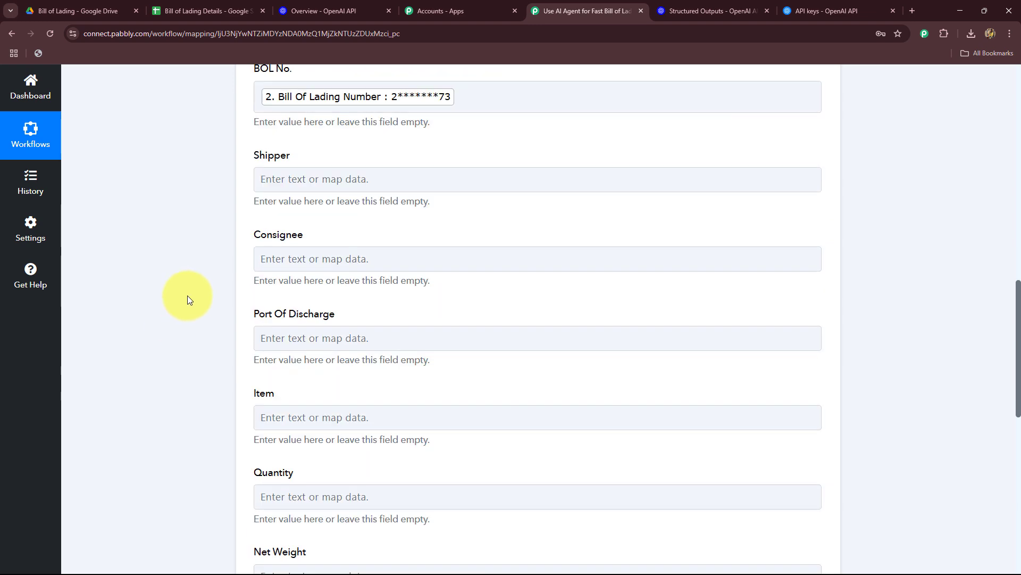
{"action": "left_click", "coordinate": [318, 181]}
{"action": "scroll", "coordinate": [167, 217], "scroll_direction": "down", "scroll_amount": 2}
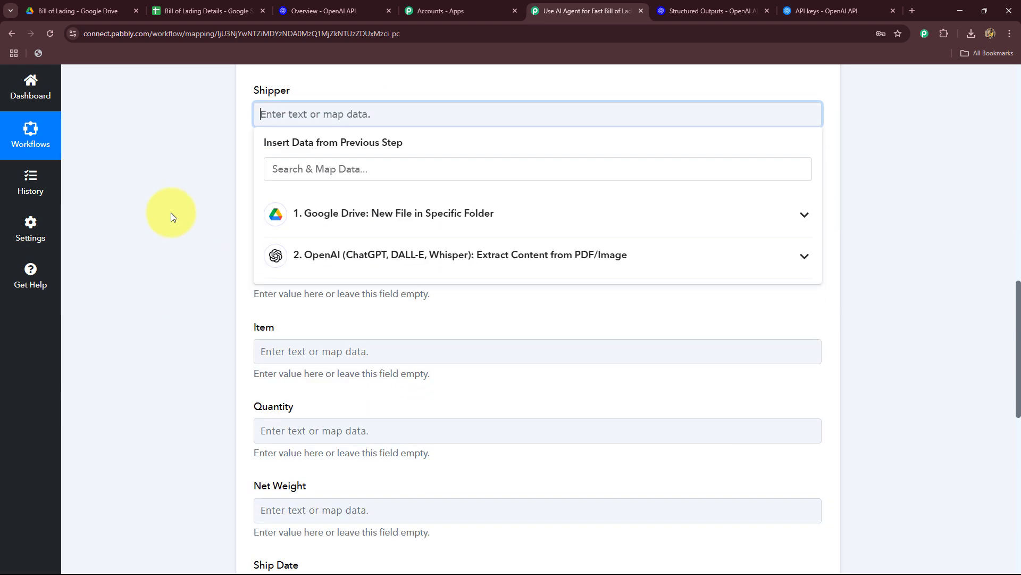
{"action": "left_click", "coordinate": [342, 216]}
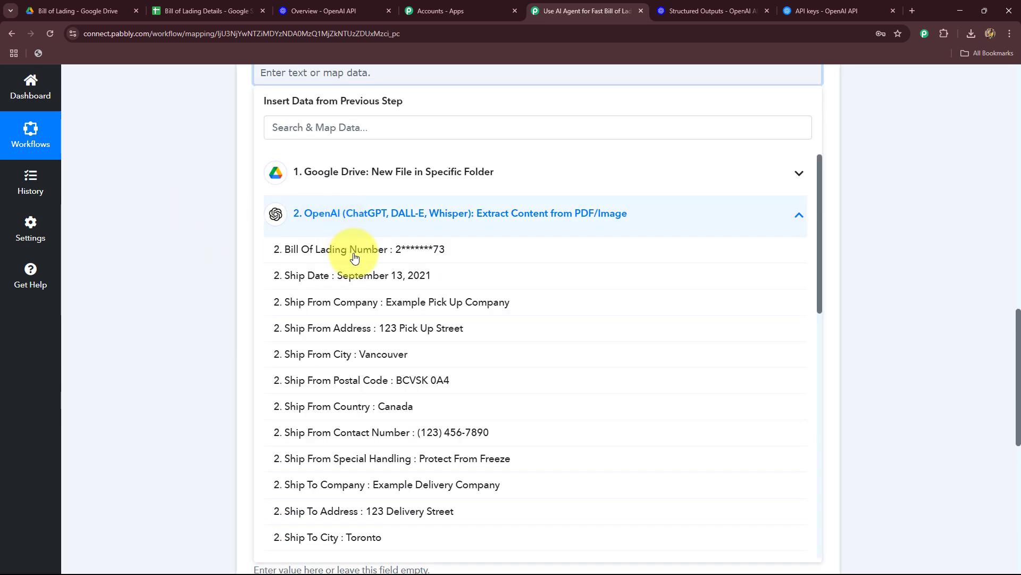
{"action": "left_click", "coordinate": [414, 310]}
{"action": "type", "text": ","}
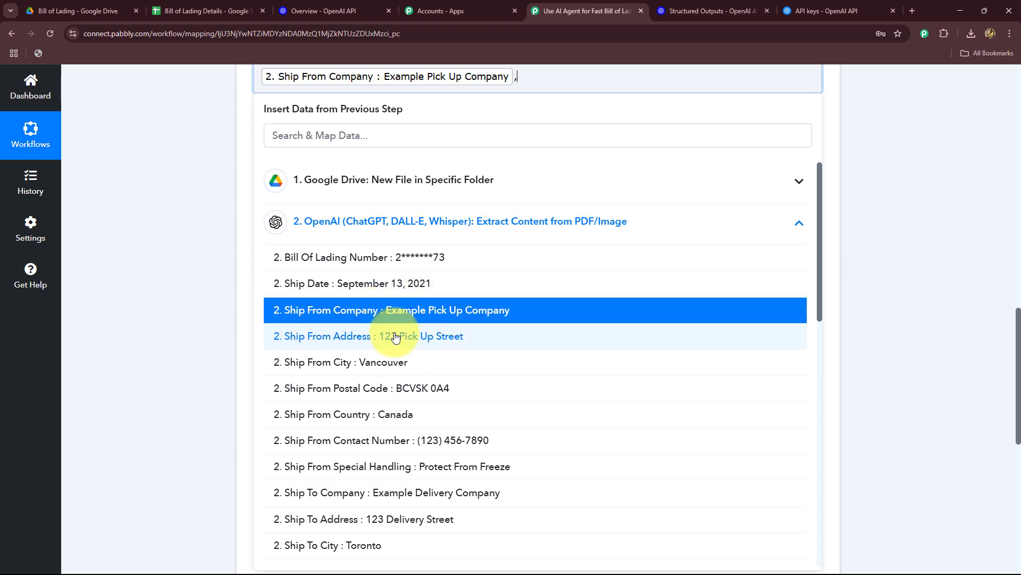
{"action": "left_click", "coordinate": [394, 339]}
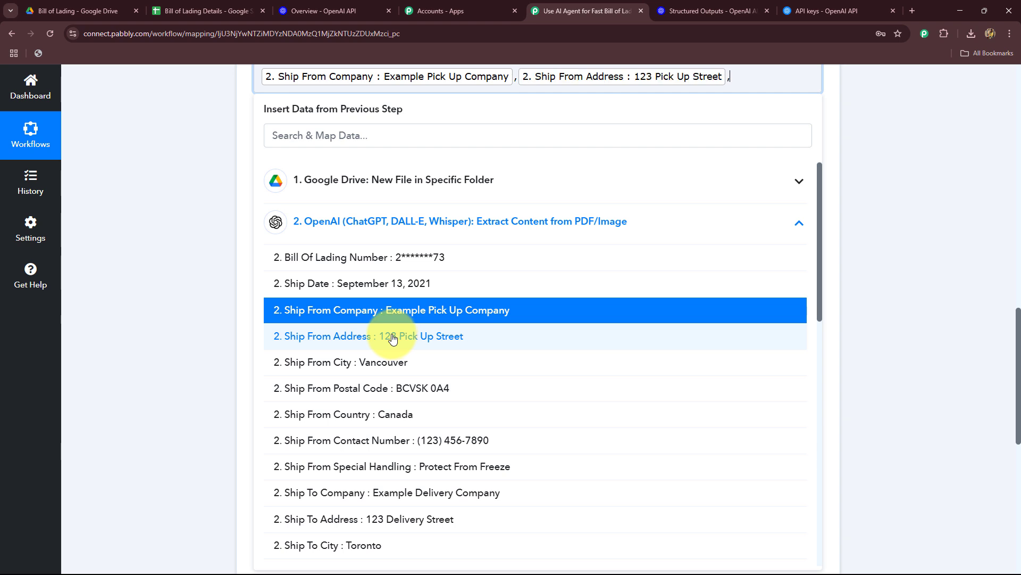
{"action": "left_click", "coordinate": [372, 363]}
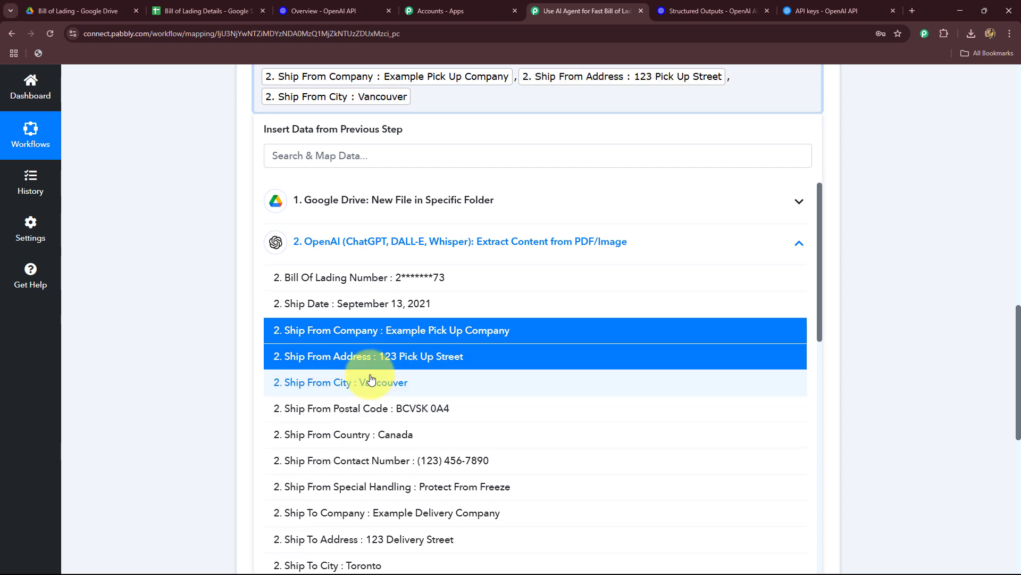
{"action": "left_click", "coordinate": [419, 416]}
{"action": "left_click", "coordinate": [418, 435]}
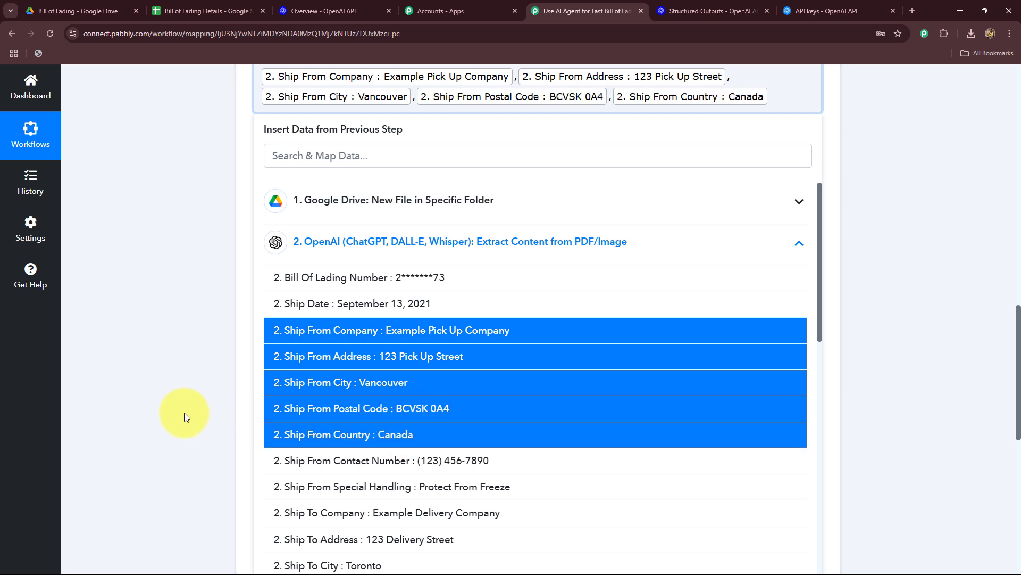
{"action": "left_click", "coordinate": [439, 468]}
{"action": "left_click", "coordinate": [167, 358]}
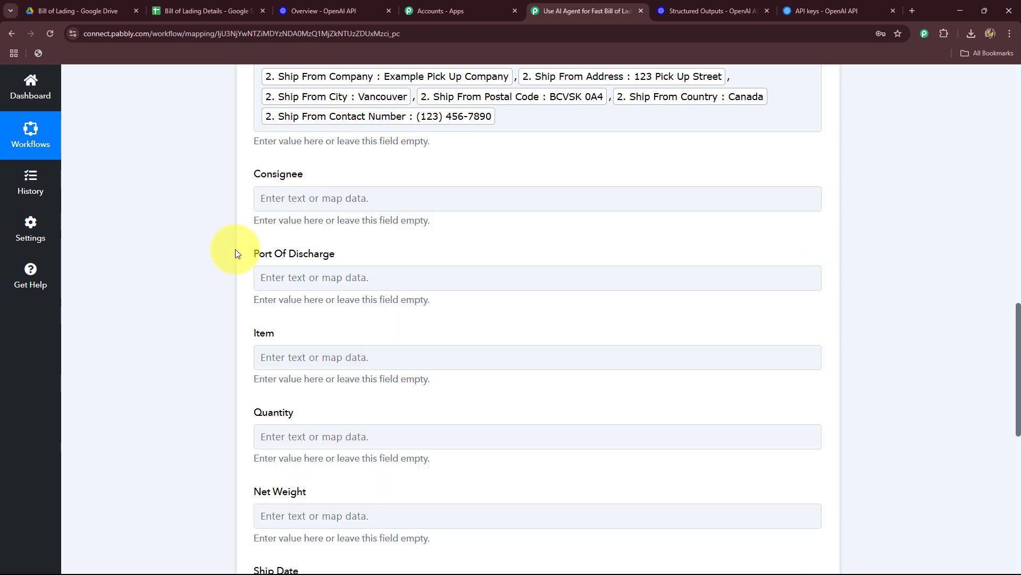
Map the Consignee field to the OpenAI Ship To company, address, city, postal code, country and contact number, separated by commas.
{"action": "scroll", "coordinate": [235, 253], "scroll_direction": "down", "scroll_amount": 2}
{"action": "left_click", "coordinate": [259, 89]}
{"action": "left_click", "coordinate": [380, 232]}
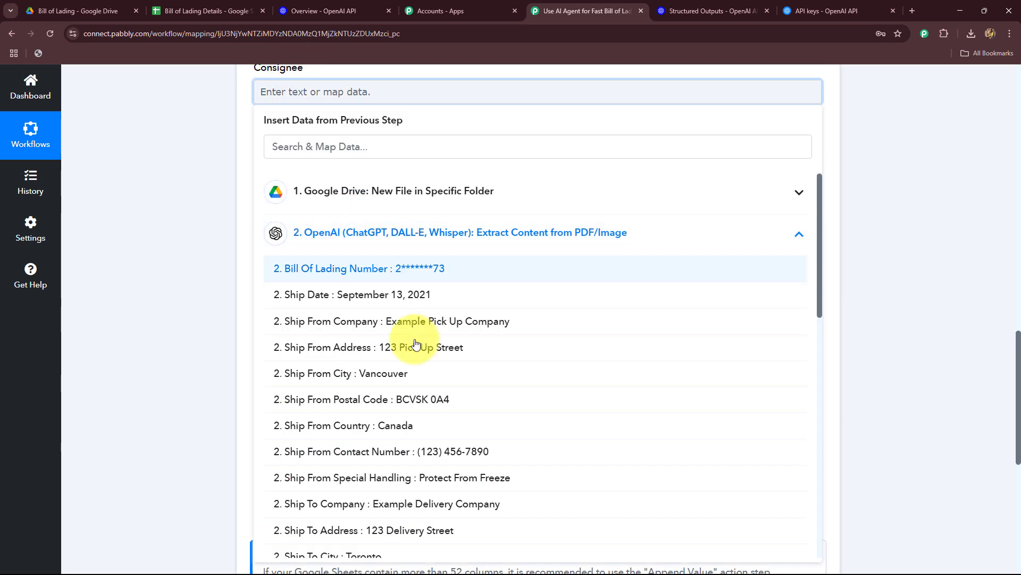
{"action": "scroll", "coordinate": [426, 380], "scroll_direction": "down", "scroll_amount": 2}
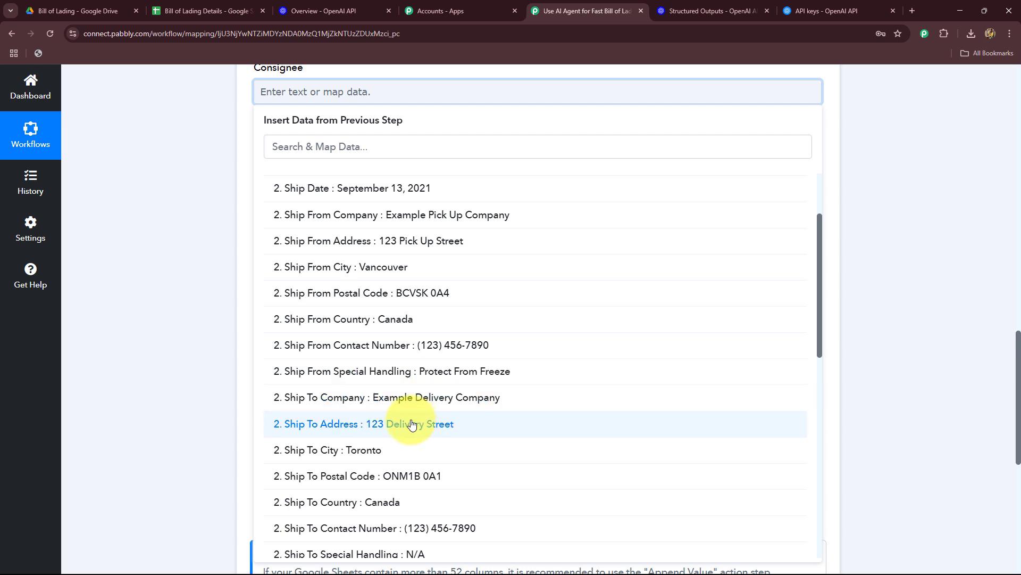
{"action": "left_click", "coordinate": [403, 403]}
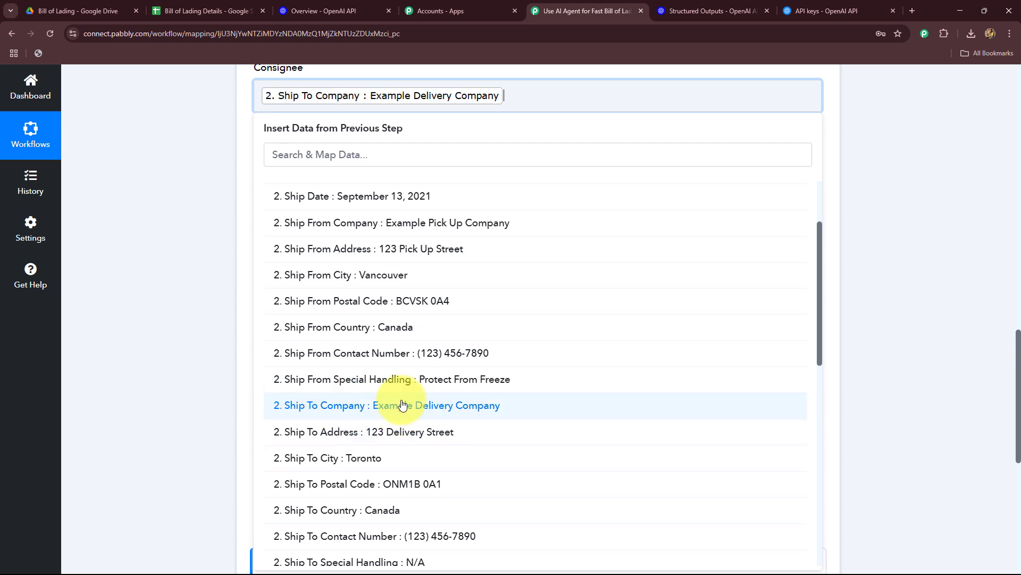
{"action": "left_click", "coordinate": [389, 434]}
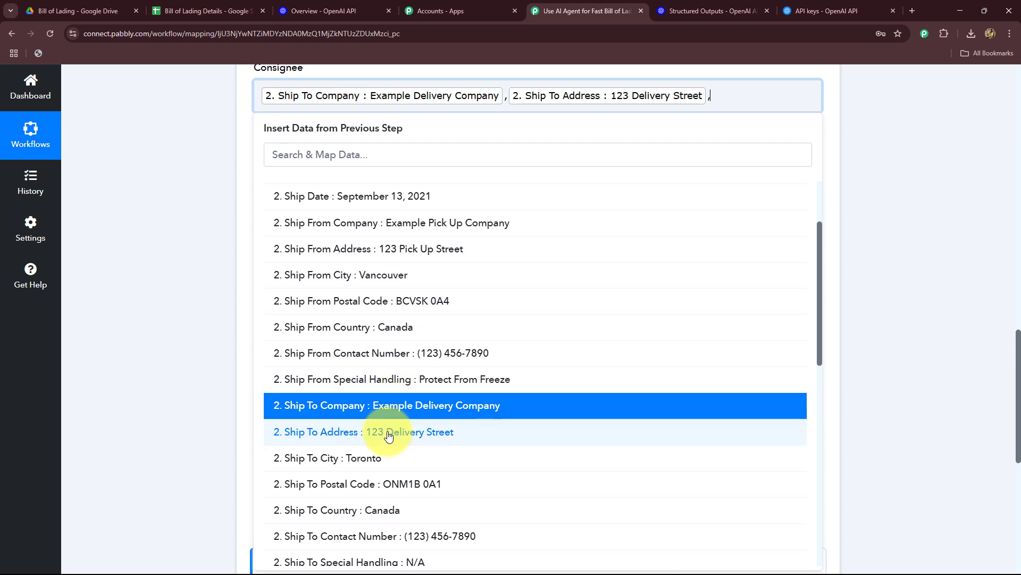
{"action": "left_click", "coordinate": [367, 458]}
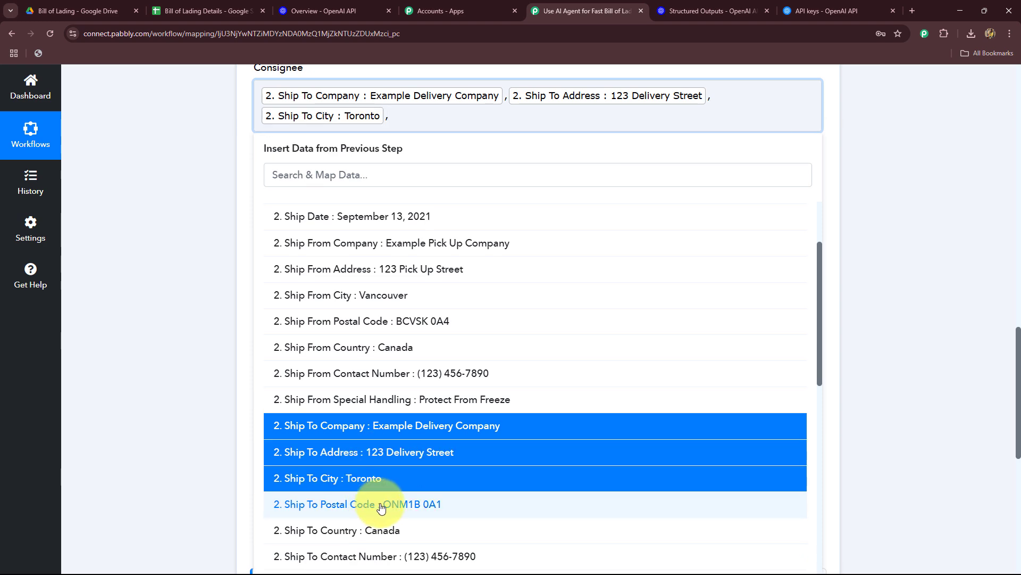
{"action": "left_click", "coordinate": [341, 503]}
{"action": "scroll", "coordinate": [194, 426], "scroll_direction": "down", "scroll_amount": 2}
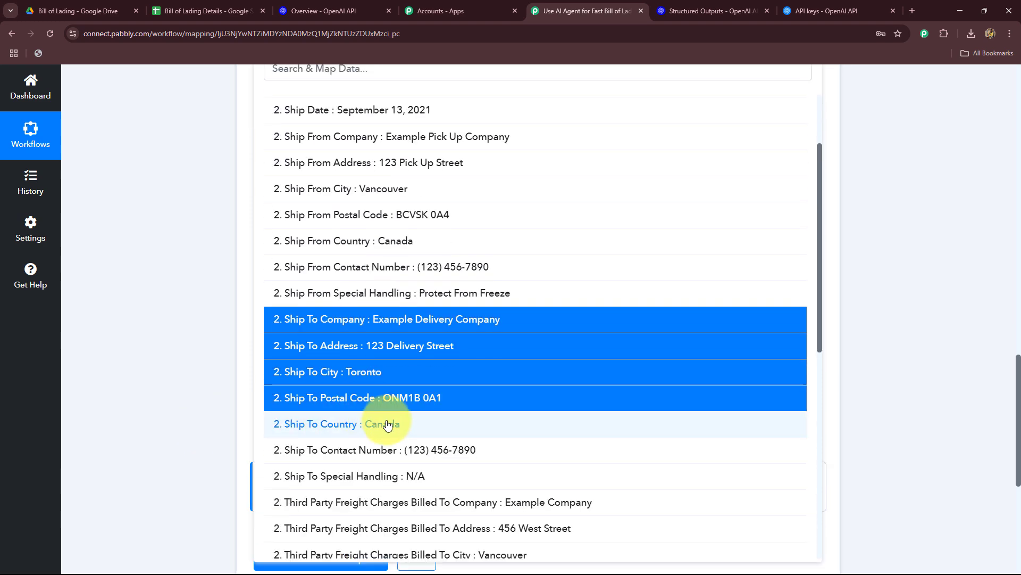
{"action": "left_click", "coordinate": [382, 425]}
{"action": "scroll", "coordinate": [114, 349], "scroll_direction": "down", "scroll_amount": 2}
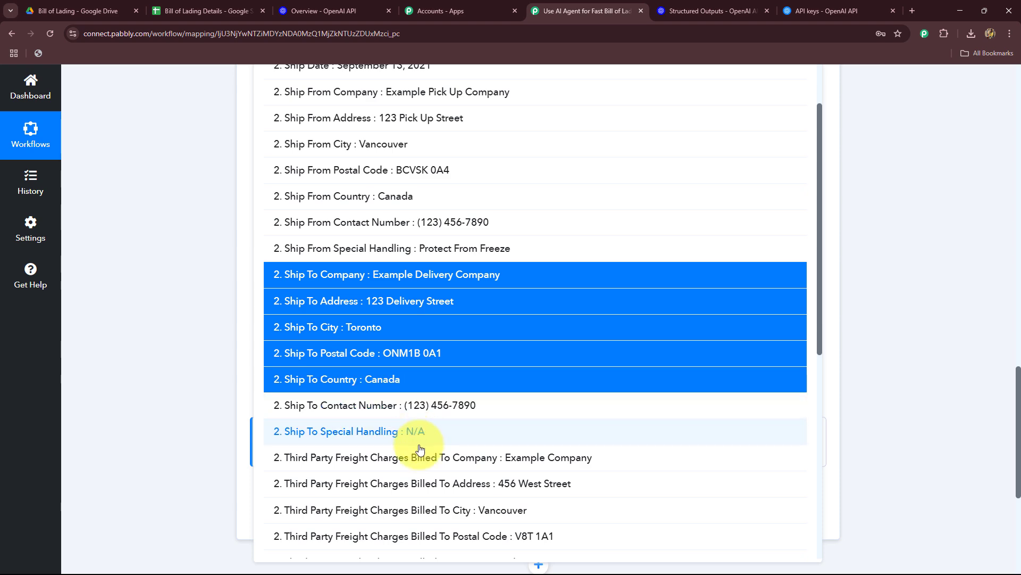
{"action": "scroll", "coordinate": [189, 287], "scroll_direction": "down", "scroll_amount": 6}
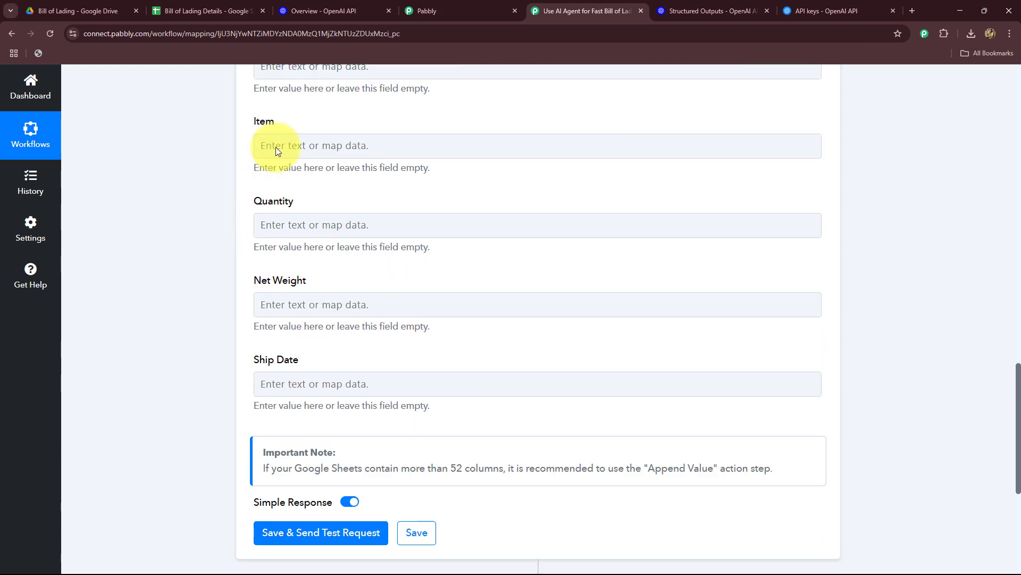
{"action": "scroll", "coordinate": [268, 138], "scroll_direction": "up", "scroll_amount": 2}
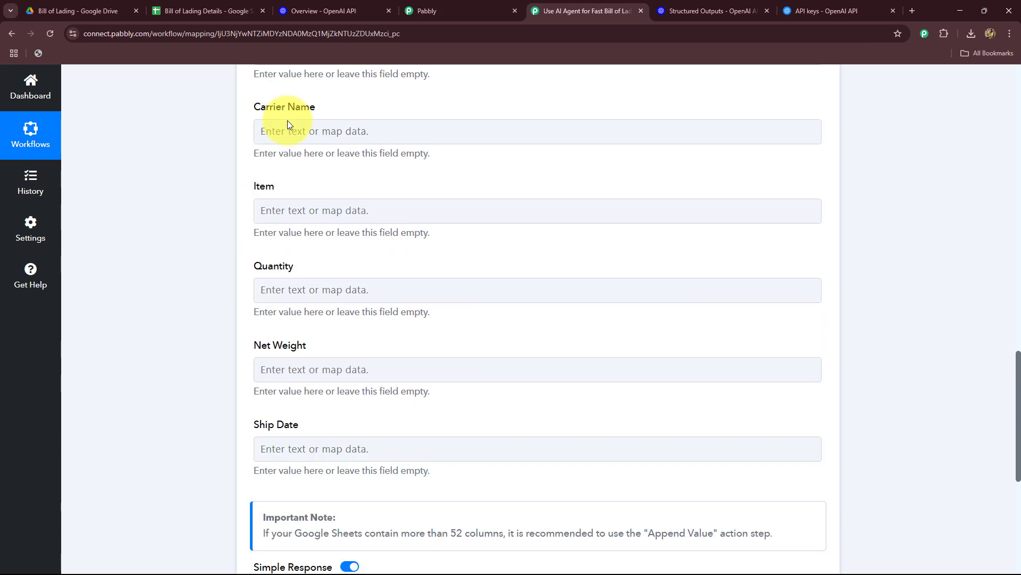
Map the Carrier Name field to the Third Party Freight Charges Billed To Company value from the OpenAI step.
{"action": "left_click", "coordinate": [265, 171]}
{"action": "left_click", "coordinate": [386, 315]}
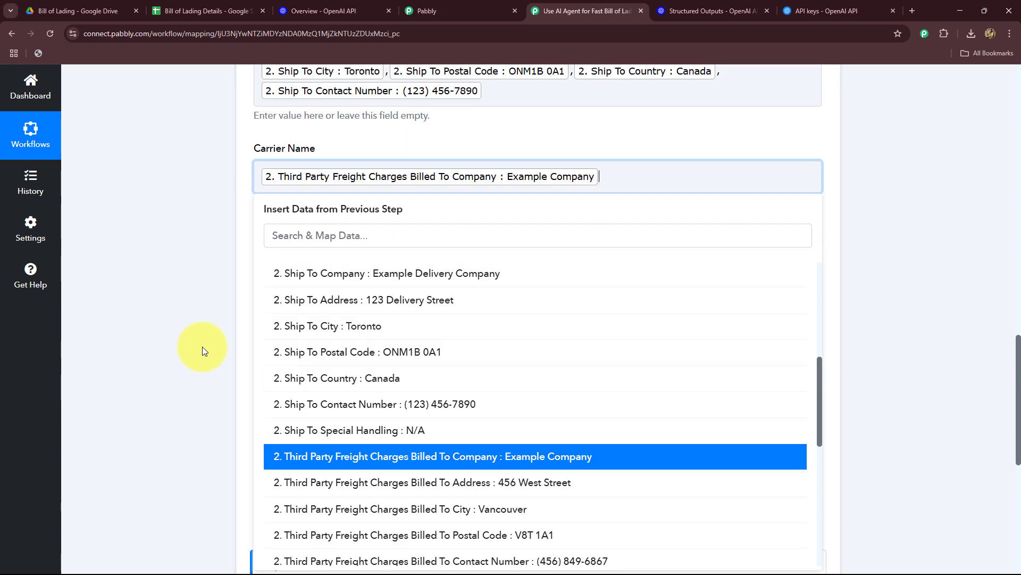
{"action": "left_click", "coordinate": [203, 315]}
{"action": "scroll", "coordinate": [239, 224], "scroll_direction": "down", "scroll_amount": 2}
Look through the OpenAI step's extracted values for one that fits the Item field.
{"action": "key", "text": "Tab"}
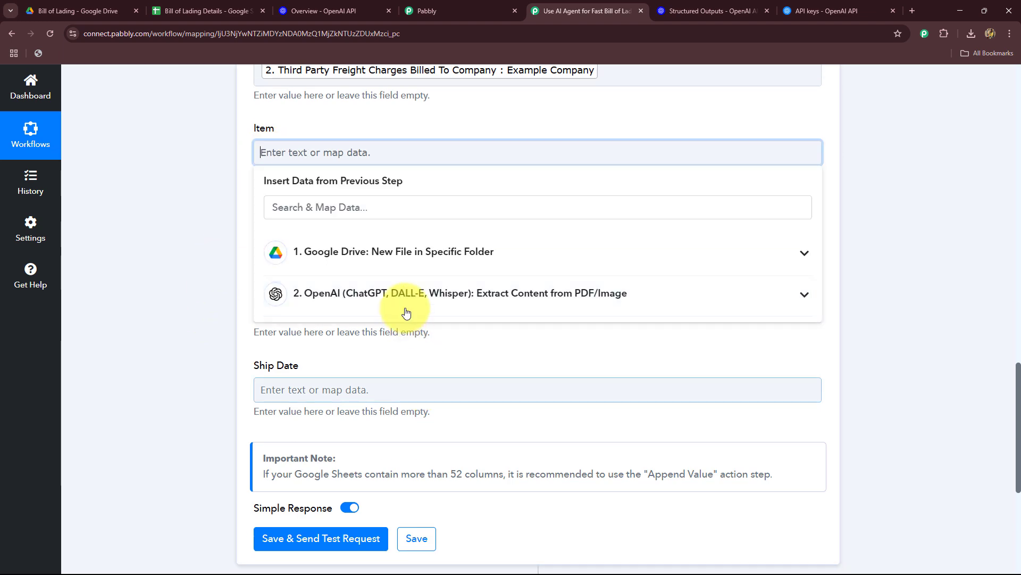
{"action": "left_click", "coordinate": [412, 293]}
{"action": "scroll", "coordinate": [425, 425], "scroll_direction": "down", "scroll_amount": 3}
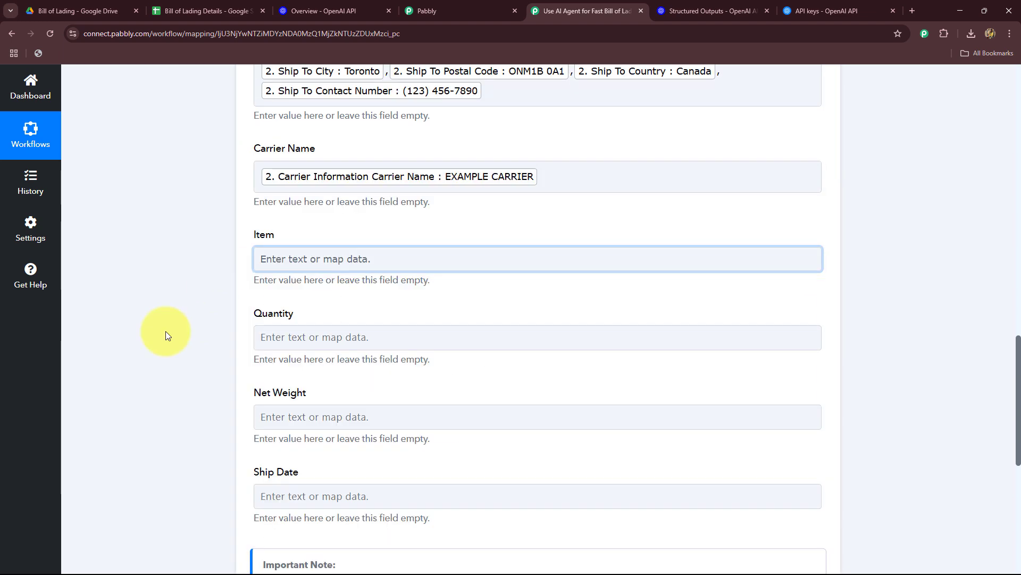
{"action": "scroll", "coordinate": [228, 216], "scroll_direction": "down", "scroll_amount": 4}
{"action": "scroll", "coordinate": [421, 349], "scroll_direction": "up", "scroll_amount": 2}
{"action": "left_click", "coordinate": [420, 152]}
{"action": "left_click", "coordinate": [415, 293]}
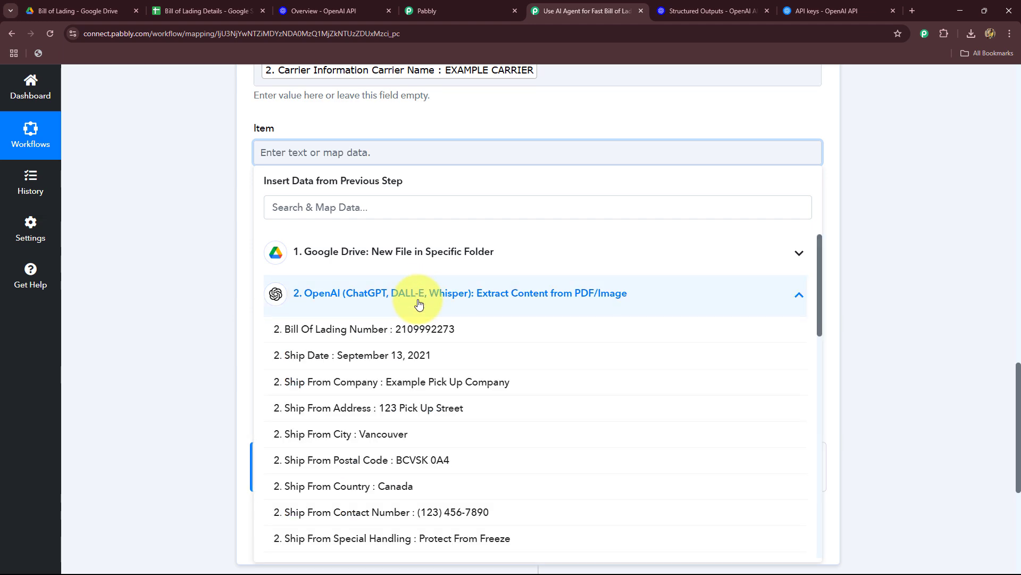
{"action": "scroll", "coordinate": [452, 451], "scroll_direction": "down", "scroll_amount": 7}
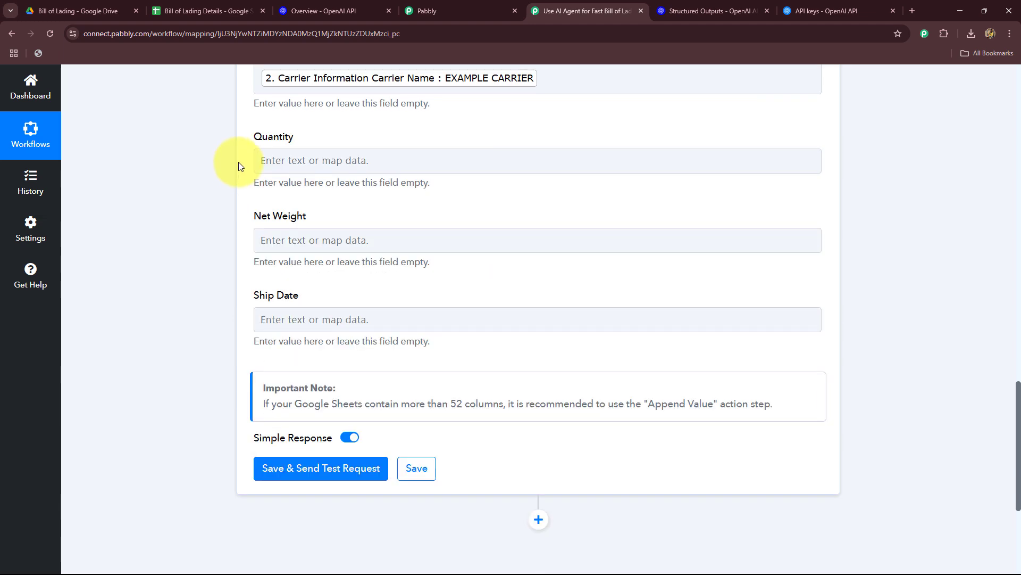
Map the Quantity field to the quantity value extracted by the OpenAI step.
{"action": "left_click", "coordinate": [261, 160]}
{"action": "left_click", "coordinate": [365, 301]}
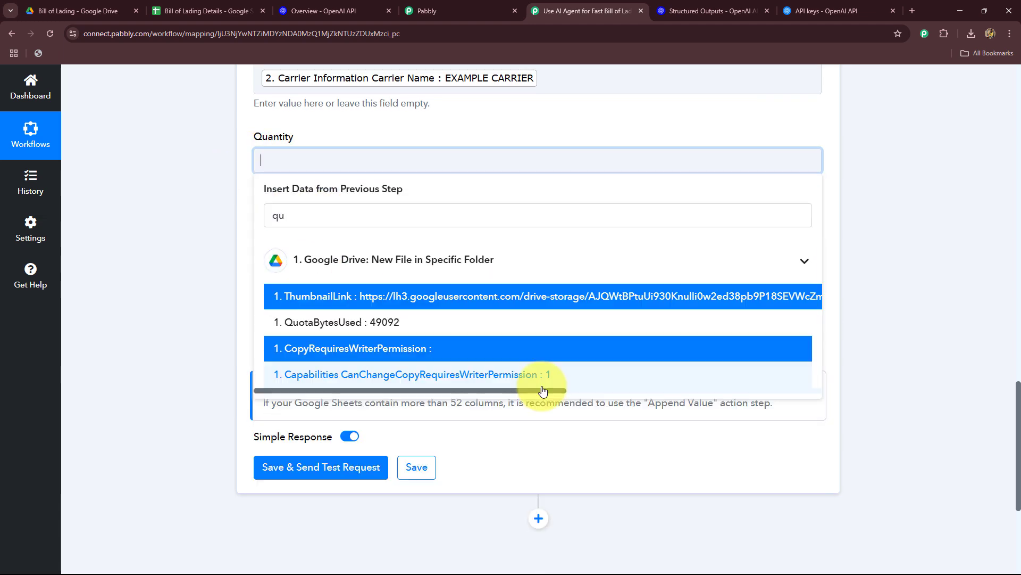
{"action": "left_click", "coordinate": [542, 385]}
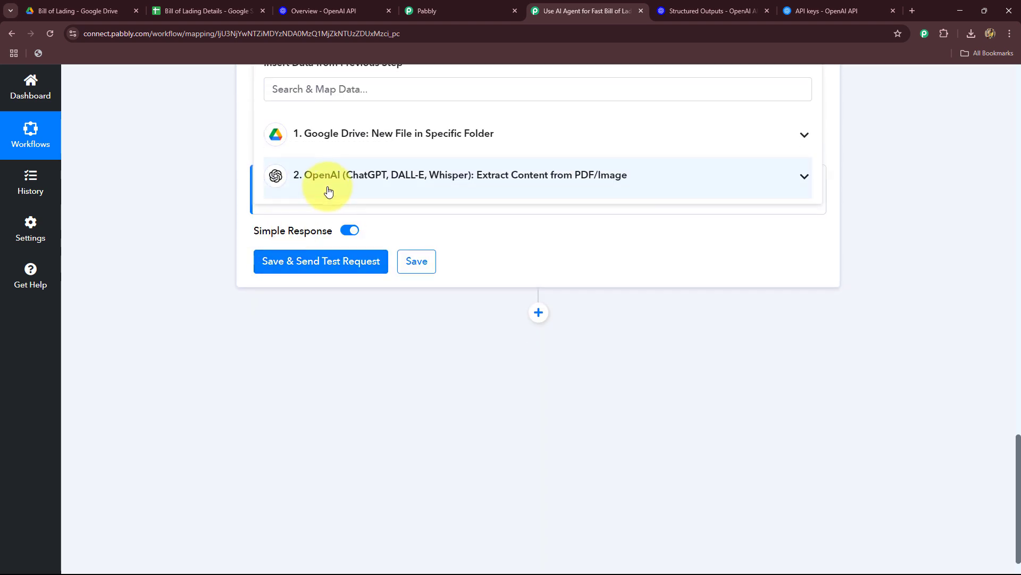
Map the Net Weight field to the OpenAI Total Weight value and the Ship Date field to the OpenAI Ship Date value.
{"action": "left_click", "coordinate": [329, 191]}
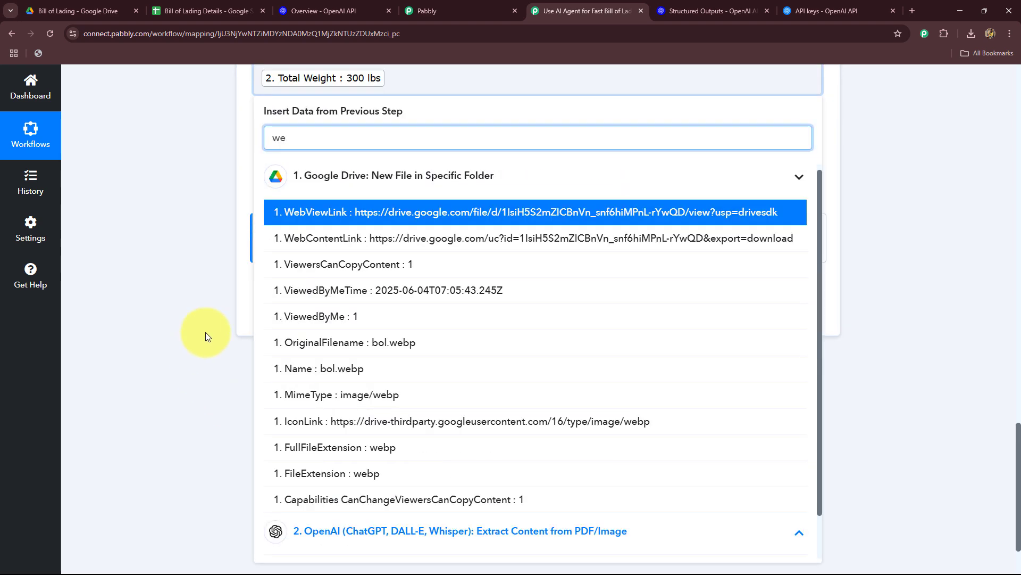
{"action": "left_click", "coordinate": [206, 337]}
{"action": "left_click", "coordinate": [414, 161]}
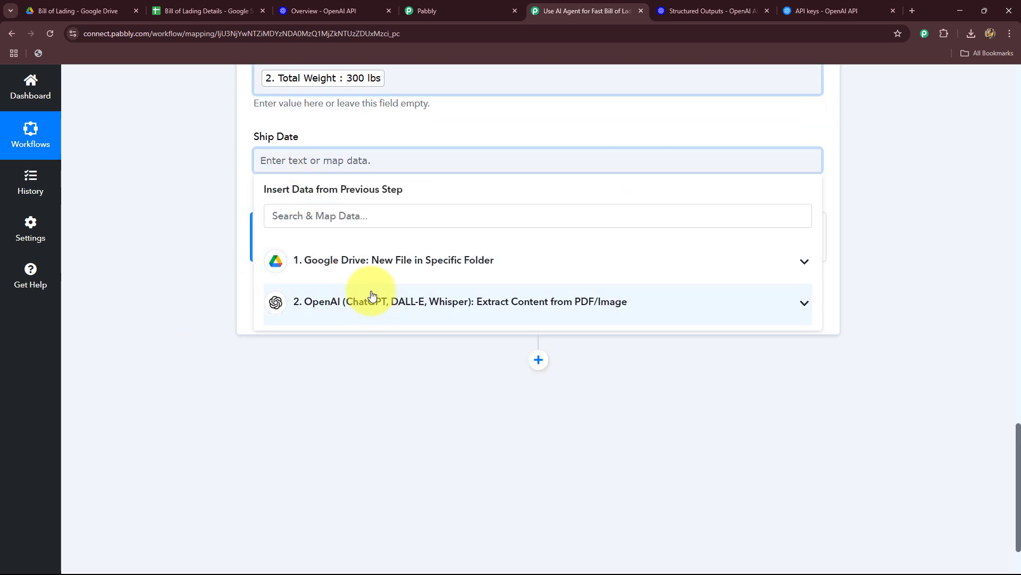
{"action": "left_click", "coordinate": [371, 295]}
Save the Google Sheets step with a test request and check row 2 of the Bill of Lading Details spreadsheet.
{"action": "left_click", "coordinate": [288, 318]}
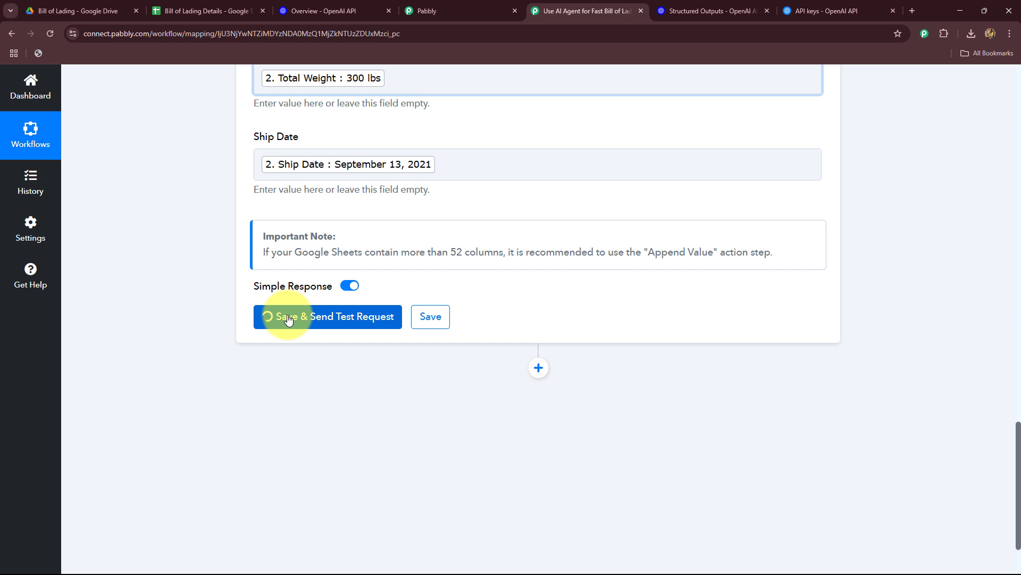
{"action": "scroll", "coordinate": [569, 216], "scroll_direction": "down", "scroll_amount": 5}
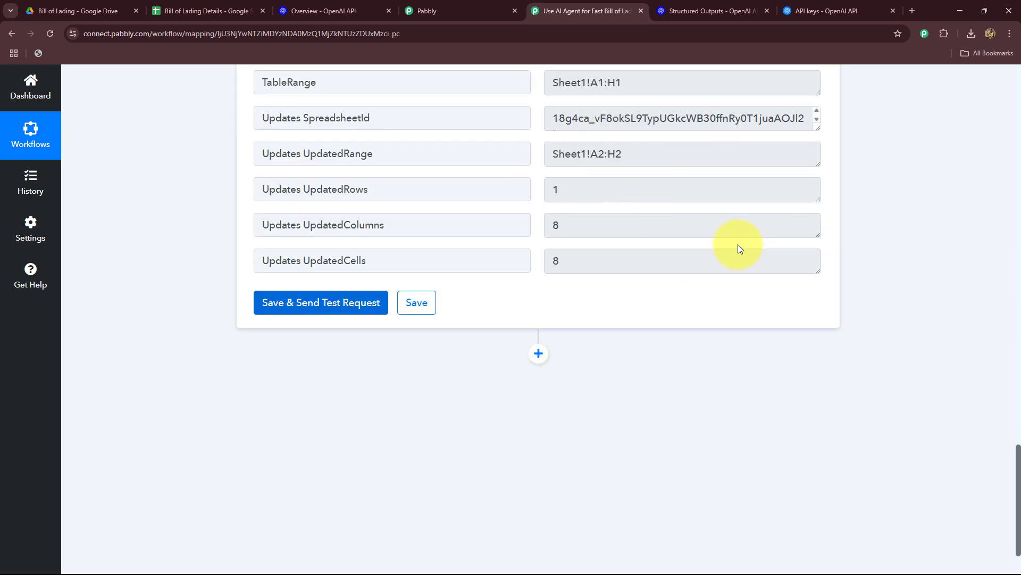
{"action": "left_click", "coordinate": [219, 13]}
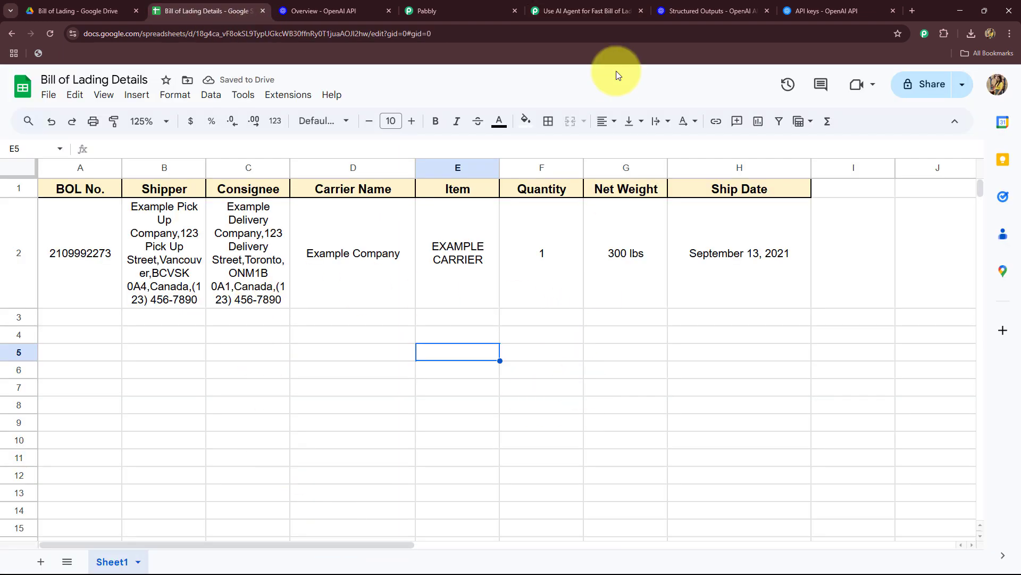
Return to the Pabbly Connect workflow and collapse the Google Sheets Add New Row step.
{"action": "left_click", "coordinate": [585, 11]}
{"action": "scroll", "coordinate": [913, 346], "scroll_direction": "up", "scroll_amount": 10}
{"action": "scroll", "coordinate": [914, 337], "scroll_direction": "up", "scroll_amount": 15}
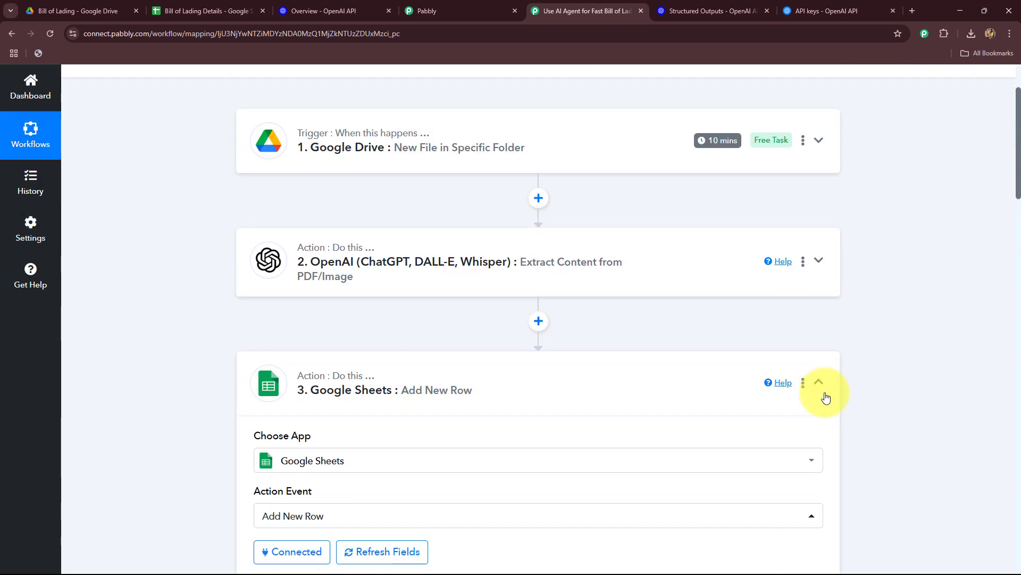
{"action": "left_click", "coordinate": [821, 382]}
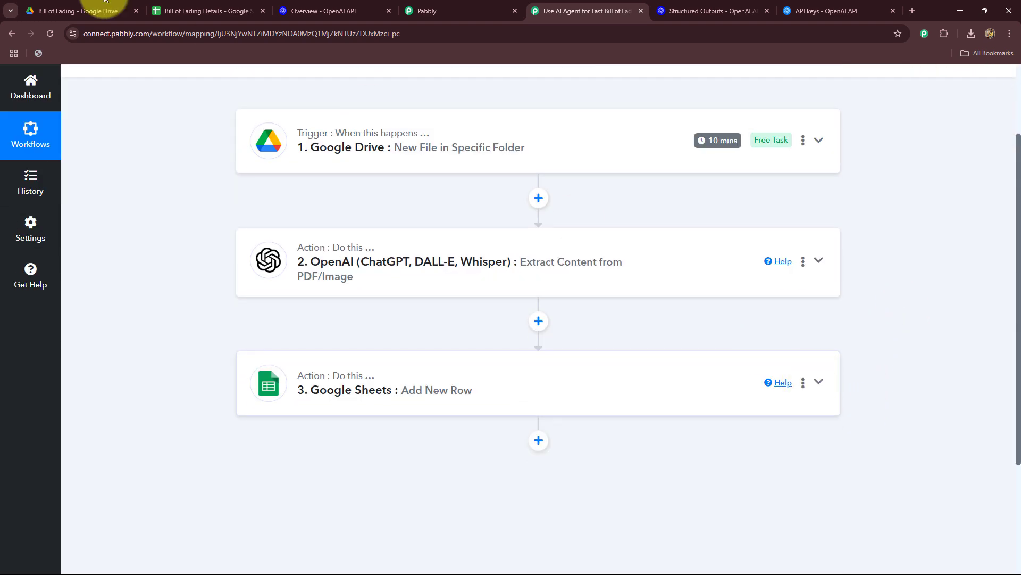
Review the bol.webp source document, the Structured Outputs guide, the filled spreadsheet row and the three-step workflow.
{"action": "left_click", "coordinate": [88, 11]}
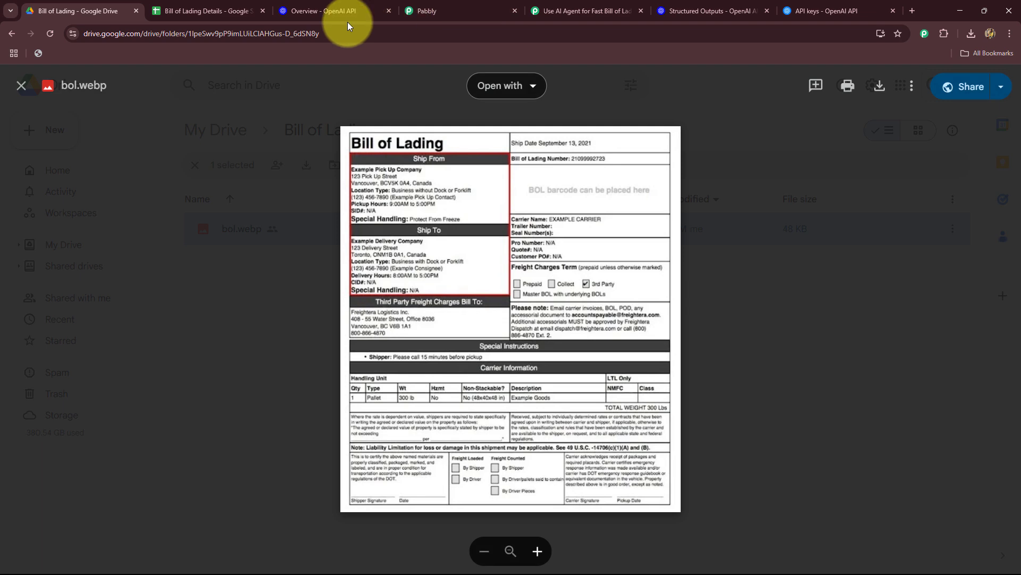
{"action": "left_click", "coordinate": [697, 10]}
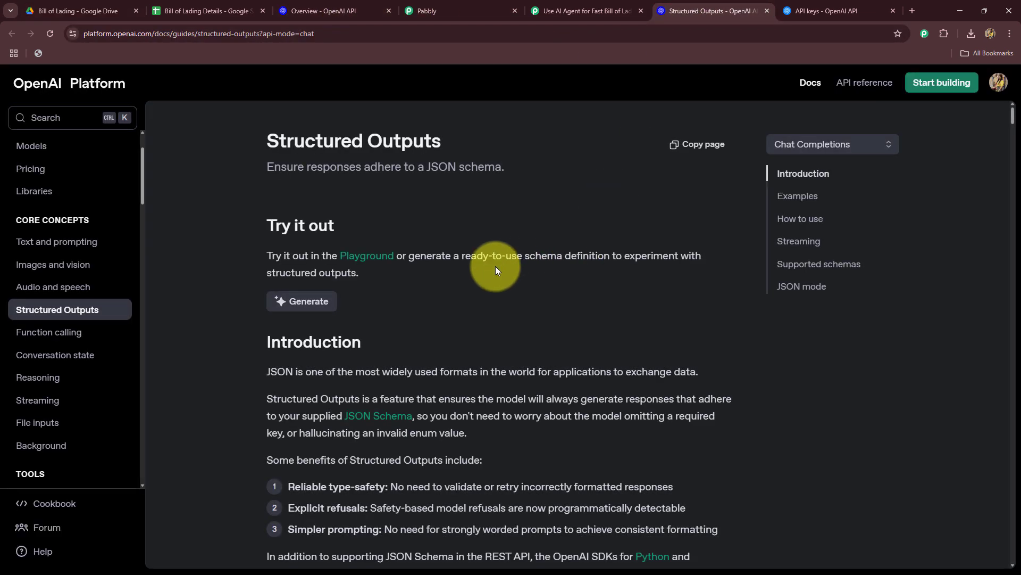
{"action": "left_click", "coordinate": [243, 11]}
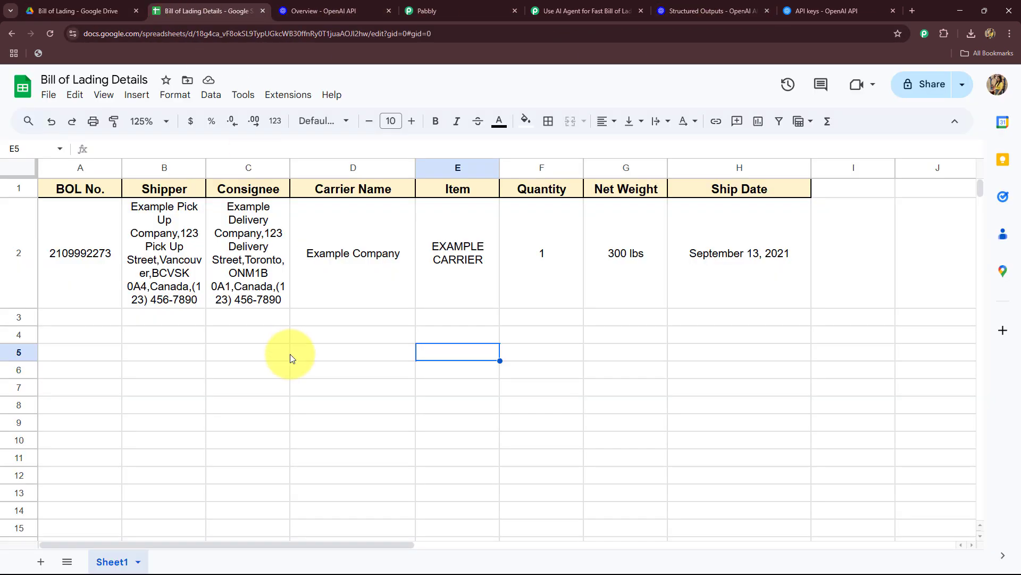
{"action": "left_click", "coordinate": [543, 10]}
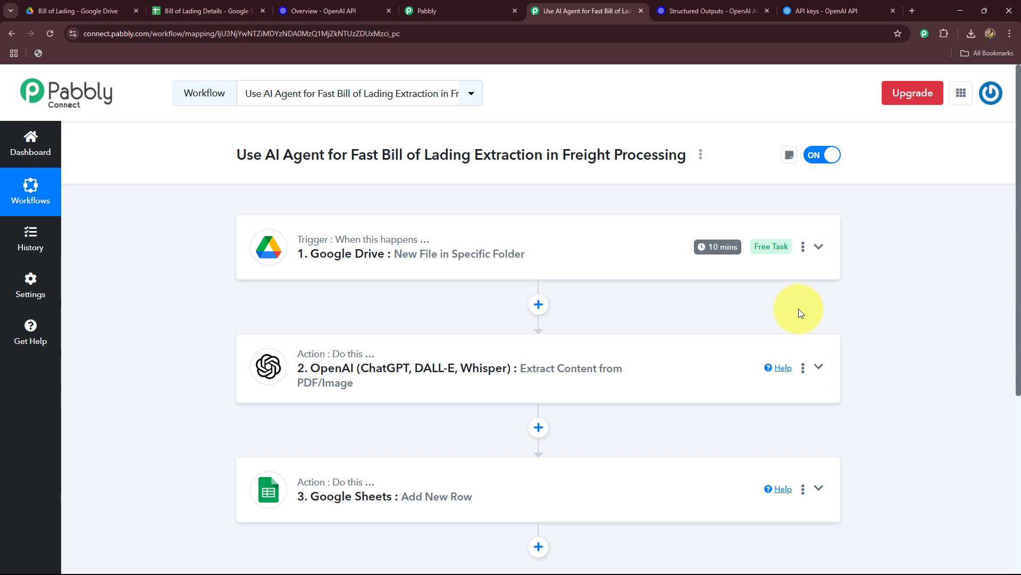
{"action": "scroll", "coordinate": [670, 352], "scroll_direction": "down", "scroll_amount": 5}
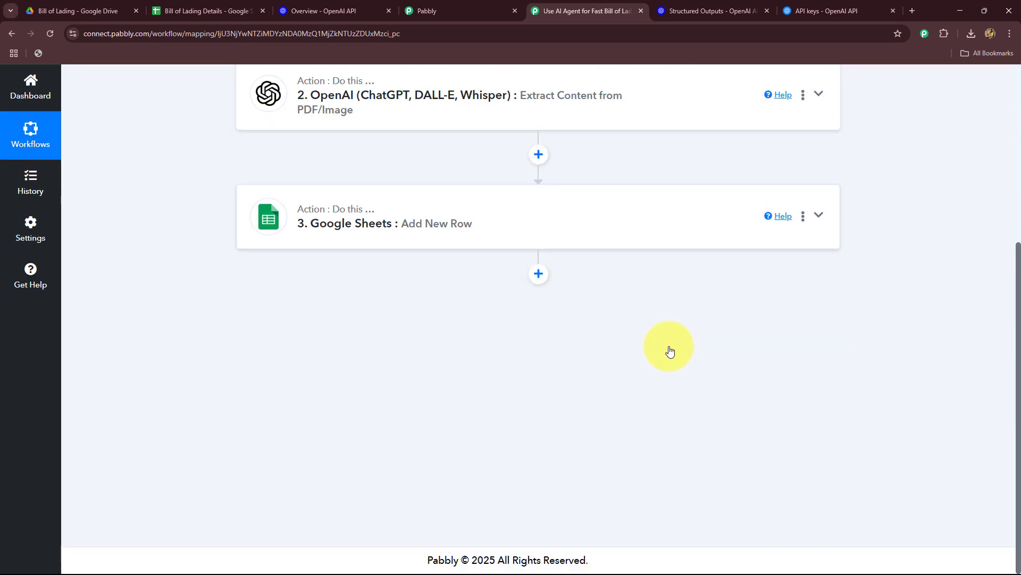